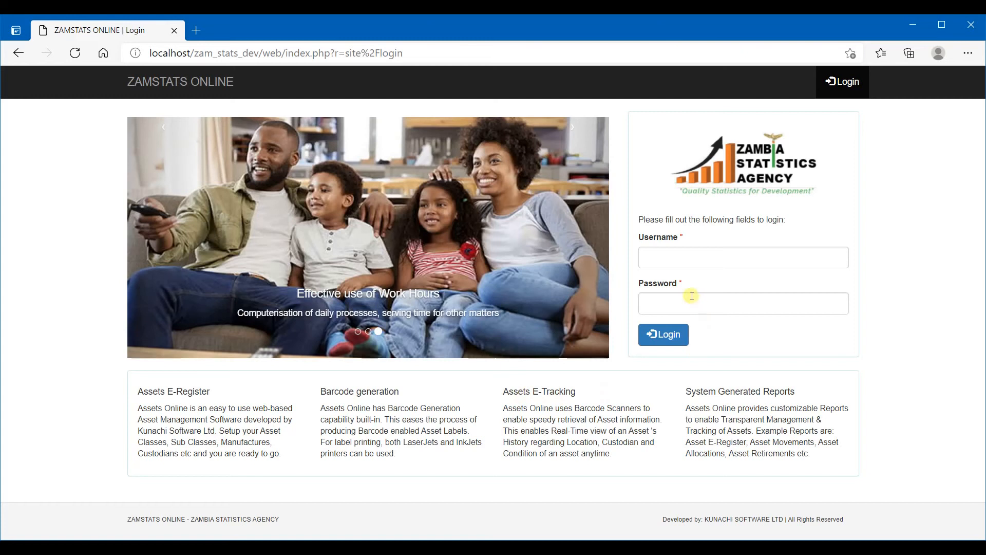
- Log in to the ZAMSTATS ONLINE site with the account username and password
left_click(686, 258)
type("T200300001")
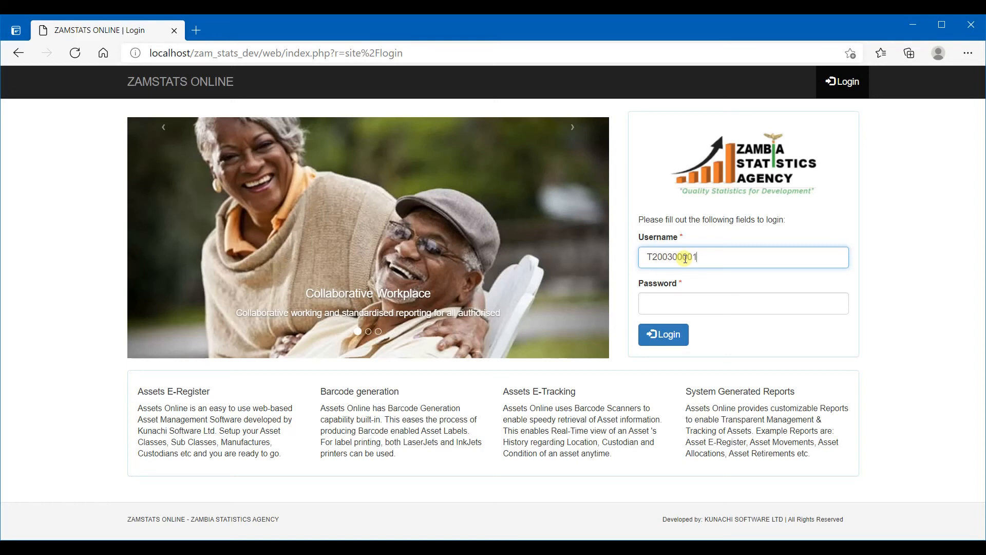
key("Tab")
type("*")
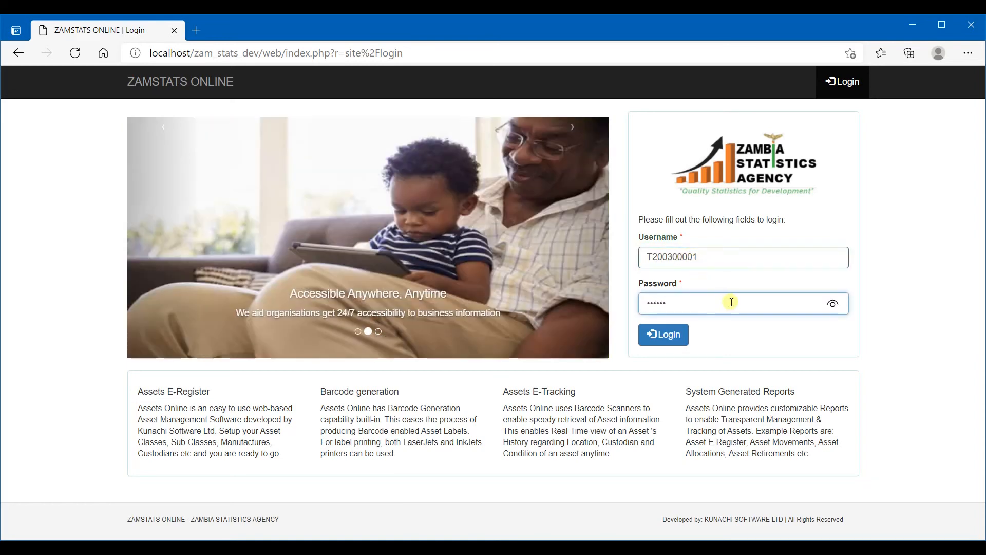
left_click(663, 334)
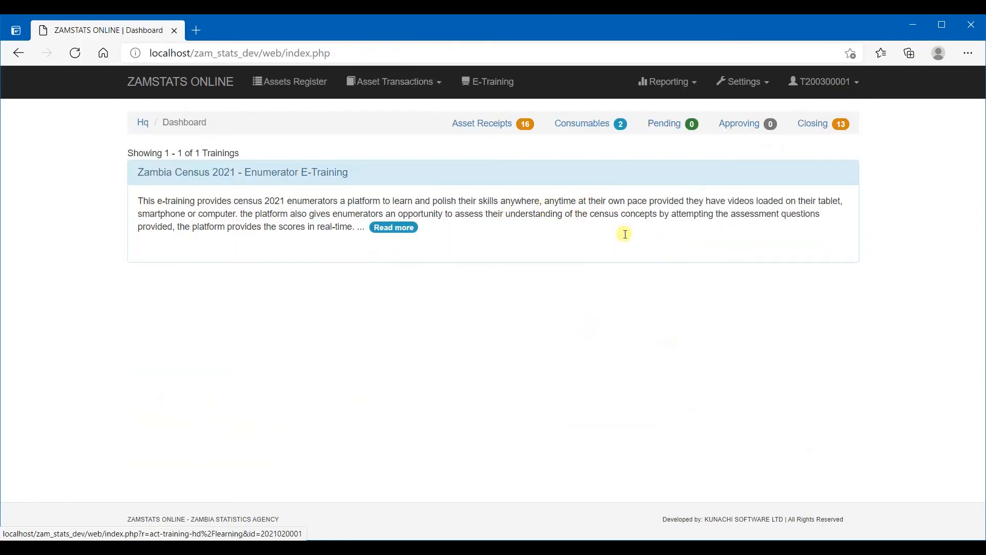
- Create a new E-Training entry and fill in the activity name "Fixed Assets Management Training", copied as plain text from the Joplin note
left_click(486, 85)
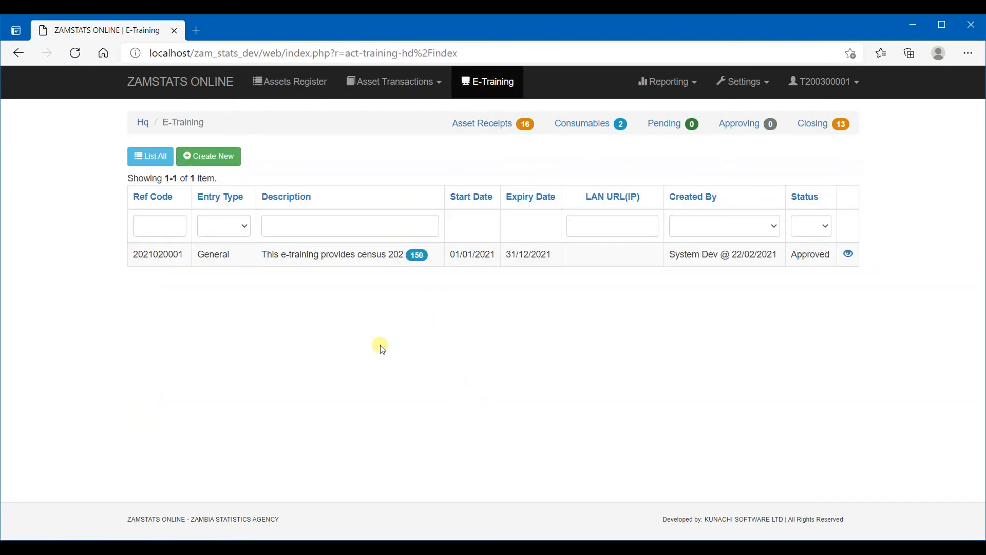
left_click(225, 162)
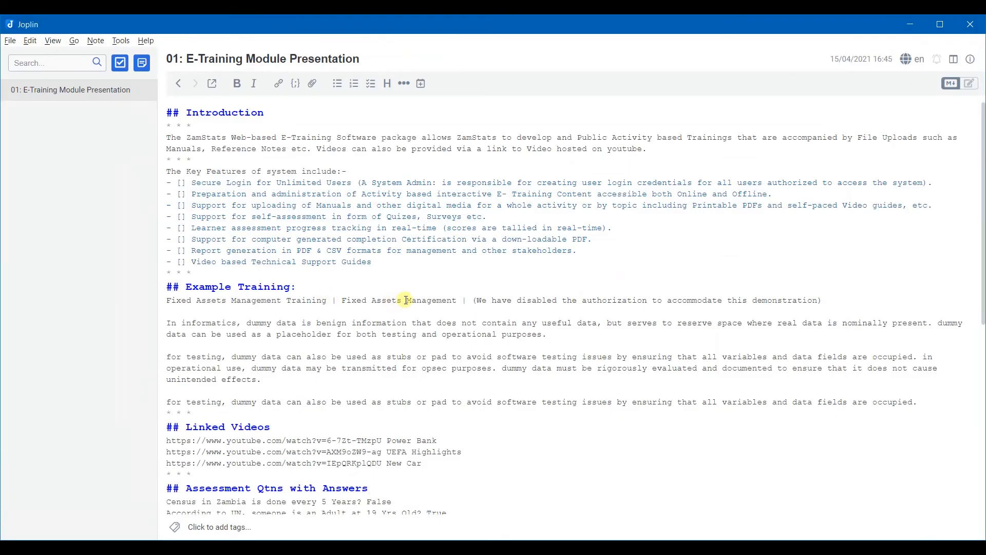
scroll(426, 292, "down", 3)
scroll(421, 290, "up", 3)
scroll(414, 286, "up", 1)
left_click_drag(327, 302, 167, 302)
key("ctrl+c")
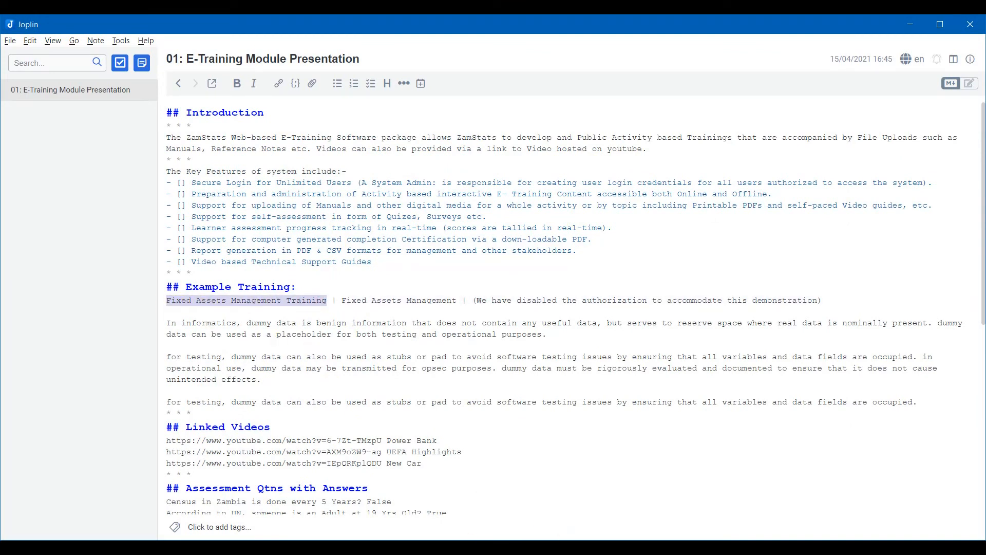
key("alt+Tab")
right_click(226, 187)
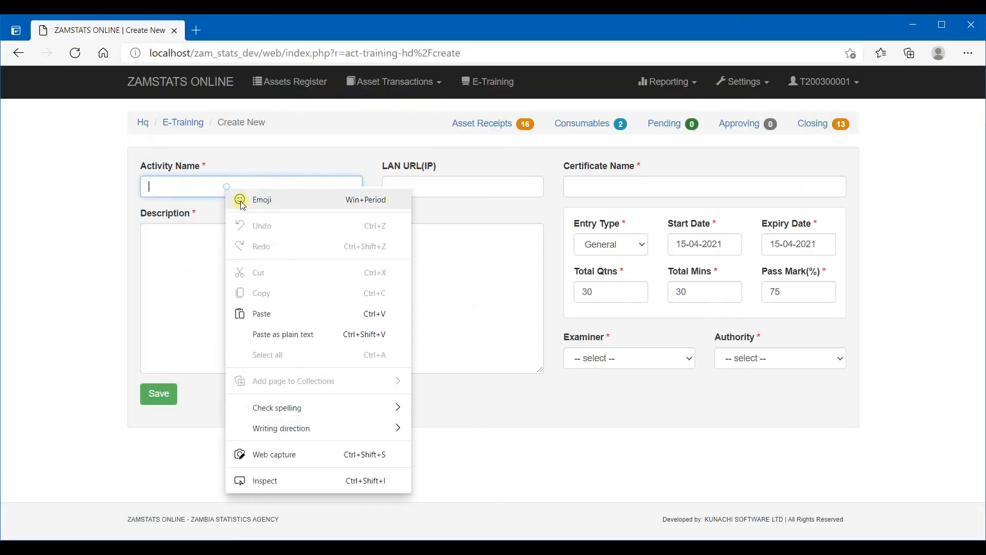
left_click(303, 334)
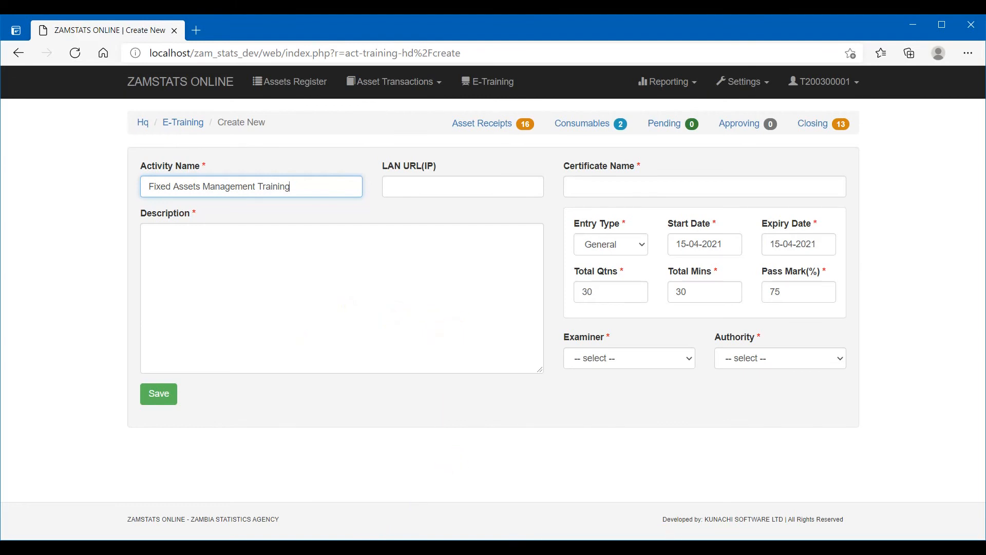
- Copy "Fixed Assets Management" from the Joplin note and paste it as plain text as the certificate name in the browser form
key("alt+Tab")
left_click_drag(459, 302, 341, 301)
key("ctrl+c")
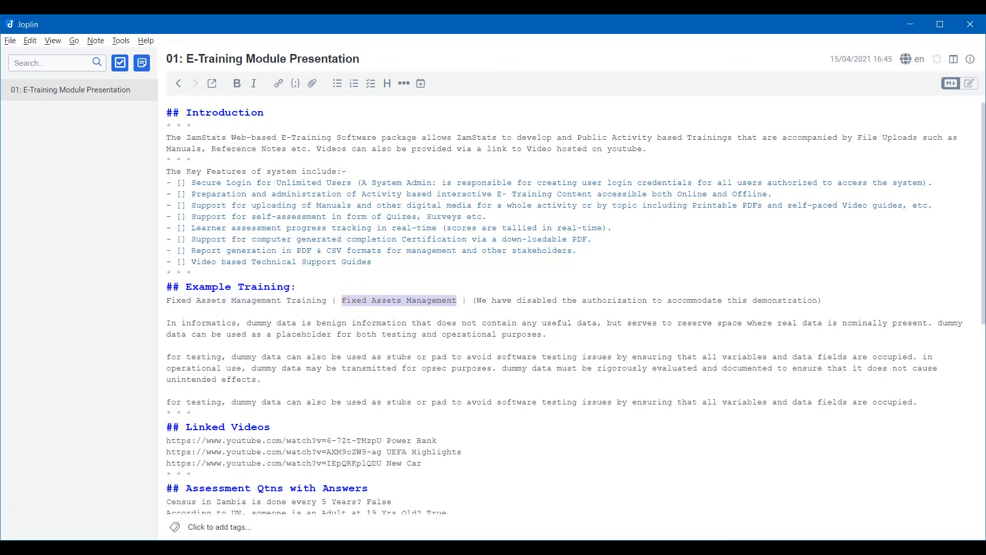
key("alt+Tab")
right_click(643, 181)
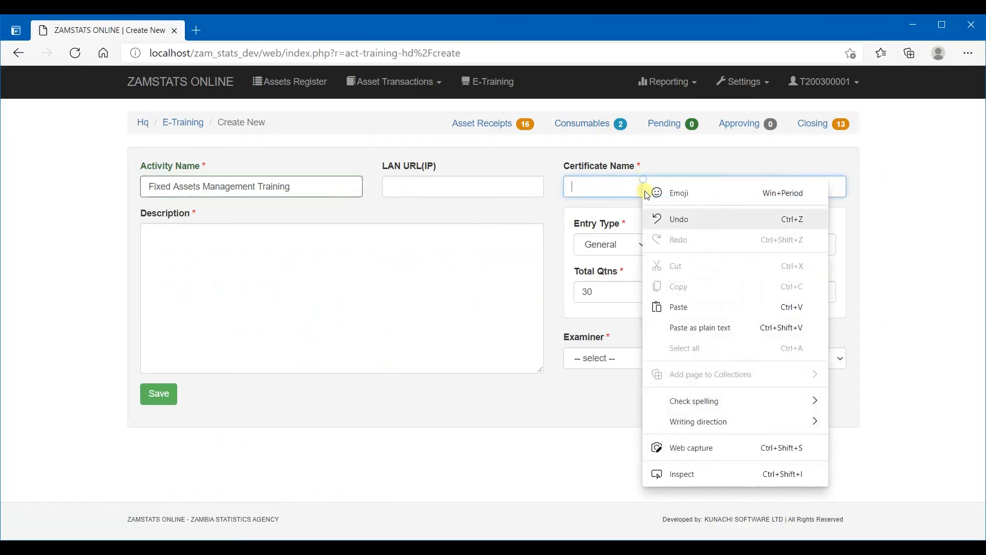
left_click(700, 328)
- Fill the training's description with the three dummy-data paragraphs under Example Training in the Joplin note, pasted as plain text
left_click(365, 325)
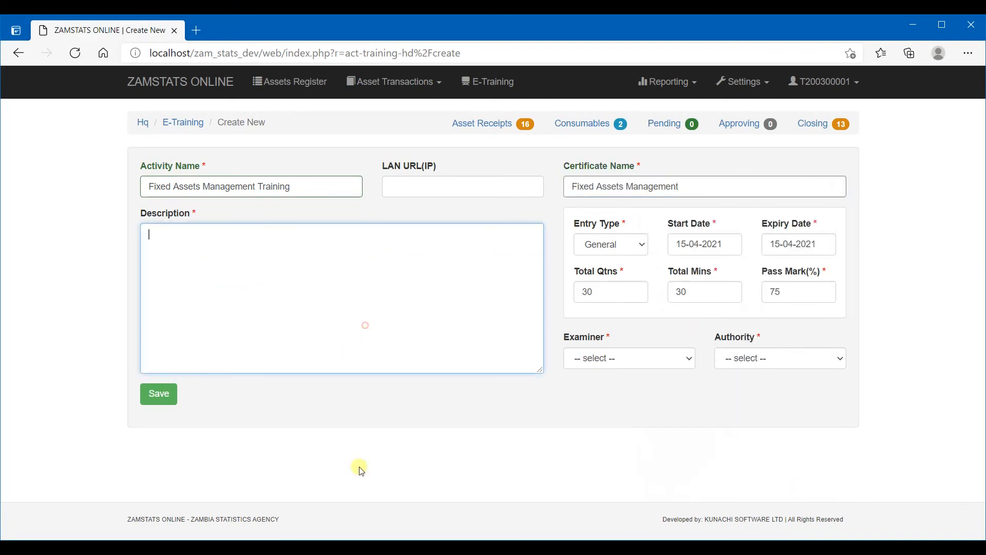
key("alt+Tab")
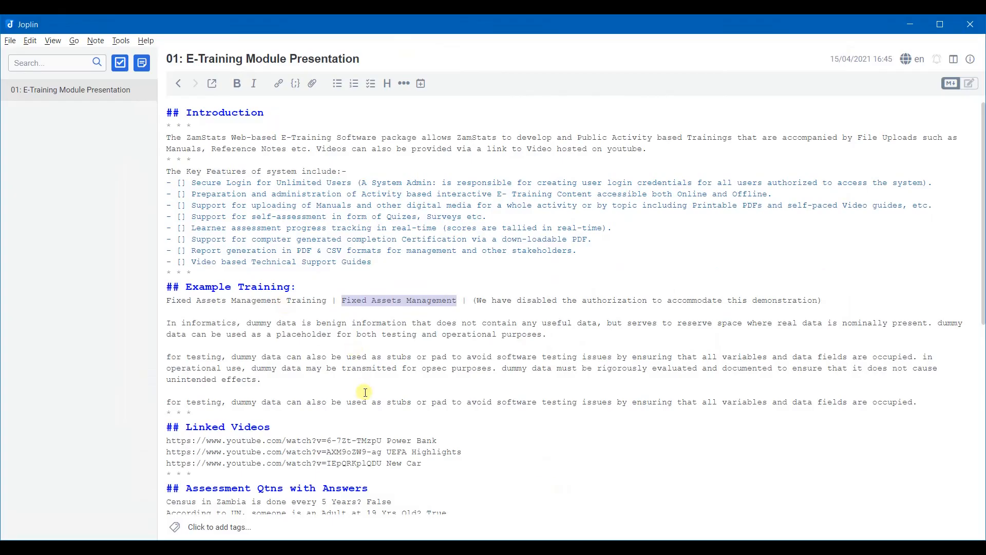
left_click_drag(918, 401, 169, 323)
key("ctrl+c")
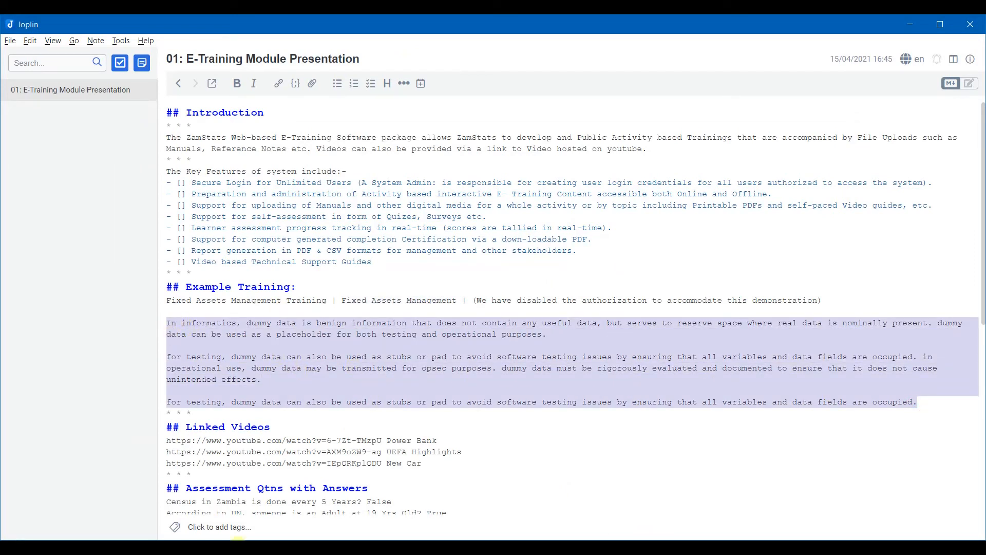
key("alt+Tab")
right_click(370, 279)
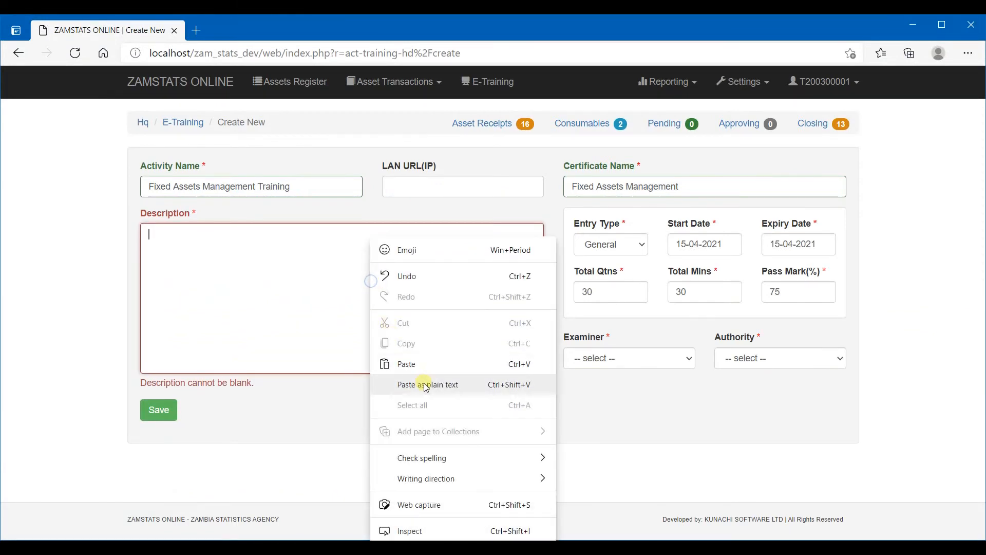
left_click(425, 383)
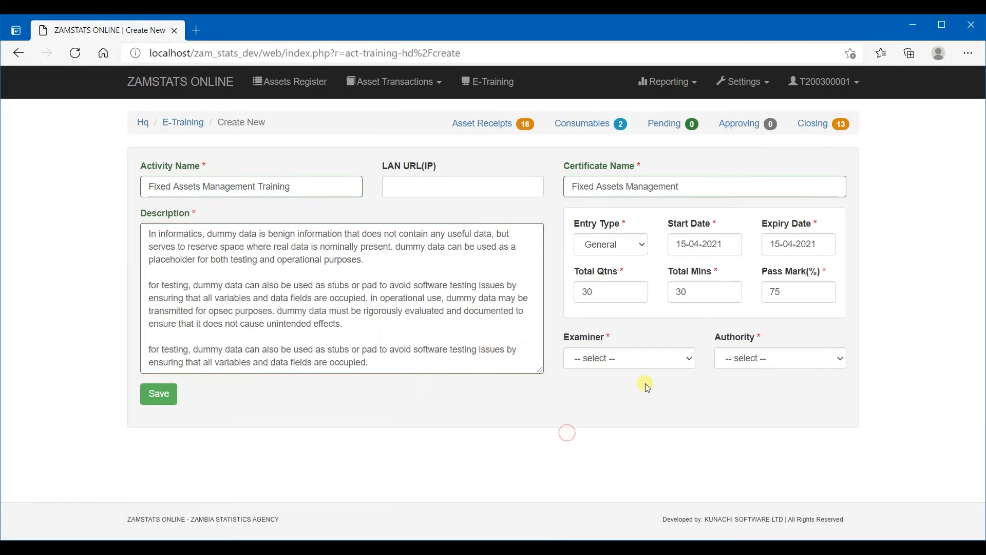
- Set the training's start date to 01-04-2021, with General as the entry type
left_click(641, 247)
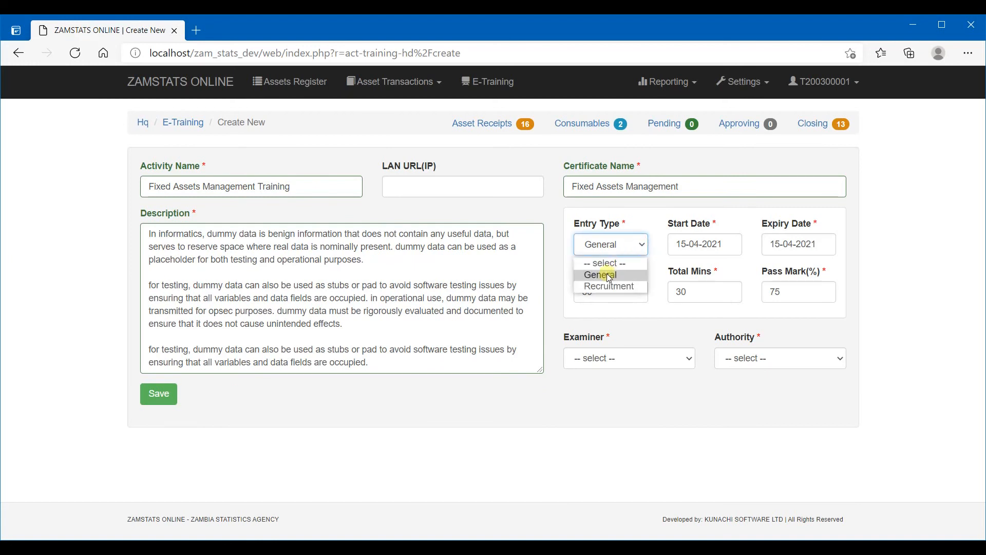
left_click(642, 248)
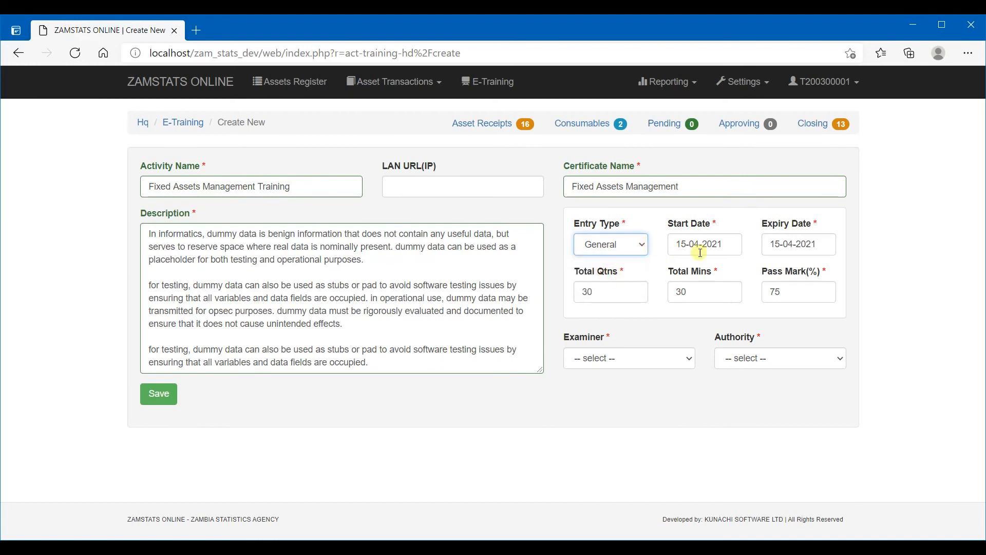
left_click(731, 244)
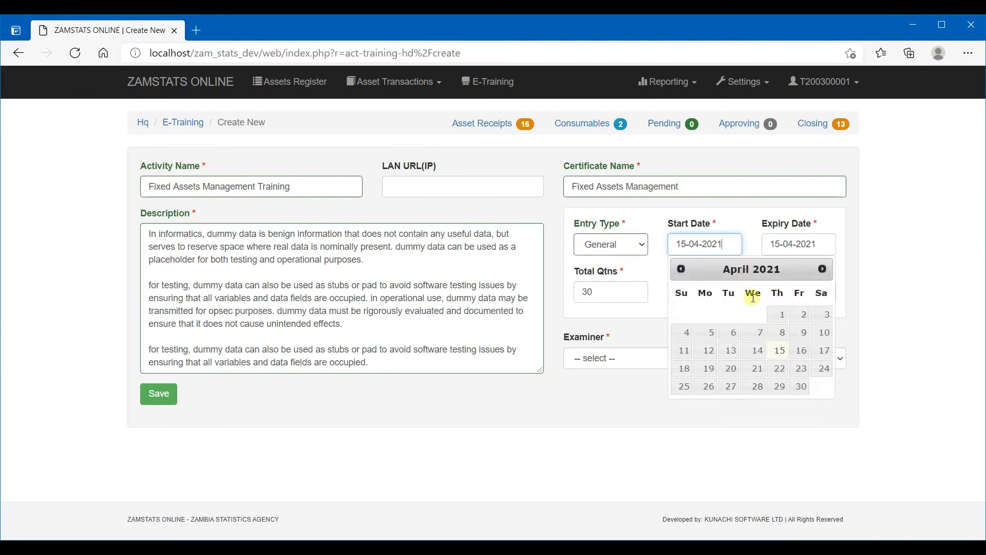
left_click(780, 315)
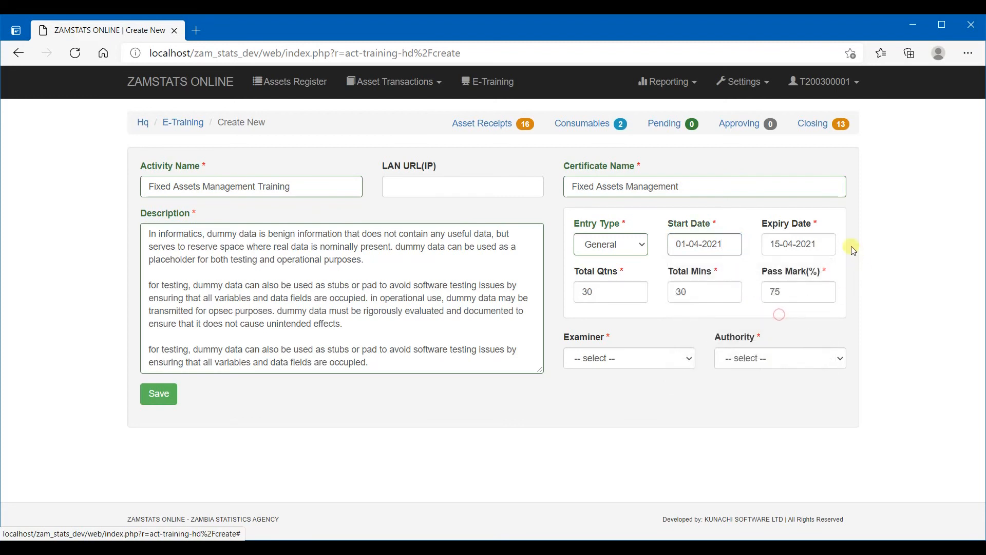
- Set the training's expiry date to 31-08-2021
left_click(823, 244)
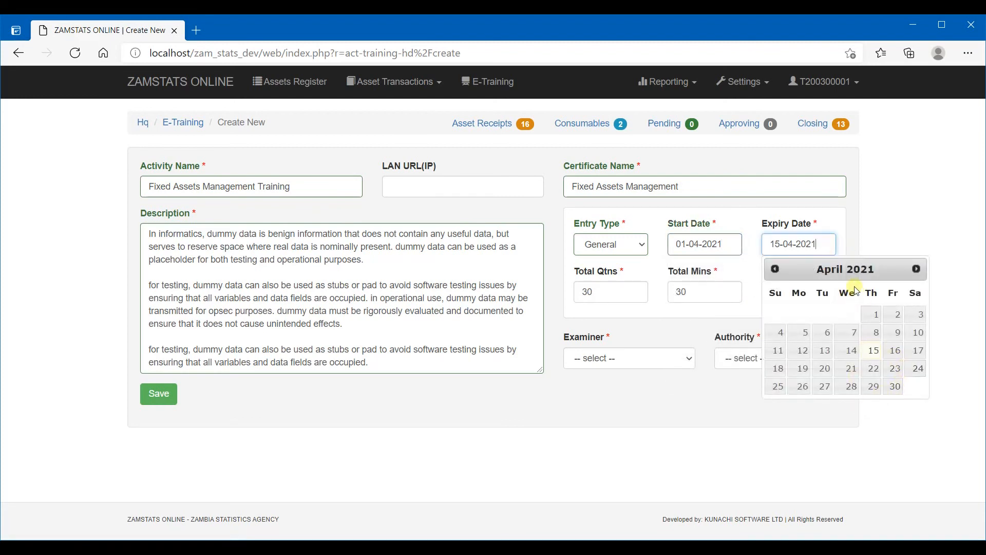
left_click(916, 269)
left_click(917, 270)
left_click(917, 269)
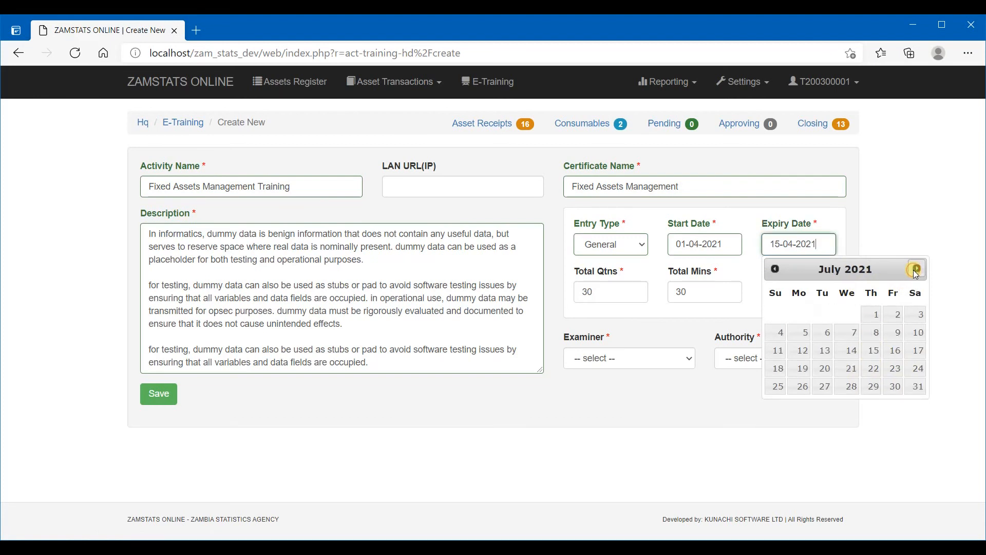
left_click(916, 270)
left_click(822, 390)
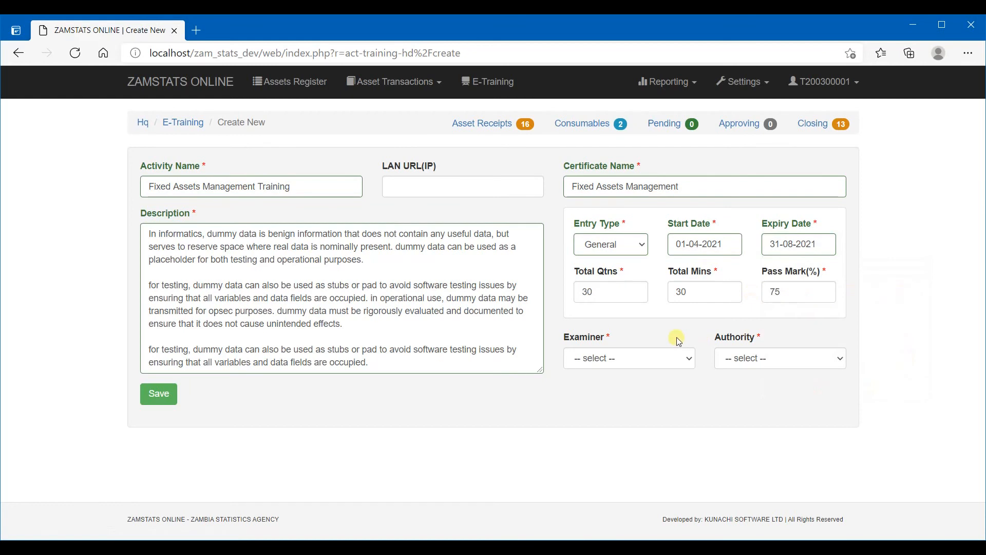
double_click(608, 293)
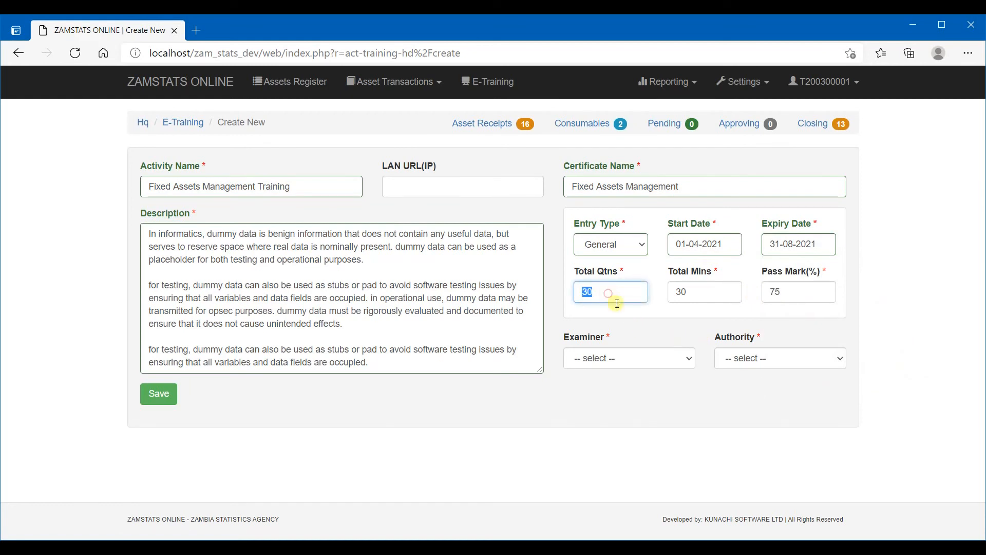
left_click(704, 291)
double_click(615, 291)
left_click(704, 289)
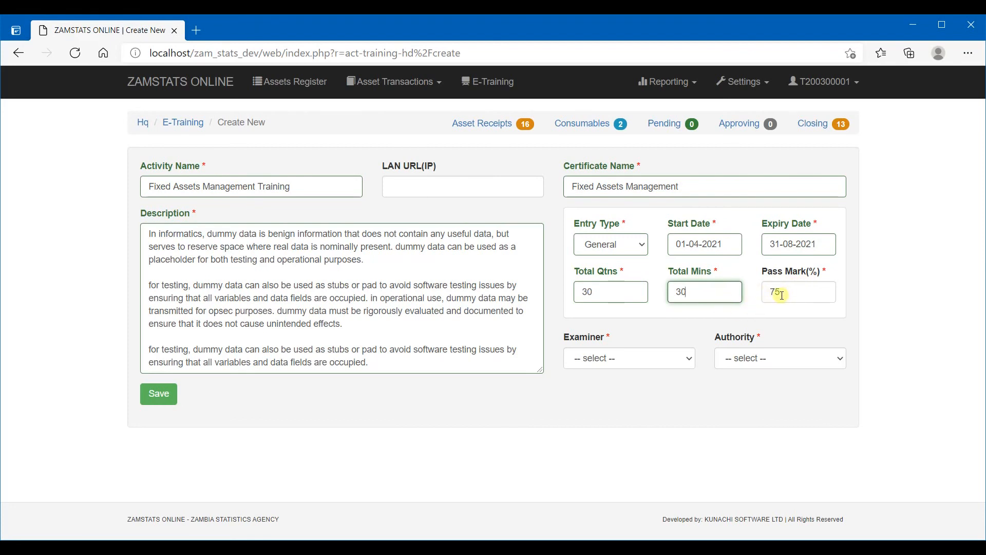
- Assign the first listed person as examiner and System Developer as authority, and save the training entry
left_click(664, 367)
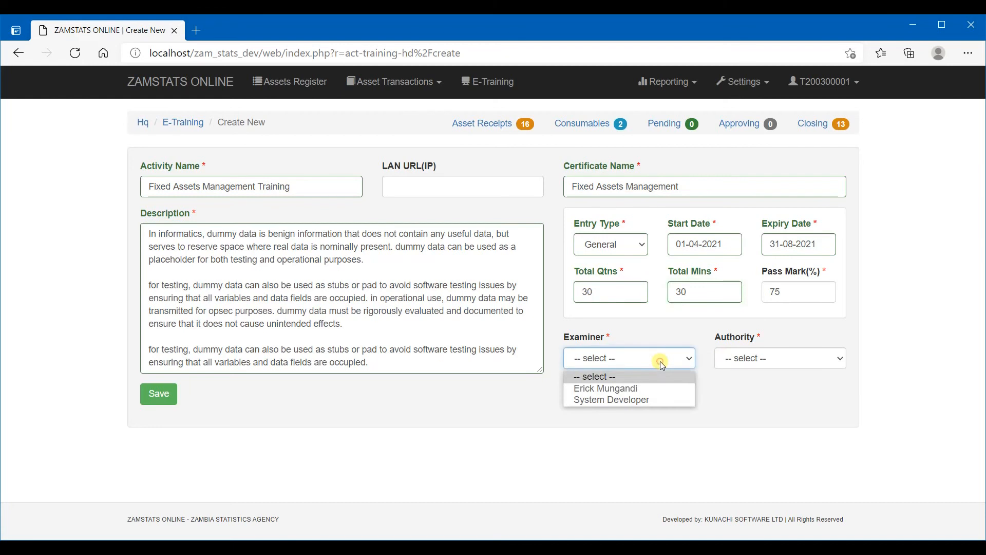
left_click(617, 393)
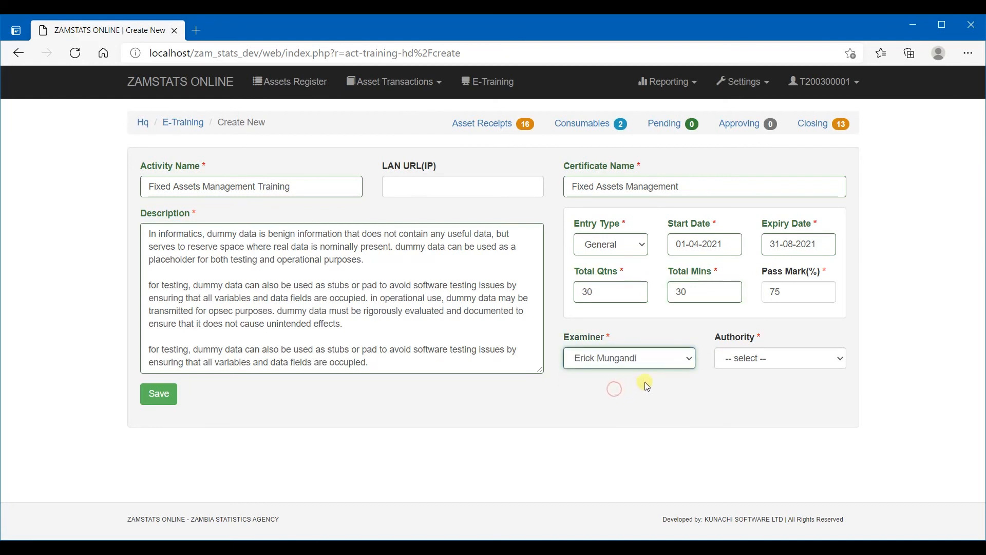
left_click(780, 367)
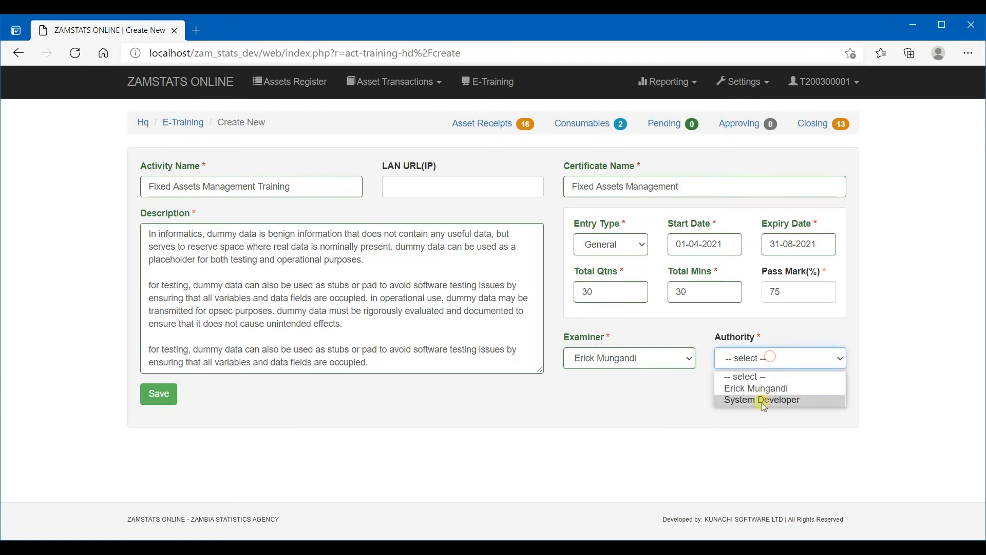
left_click(761, 403)
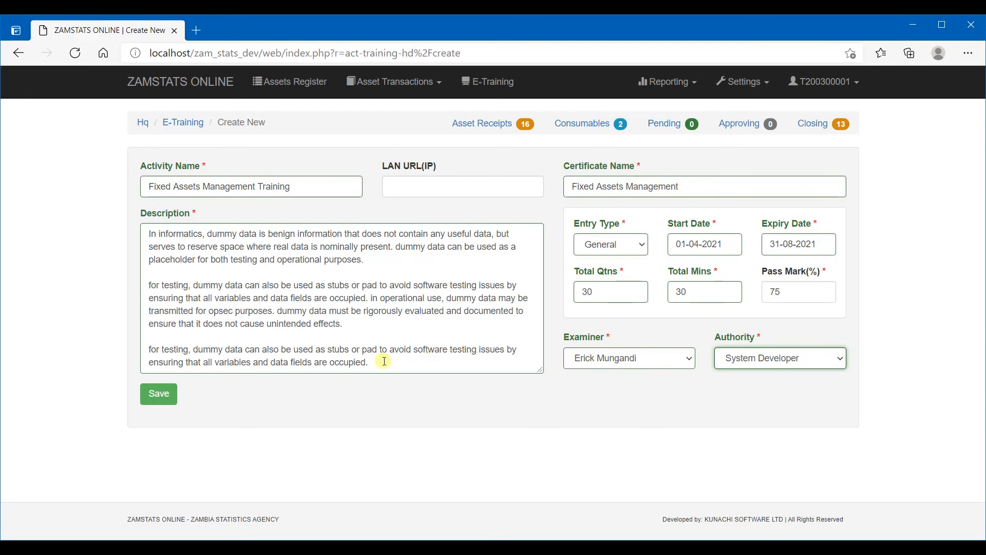
left_click(160, 395)
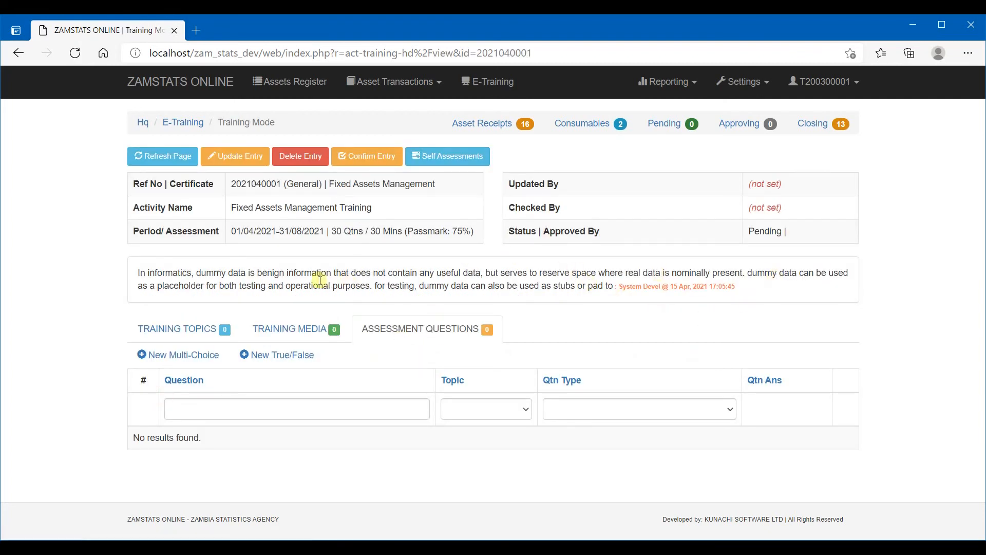
- Review the saved training's creation stamp, validity period, question and time limits, and reference number
left_click_drag(620, 285, 744, 286)
left_click(523, 285)
left_click_drag(233, 231, 329, 232)
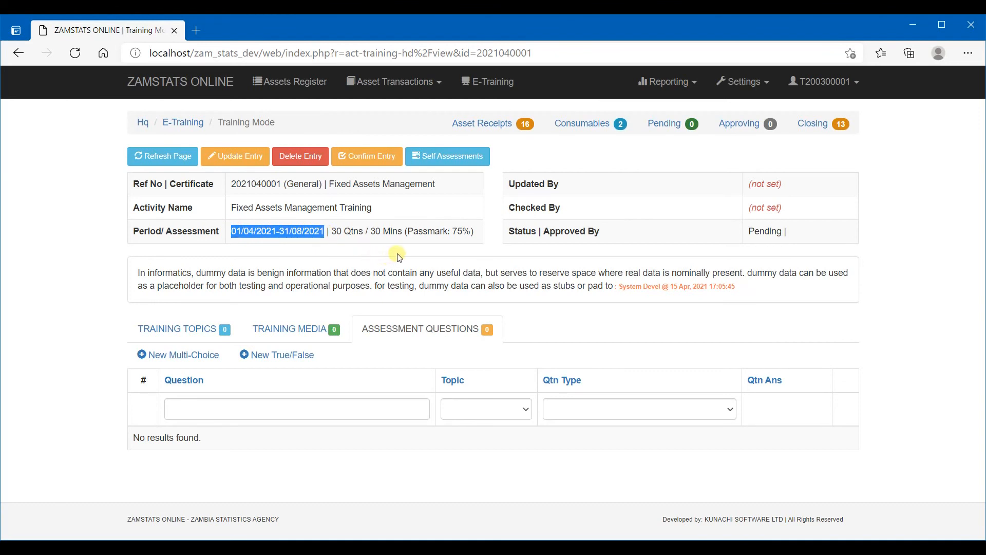
left_click(336, 232)
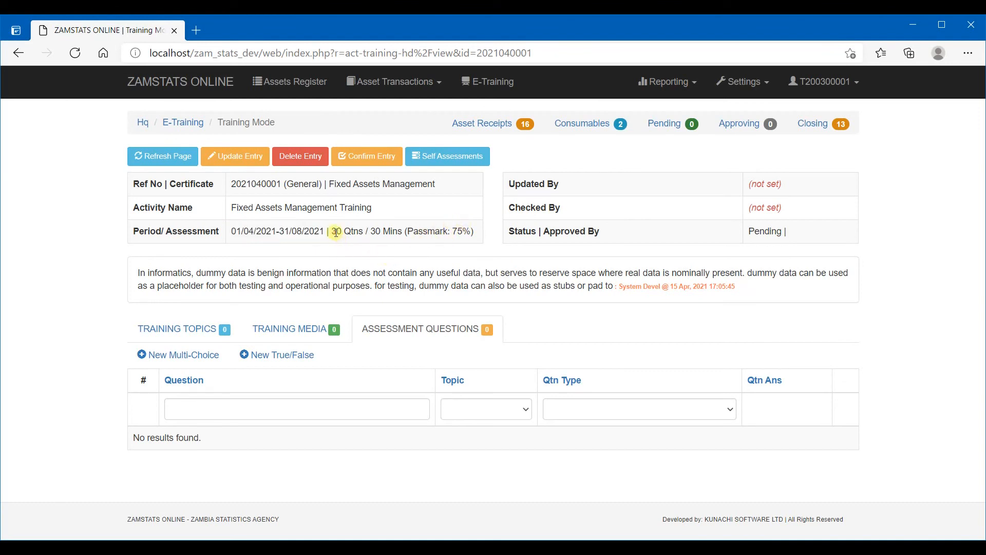
double_click(387, 230)
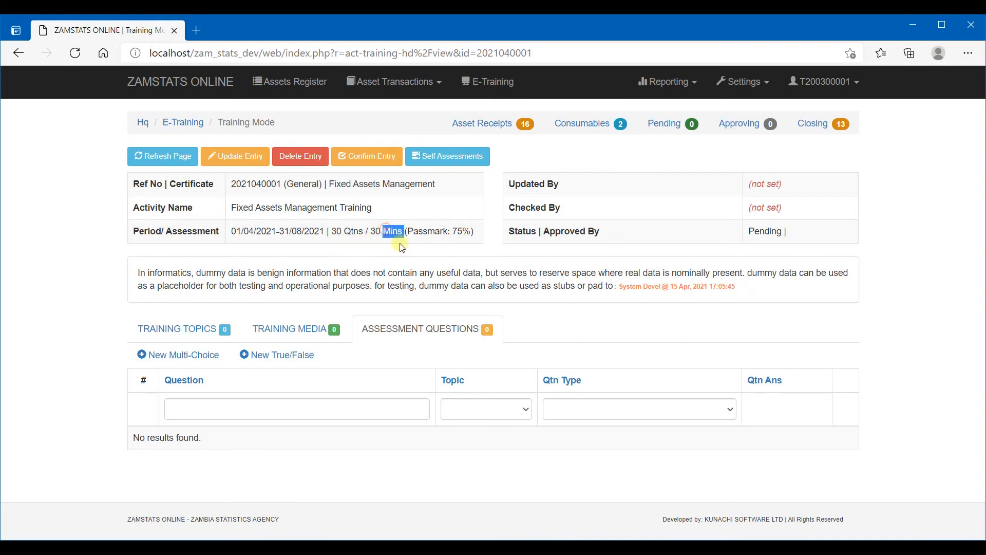
left_click(387, 230)
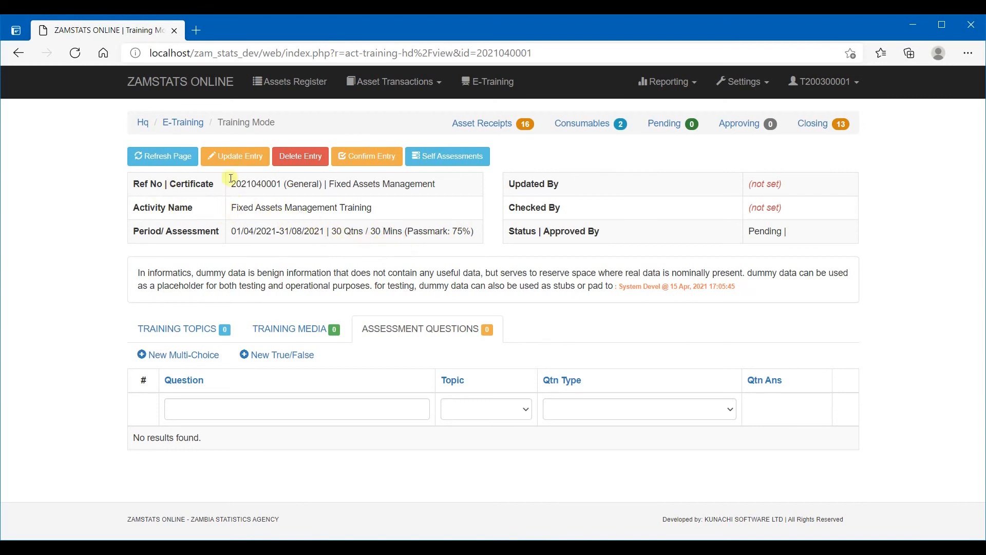
double_click(253, 184)
left_click(280, 189)
left_click_drag(281, 184, 228, 184)
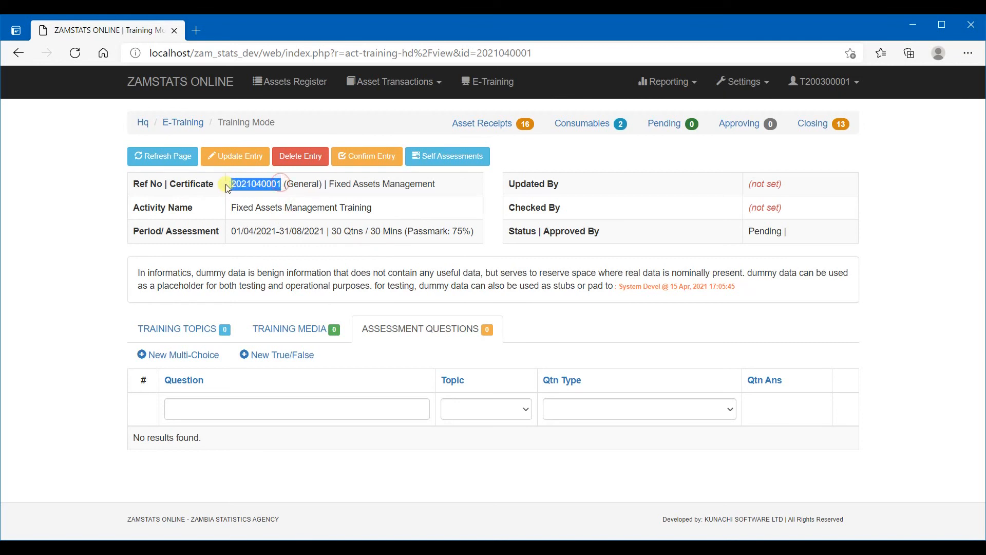
left_click(297, 211)
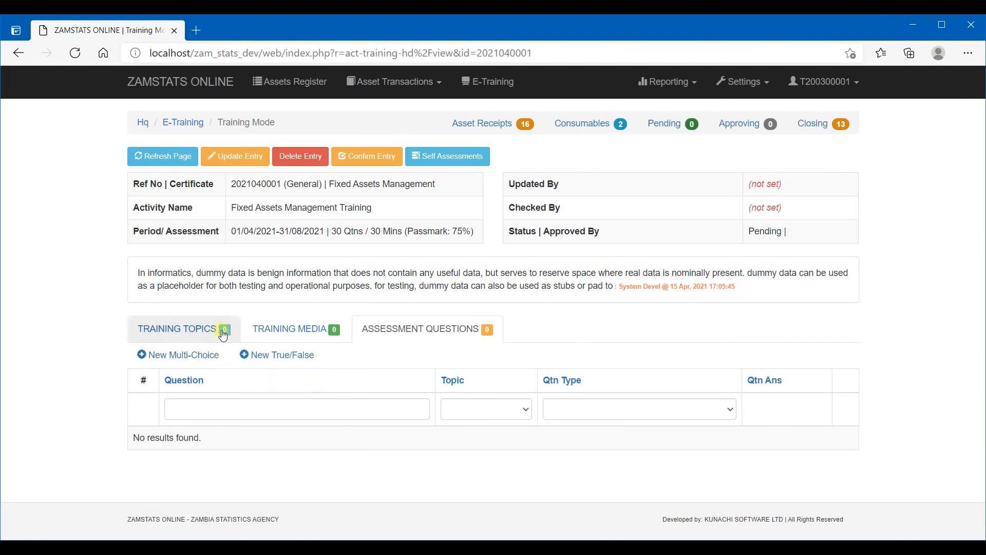
- Look over the training topics and the blank new-topic form, and return to the training entry without saving a topic
left_click(175, 332)
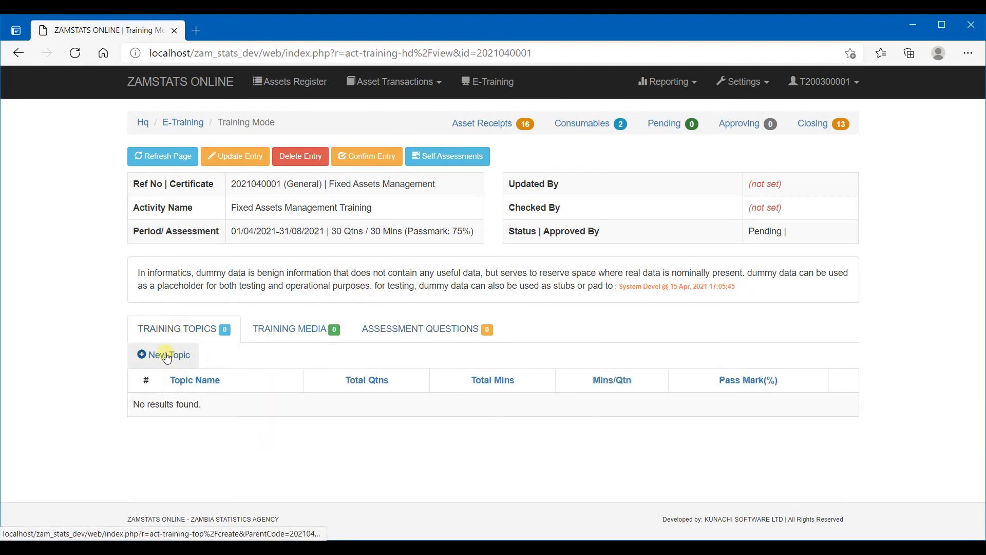
left_click(172, 362)
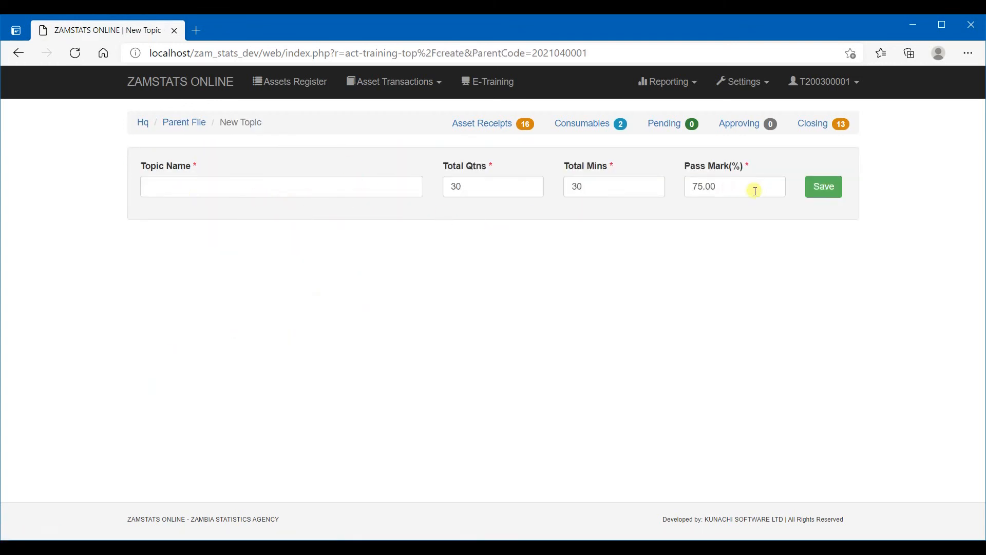
left_click(184, 124)
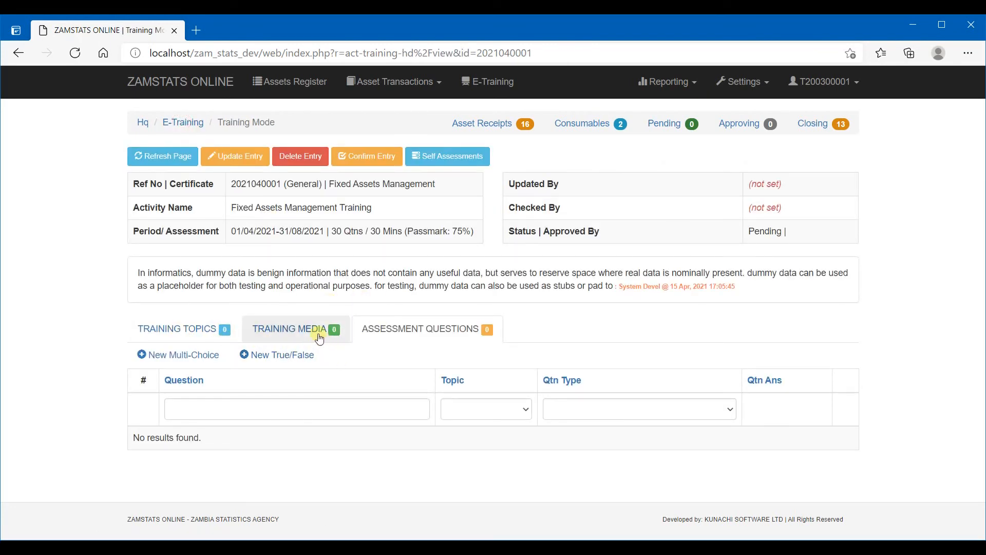
- Upload History_of_Zambia_2021040002.pdf from Downloads as Non-Video training media for topic All, and save it
left_click(291, 334)
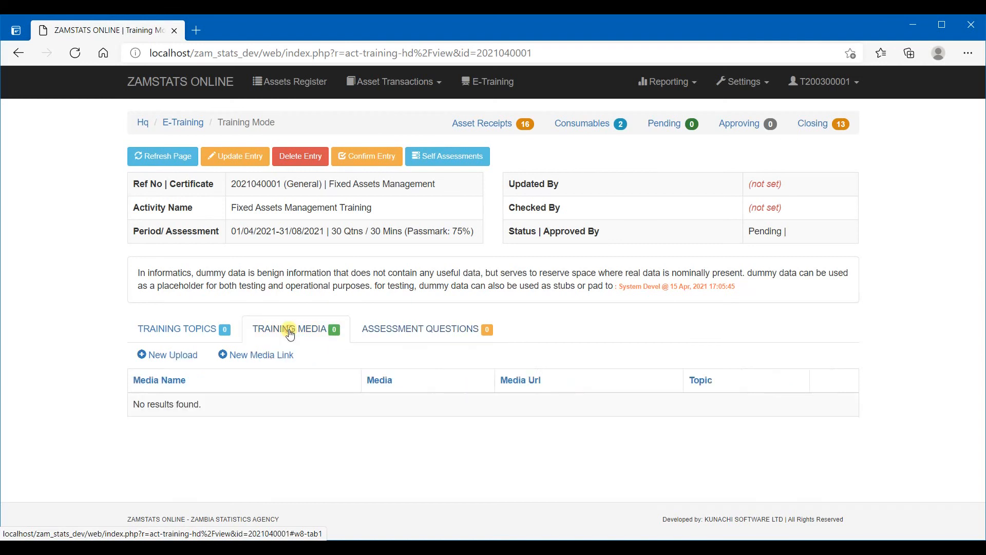
left_click(181, 361)
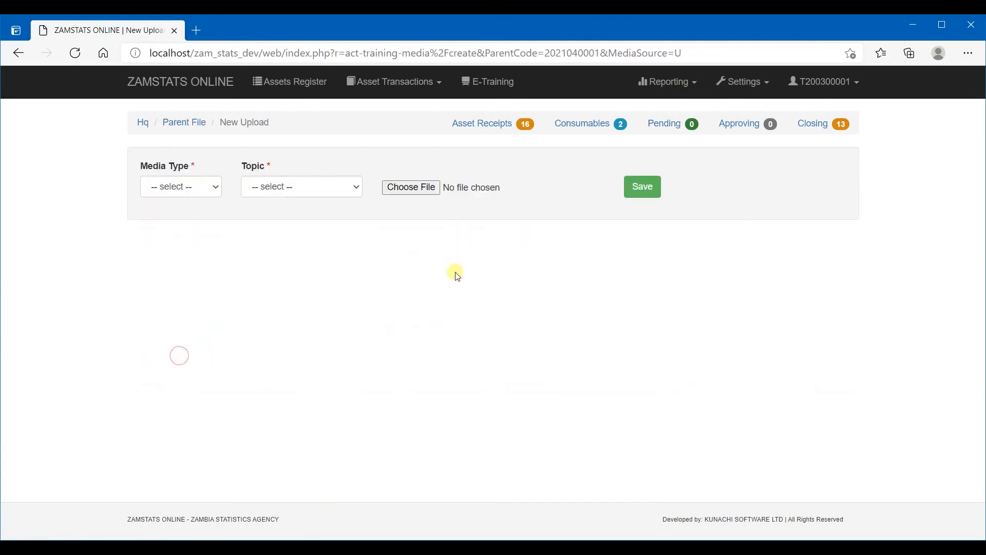
left_click(213, 194)
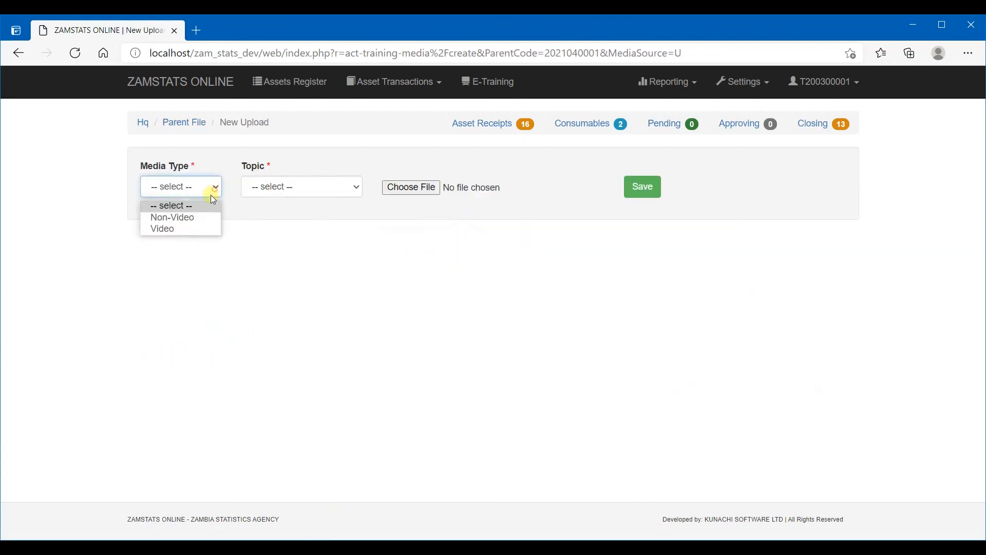
left_click(184, 220)
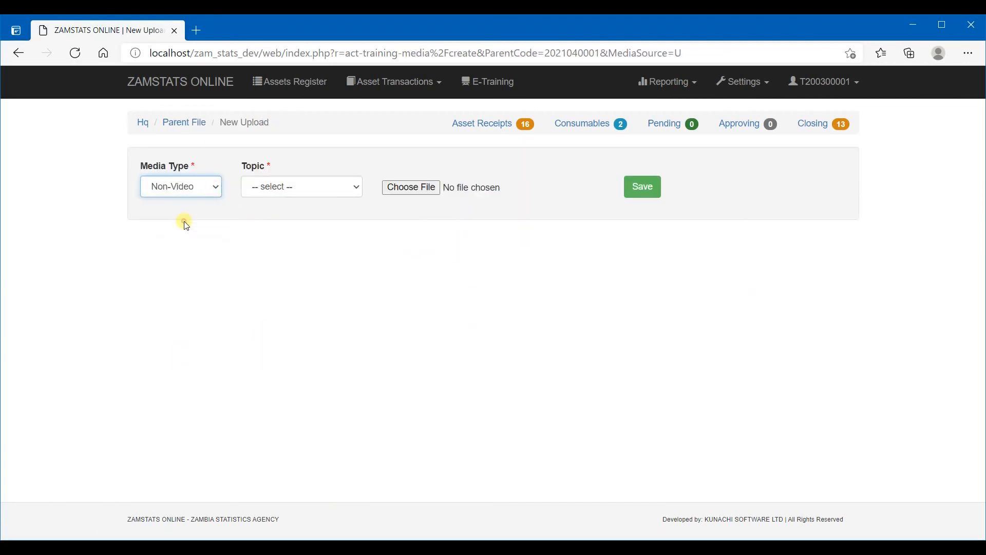
left_click(356, 188)
left_click(283, 220)
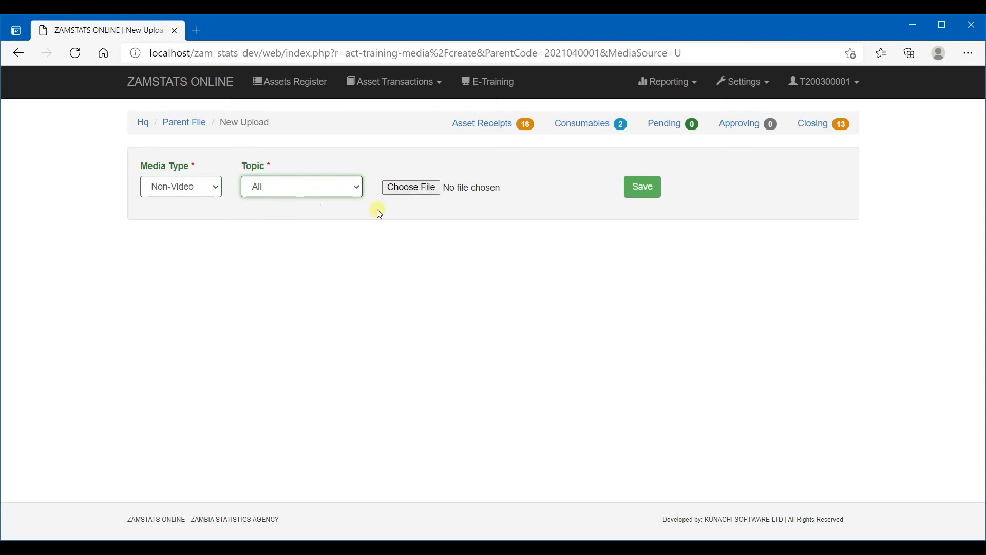
left_click(411, 187)
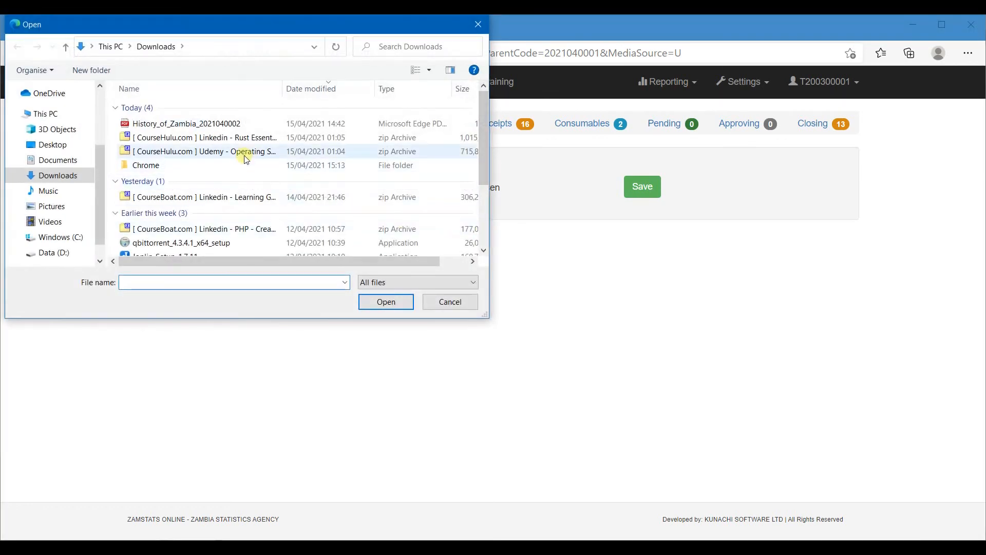
double_click(209, 124)
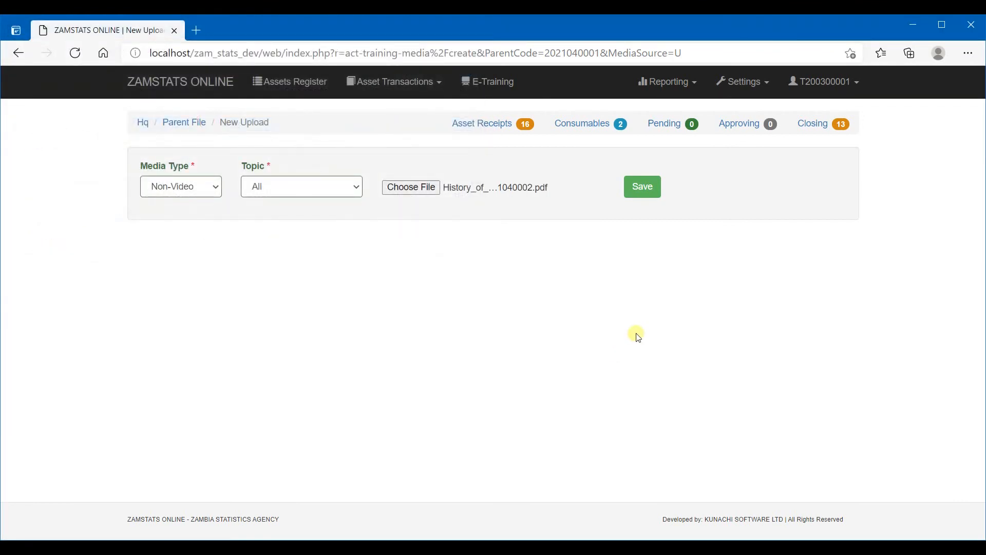
left_click(645, 195)
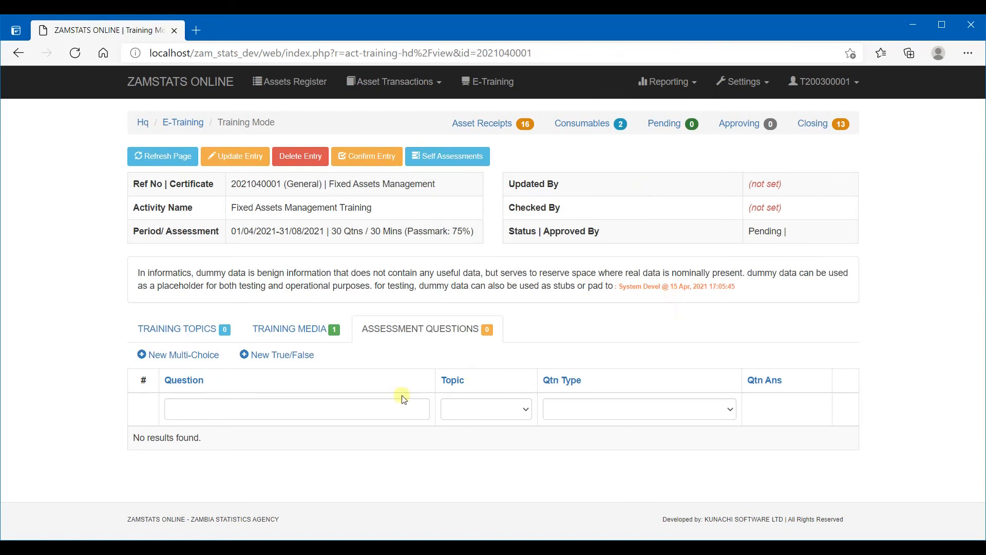
- Upload History_of_Zambia_2021040002.pdf a second time as another Non-Video item for topic All, save it and show the training media
left_click(297, 340)
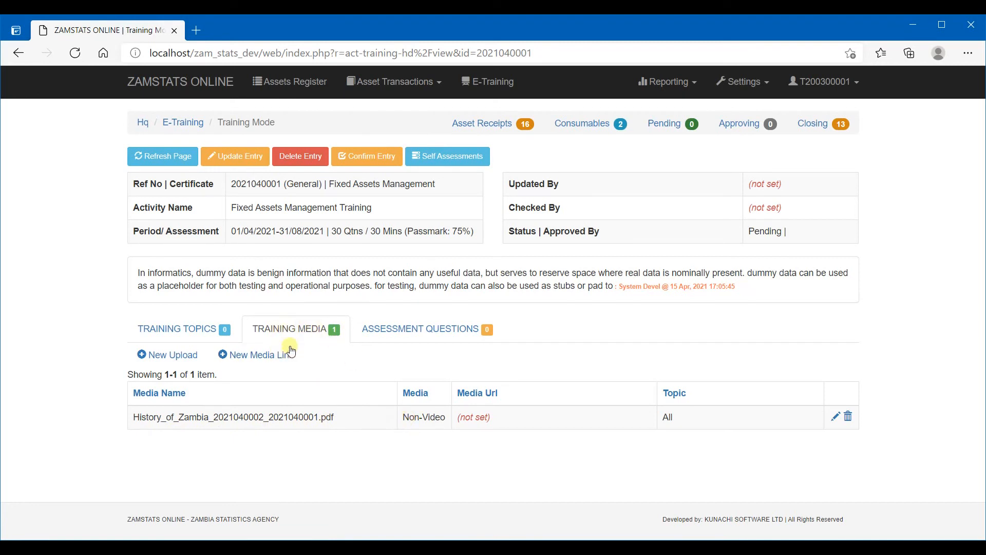
left_click(175, 359)
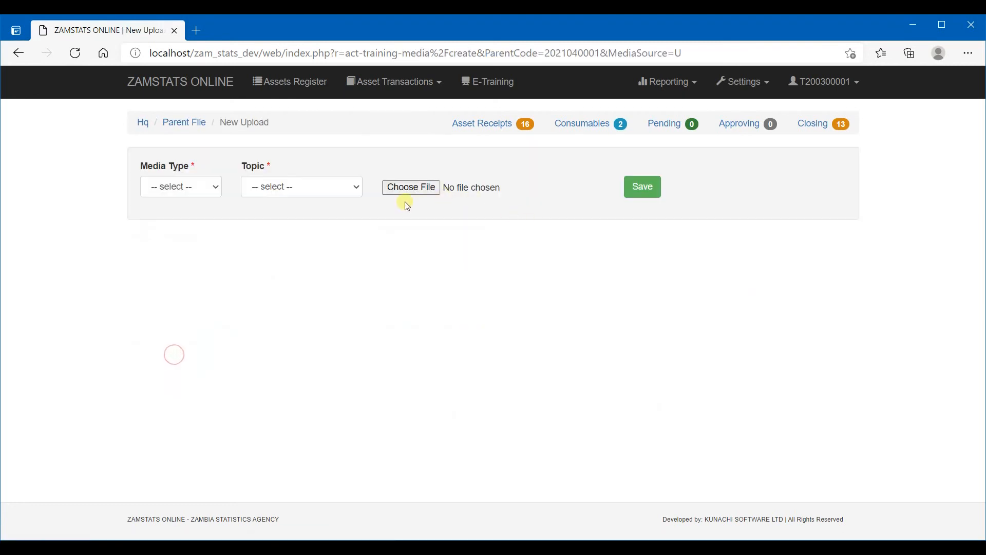
left_click(218, 187)
left_click(194, 221)
left_click(353, 186)
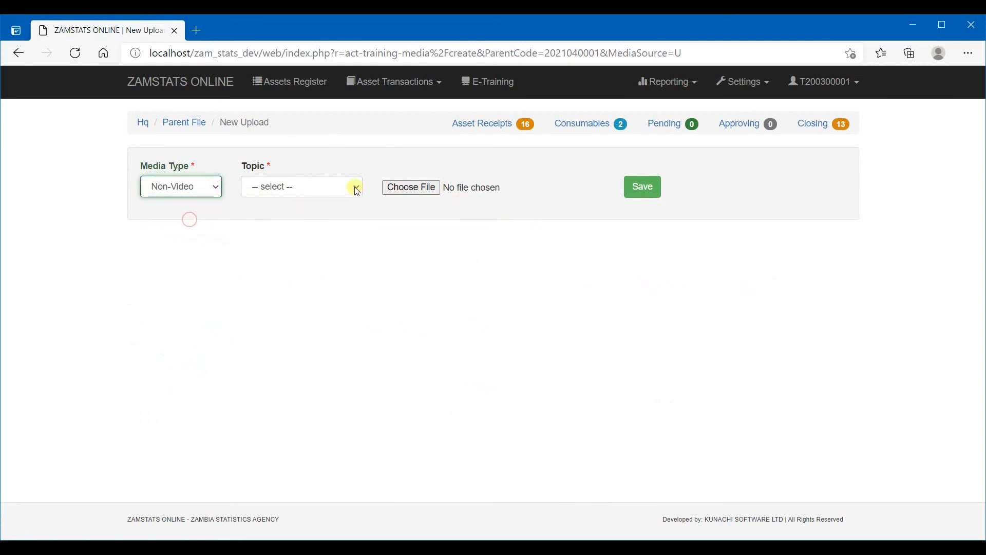
left_click(288, 220)
left_click(421, 187)
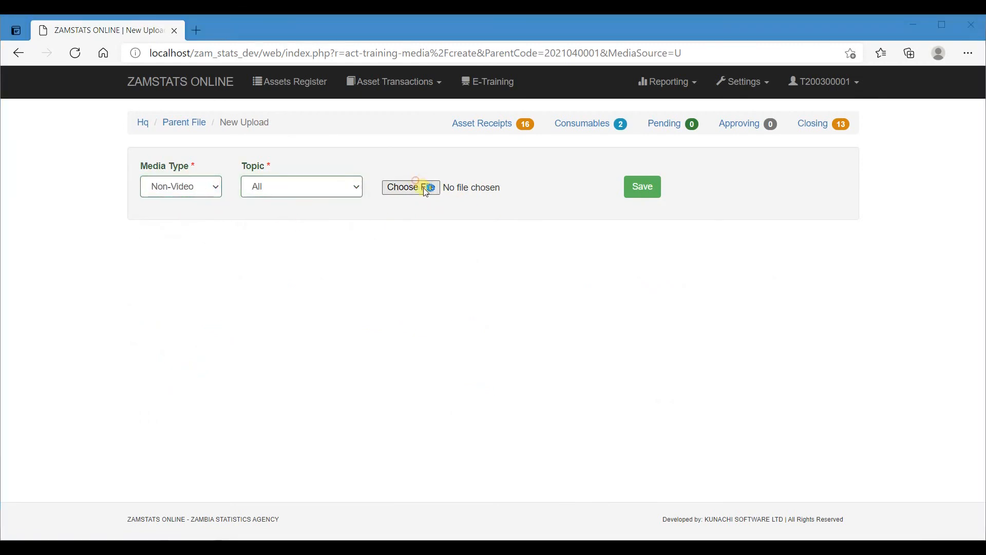
left_click(169, 124)
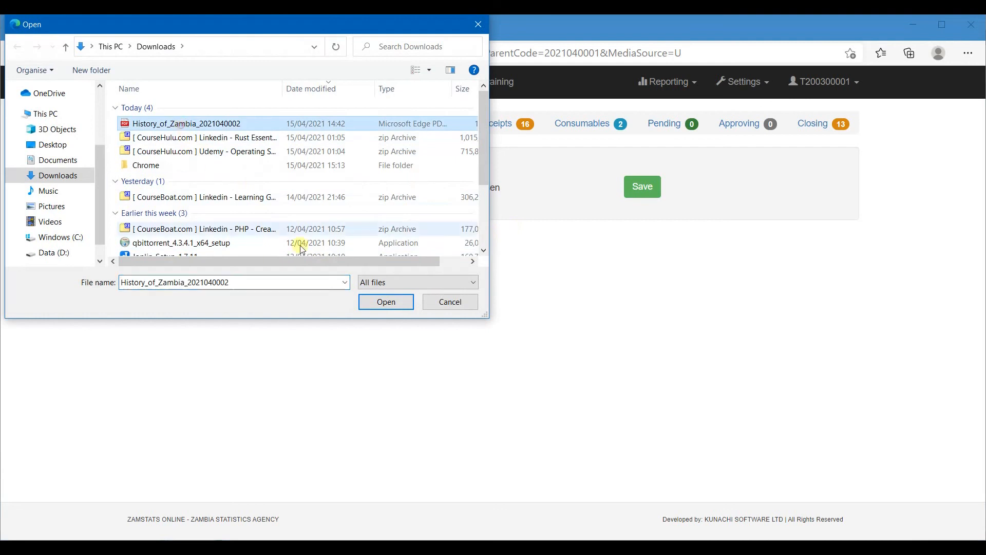
left_click(387, 302)
left_click(643, 187)
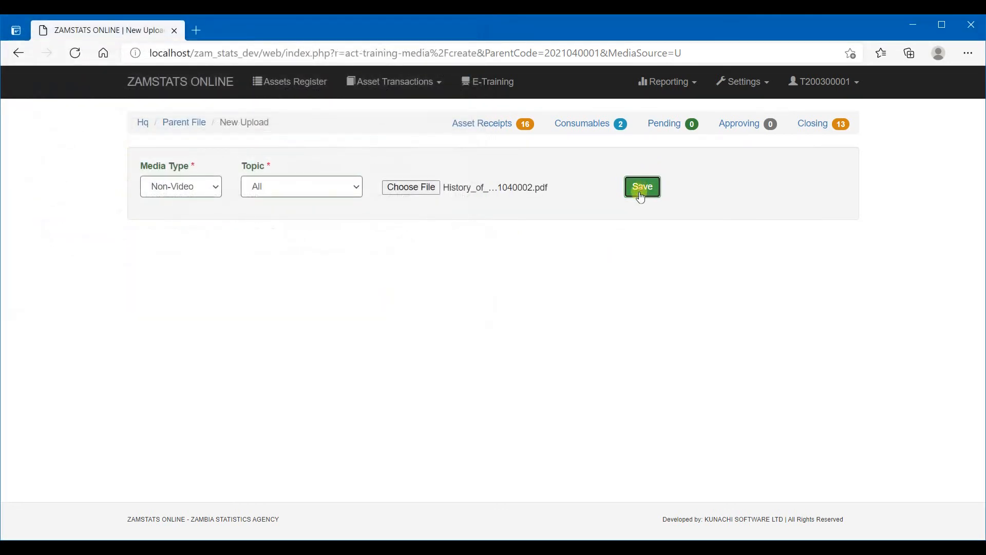
left_click(274, 330)
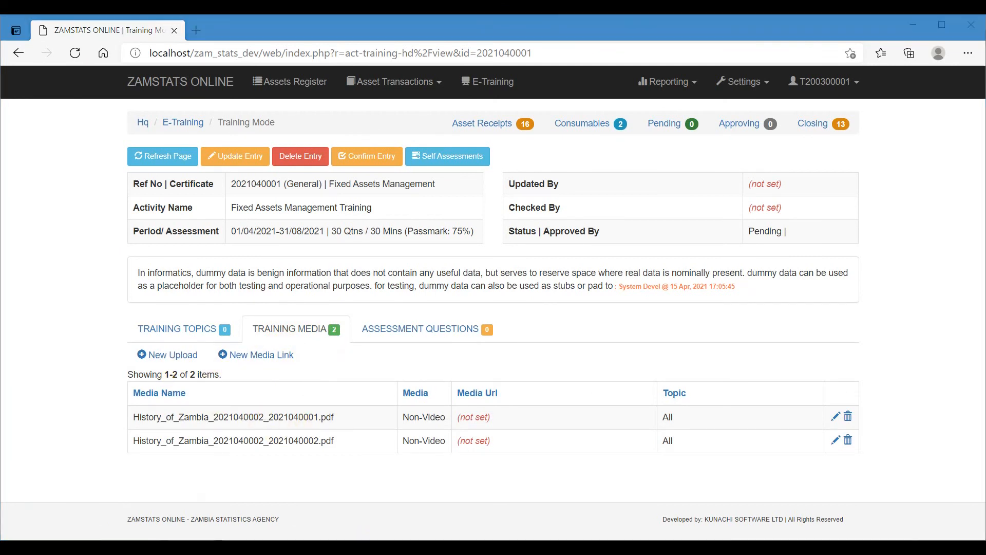
- Switch to the Joplin note and copy the Power Bank video's URL from the Linked Videos section
key("alt+Tab")
scroll(452, 411, "down", 4)
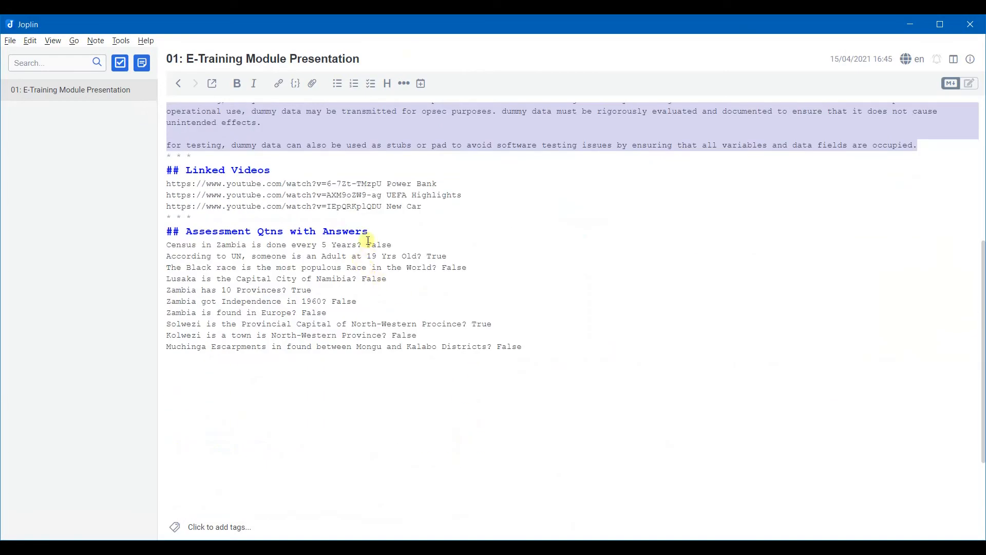
scroll(399, 288, "up", 2)
left_click_drag(383, 313, 170, 313)
key("ctrl+c")
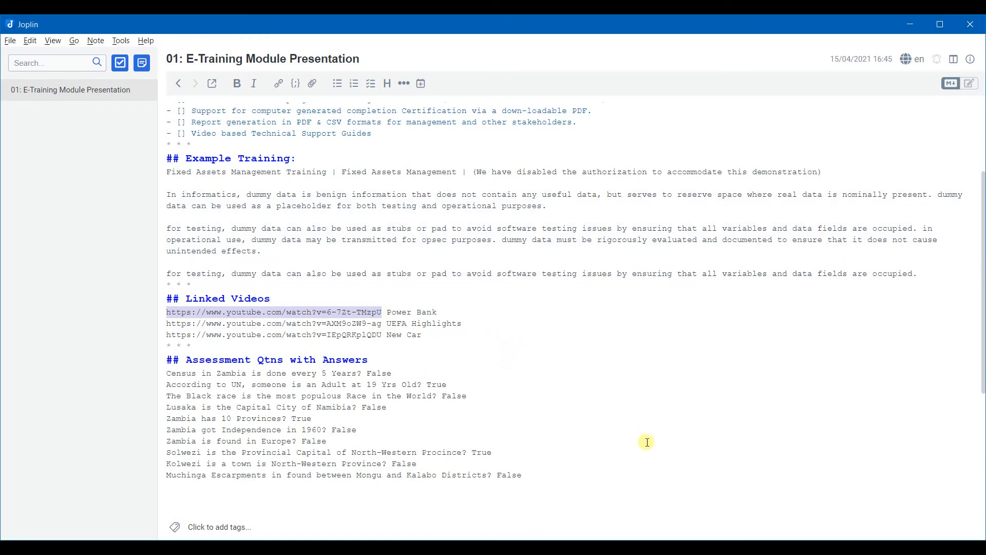
- Back in the browser, start a media link of type Video for topic All and paste the copied YouTube address as its URL
mouse_move(170, 547)
left_click(170, 501)
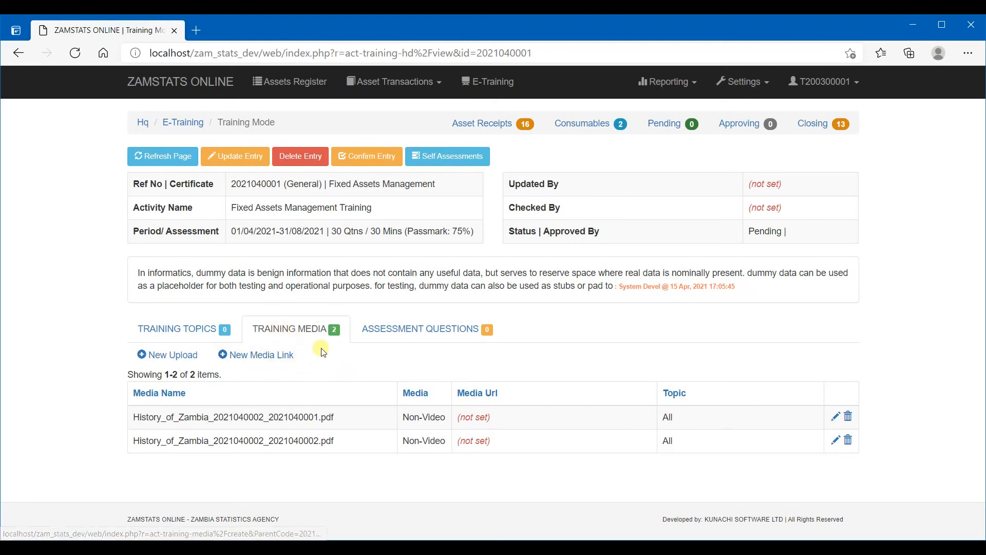
left_click(267, 356)
left_click(208, 187)
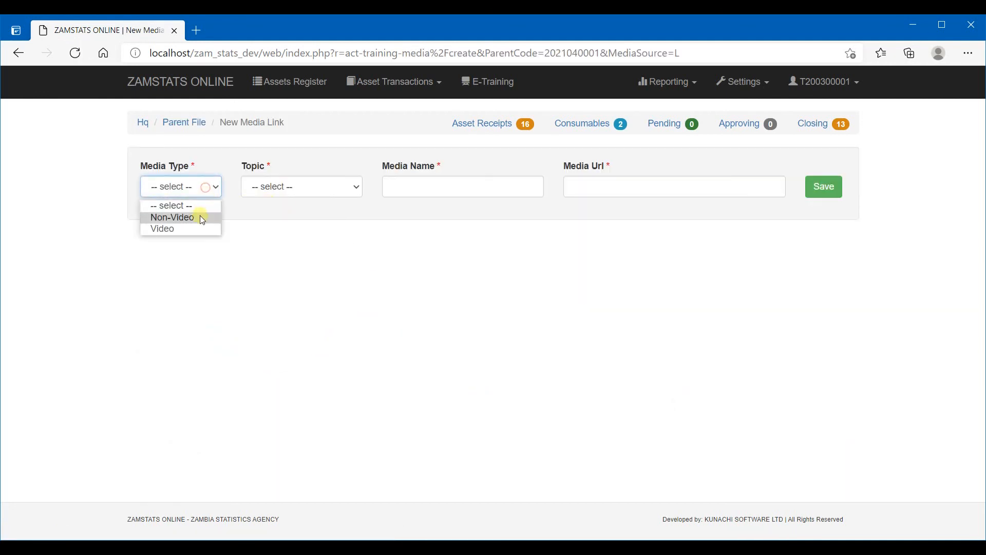
left_click(190, 228)
left_click(332, 189)
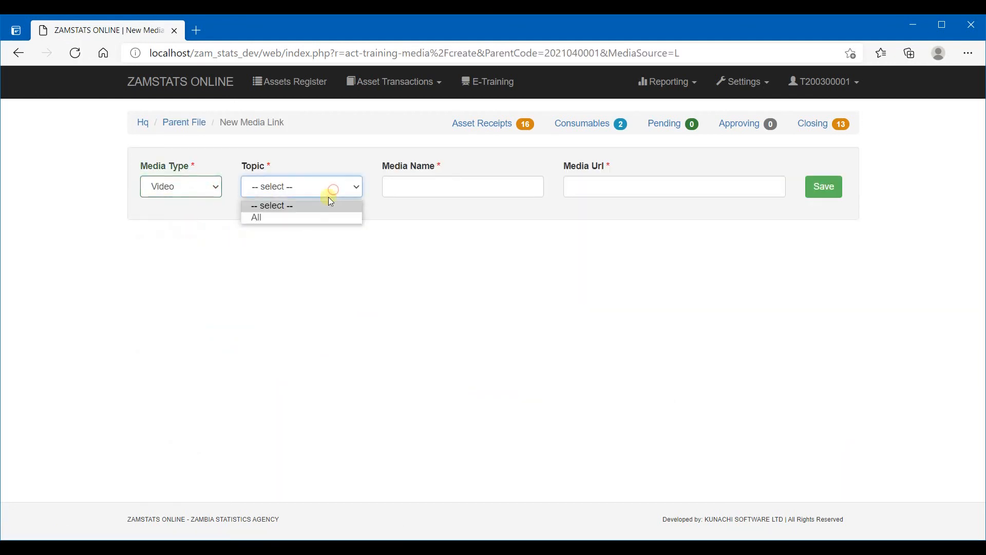
left_click(304, 217)
left_click(449, 187)
left_click(600, 185)
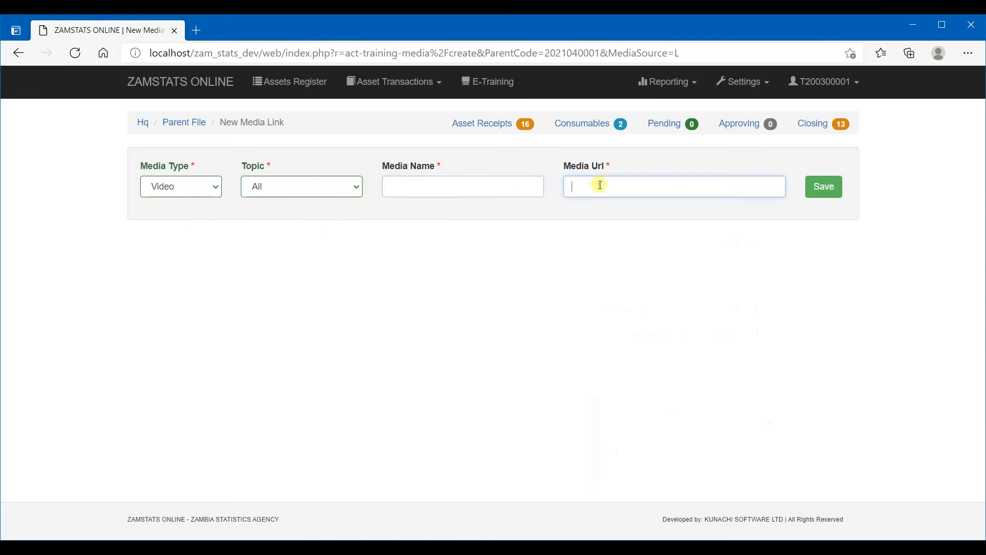
right_click(600, 185)
left_click(653, 333)
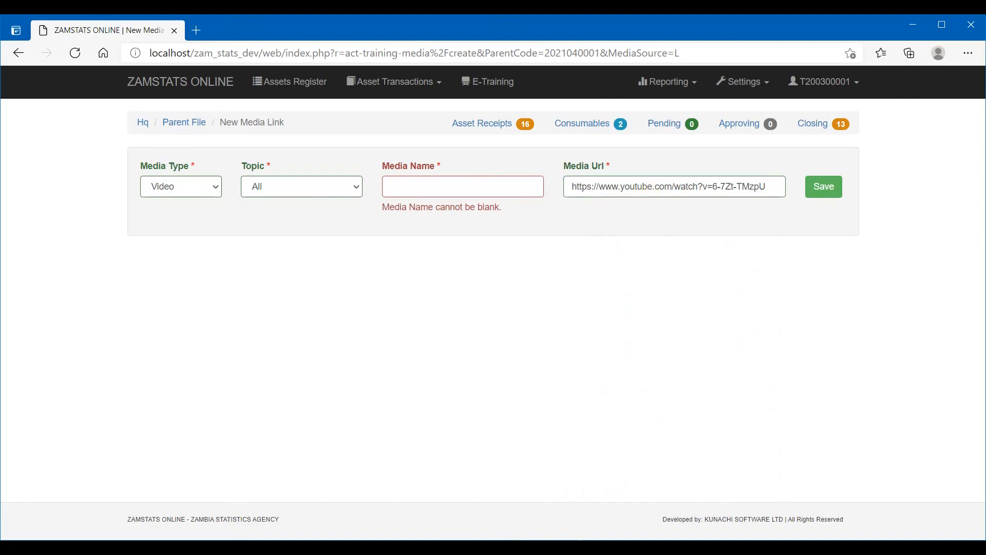
- Copy the title Power Bank from the Joplin note into the link's media name, save the link and show the training media
key("alt+Tab")
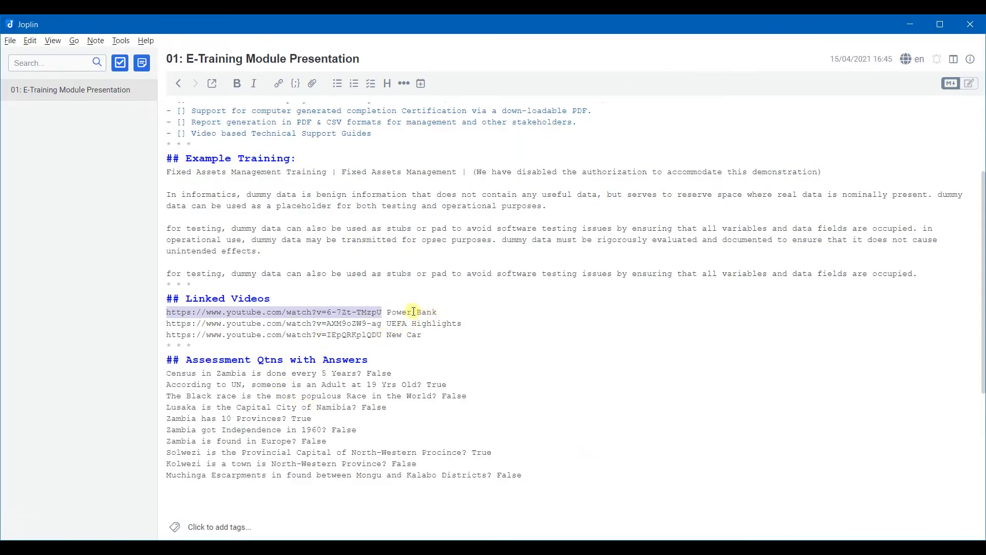
left_click_drag(388, 312, 441, 313)
key("ctrl+c")
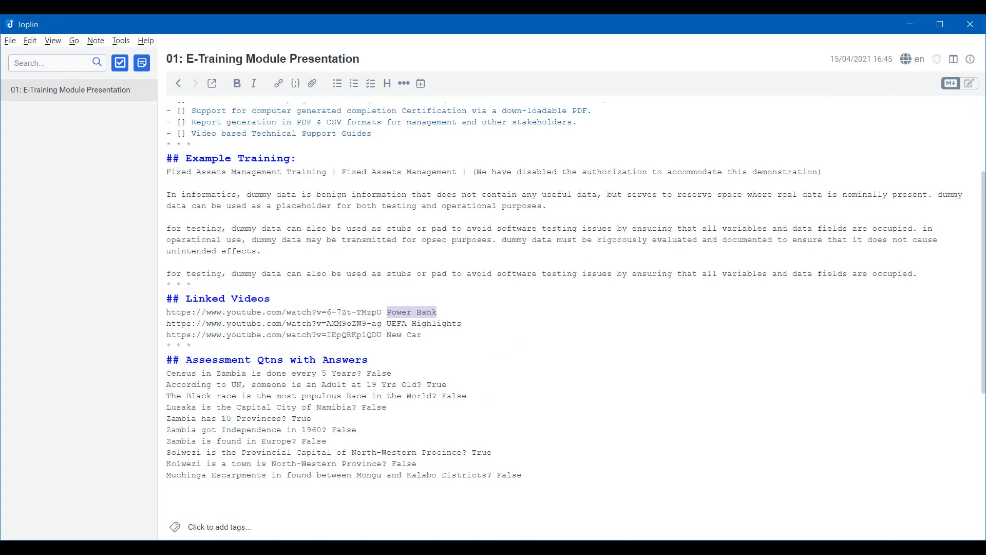
key("alt+Tab")
right_click(471, 181)
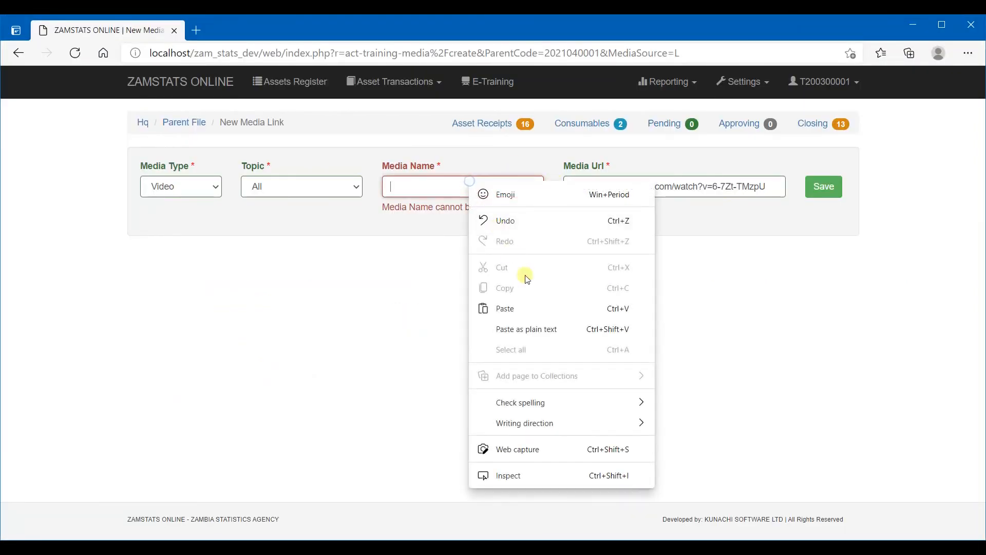
left_click(543, 327)
left_click(620, 276)
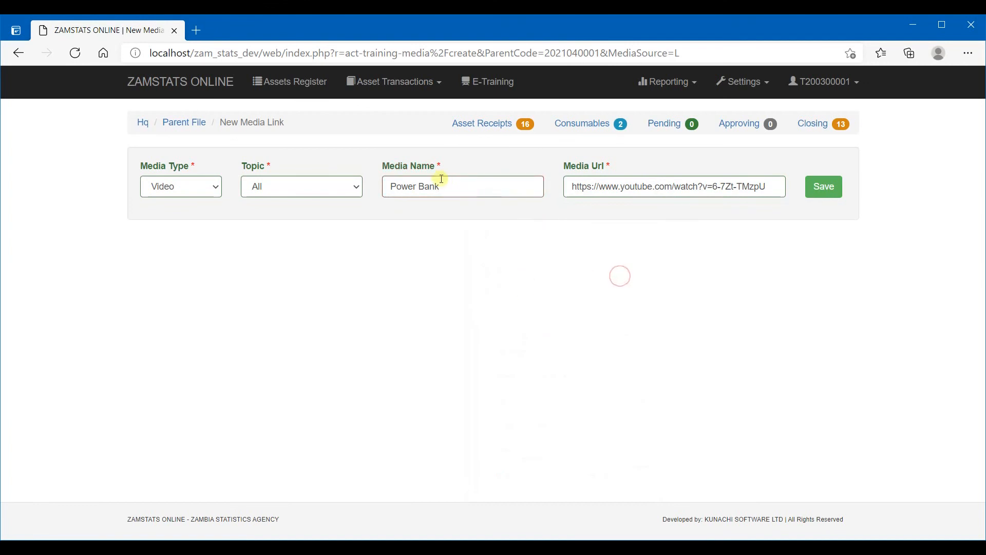
left_click(819, 186)
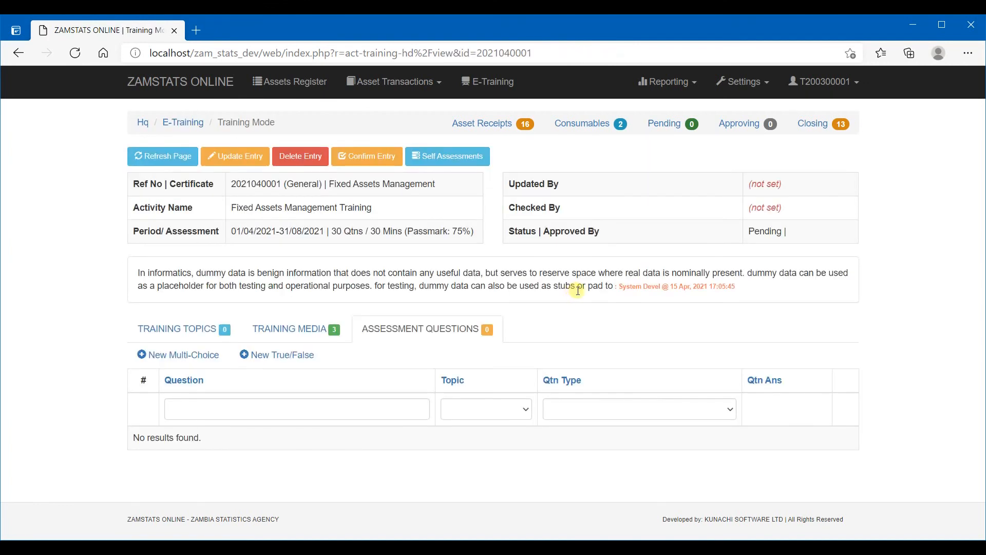
left_click(308, 333)
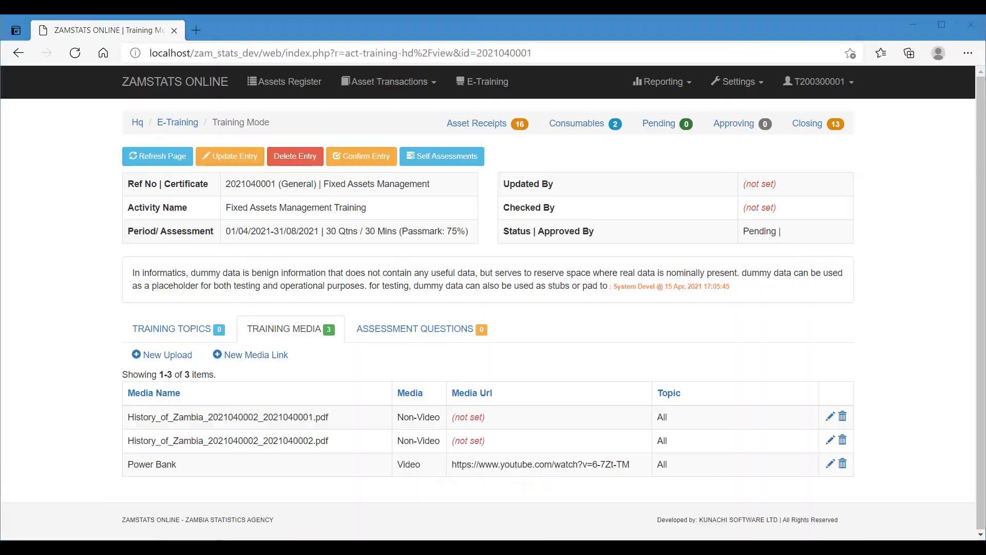
- Switch to the Joplin note and copy the UEFA Highlights video's URL
key("alt+Tab")
left_click_drag(381, 323, 153, 331)
key("ctrl+c")
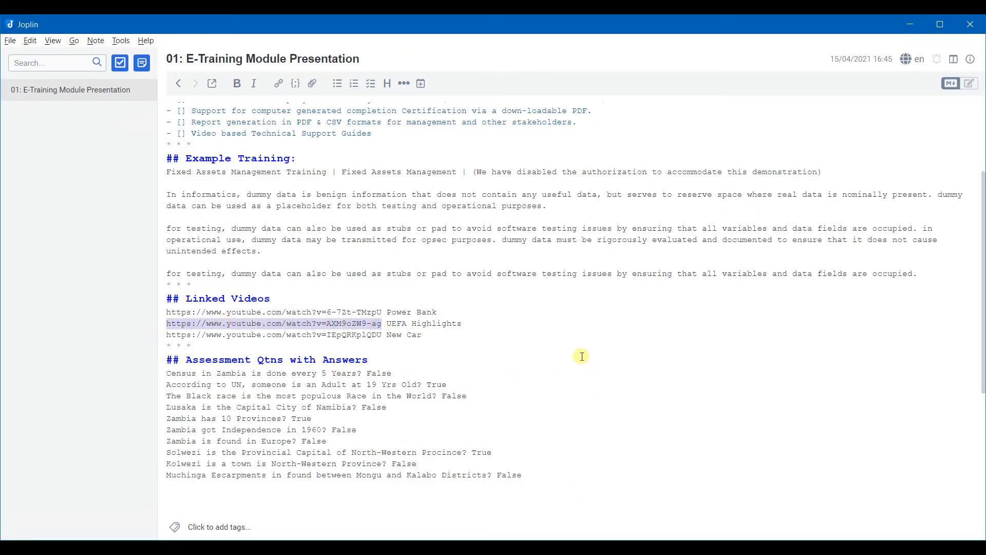
- Back in the browser, start a new media link of type Video for topic All and paste the UEFA Highlights YouTube address as its URL
key("alt+Tab")
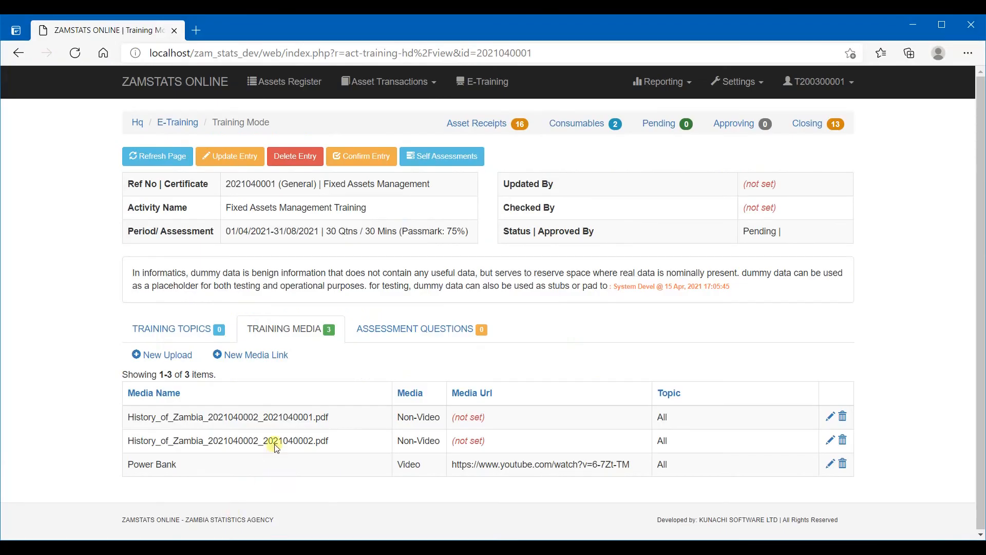
left_click(243, 356)
left_click(198, 186)
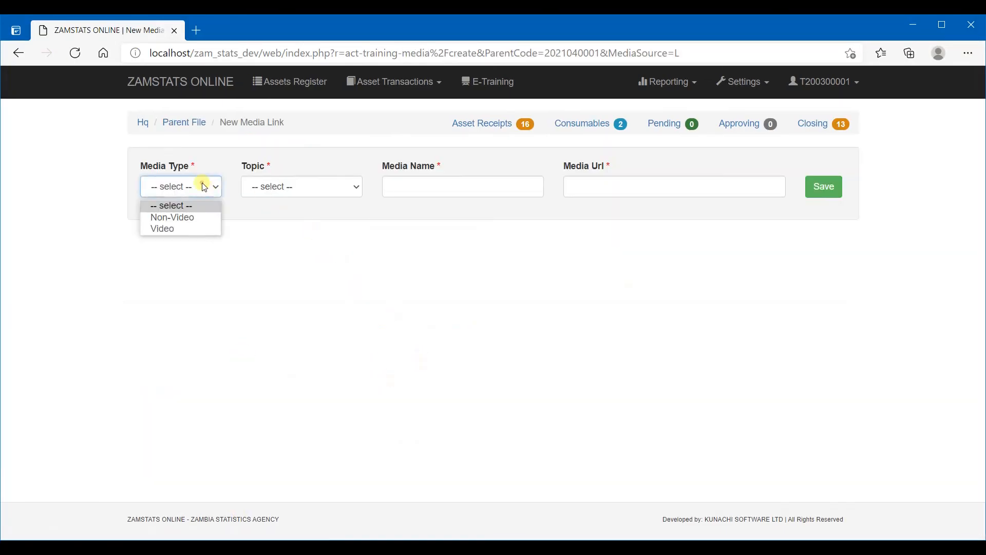
left_click(179, 227)
left_click(310, 190)
left_click(291, 218)
left_click(424, 195)
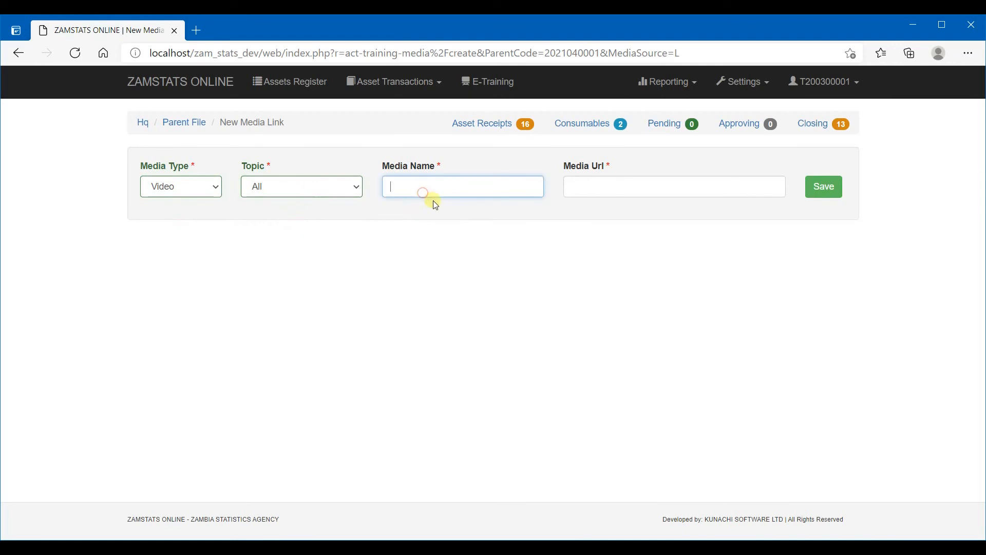
left_click(573, 190)
right_click(603, 189)
left_click(672, 337)
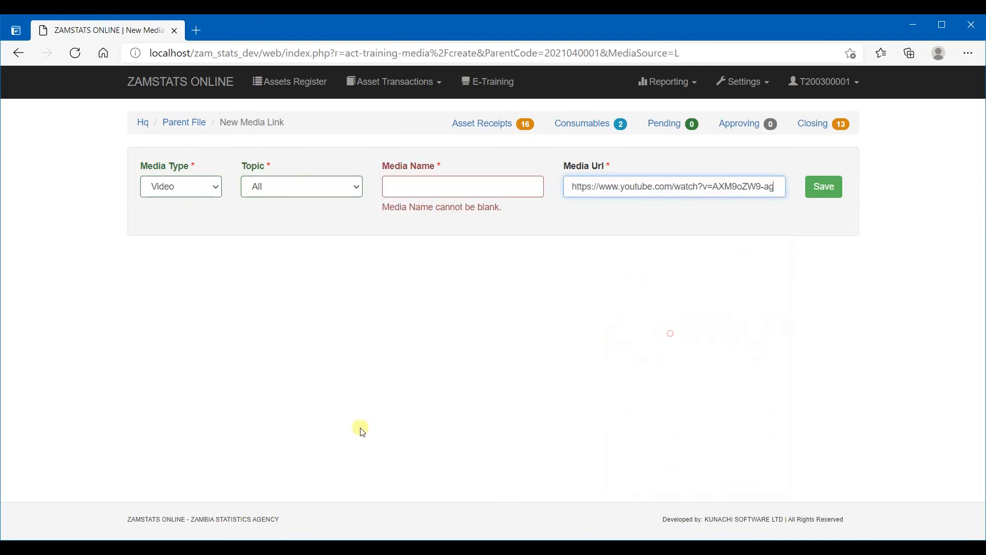
- Copy the title UEFA Highlights from the Joplin note into the link's media name, save the link and show the training media
key("alt+Tab")
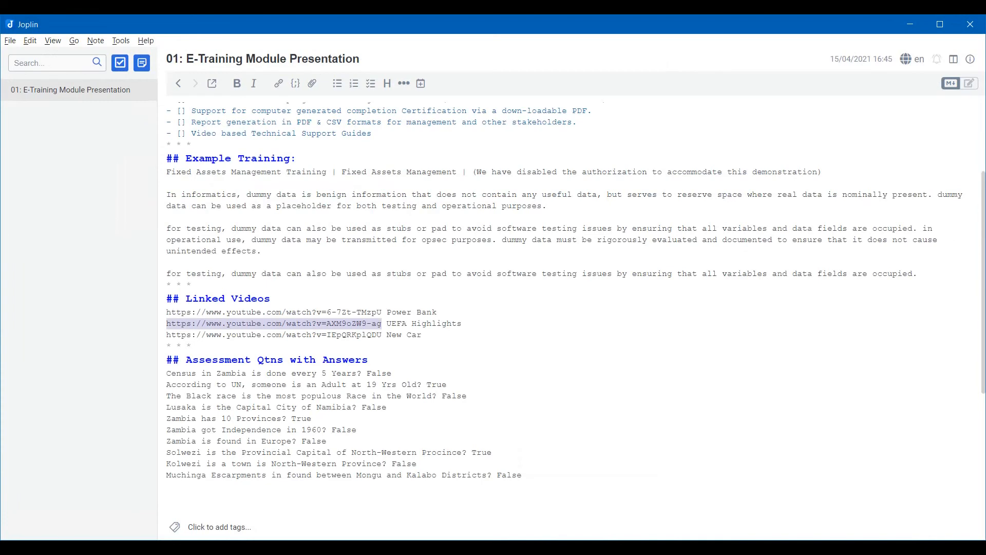
left_click_drag(382, 323, 469, 322)
key("ctrl+c")
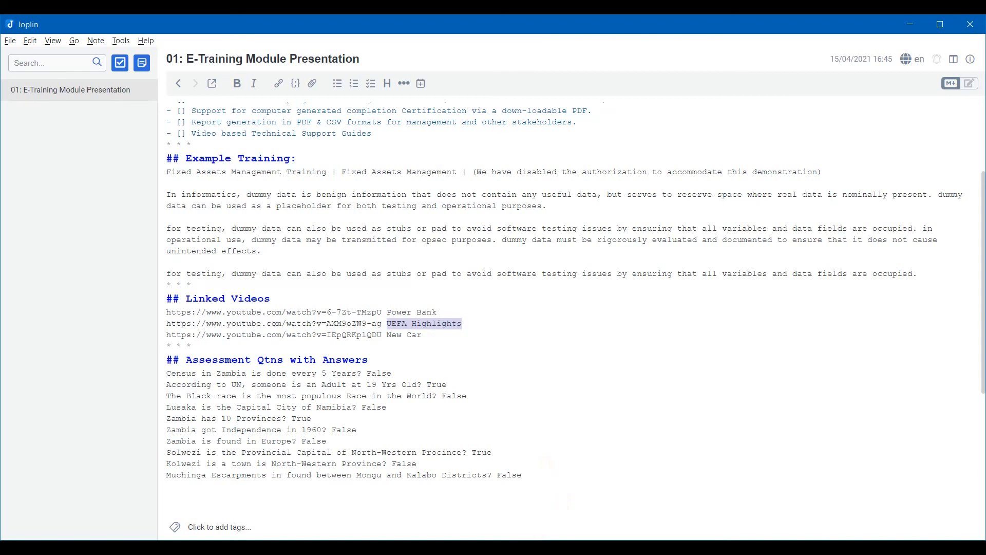
key("alt+Tab")
right_click(414, 188)
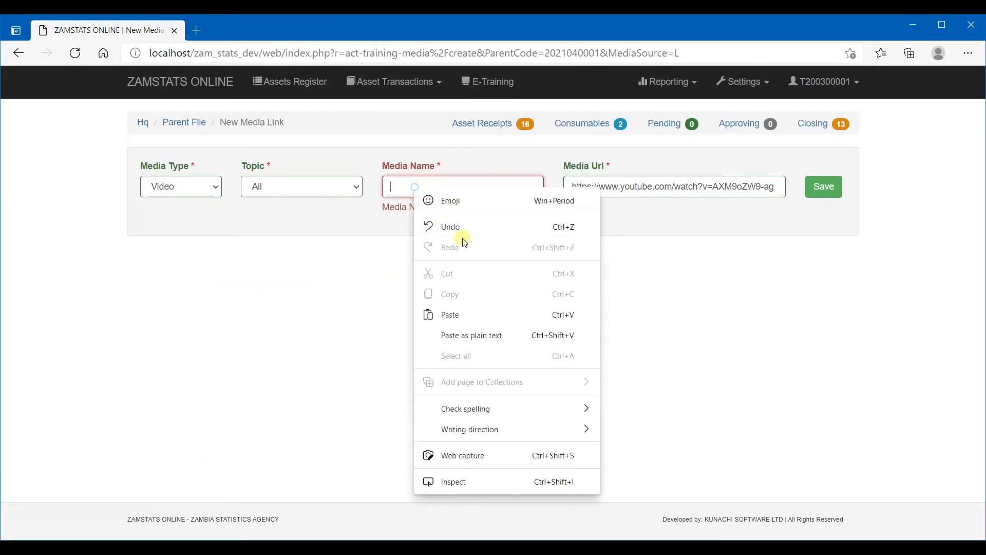
left_click(472, 335)
left_click(833, 198)
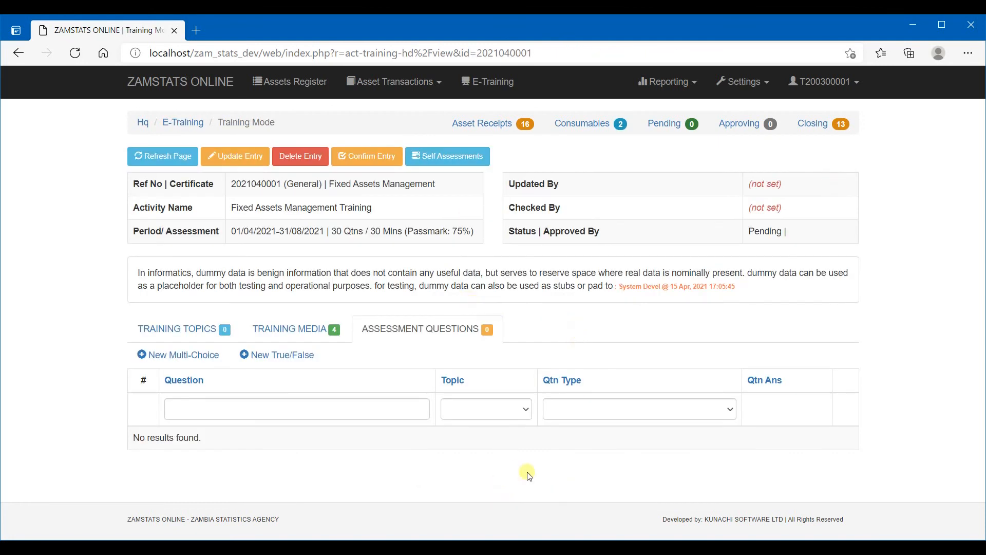
left_click(315, 328)
scroll(360, 424, "down", 1)
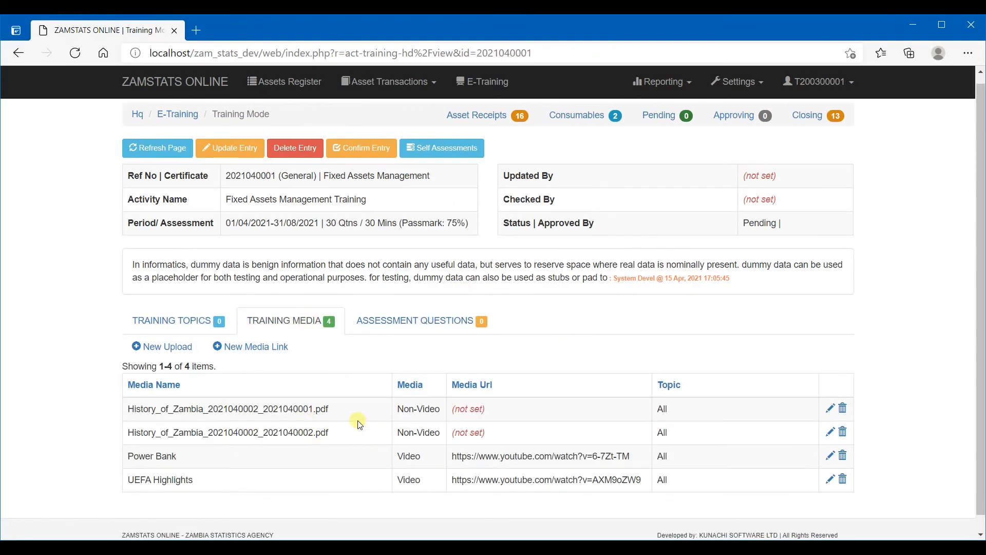
scroll(359, 424, "down", 1)
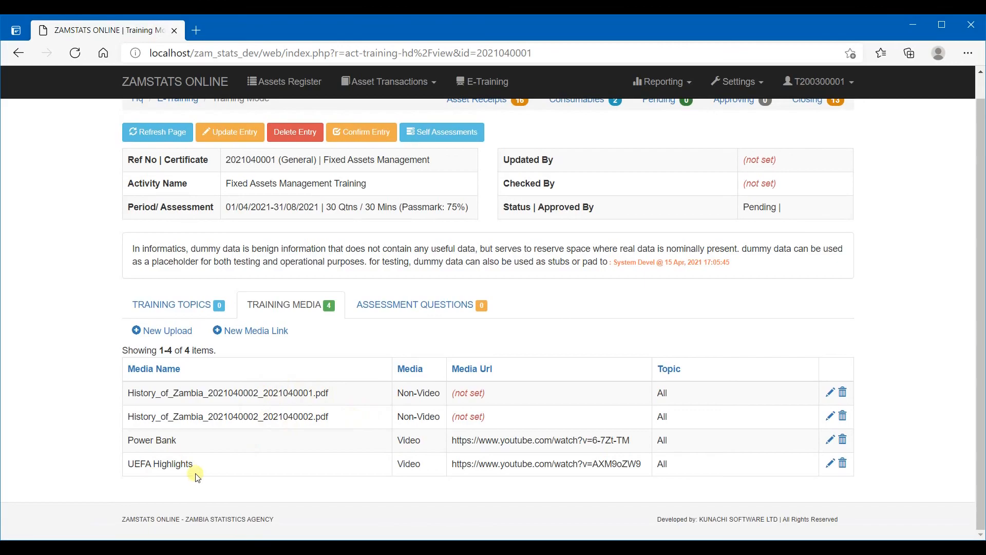
- Switch to the Joplin note and copy the New Car video's URL from the Linked Videos section
key("alt+Tab")
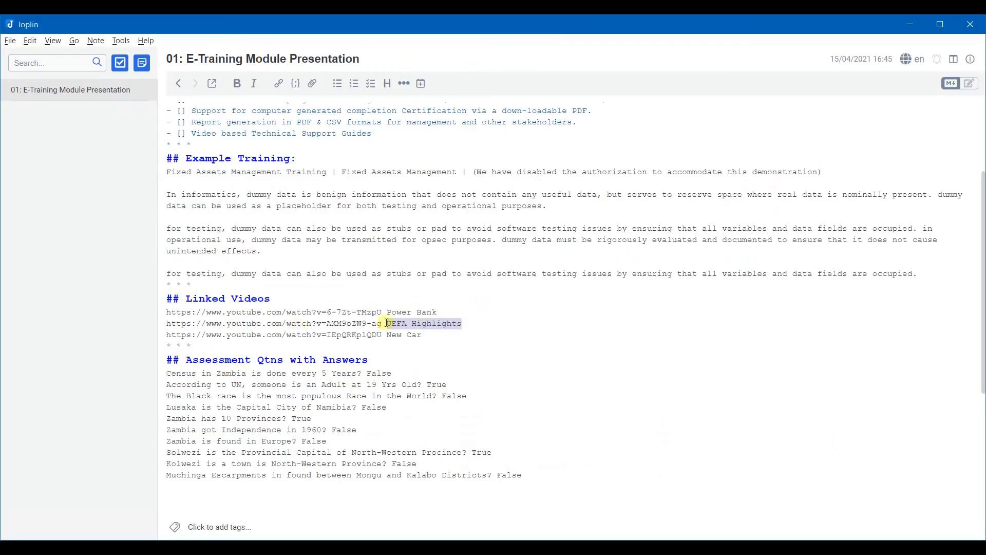
left_click_drag(382, 335, 165, 337)
key("ctrl+c")
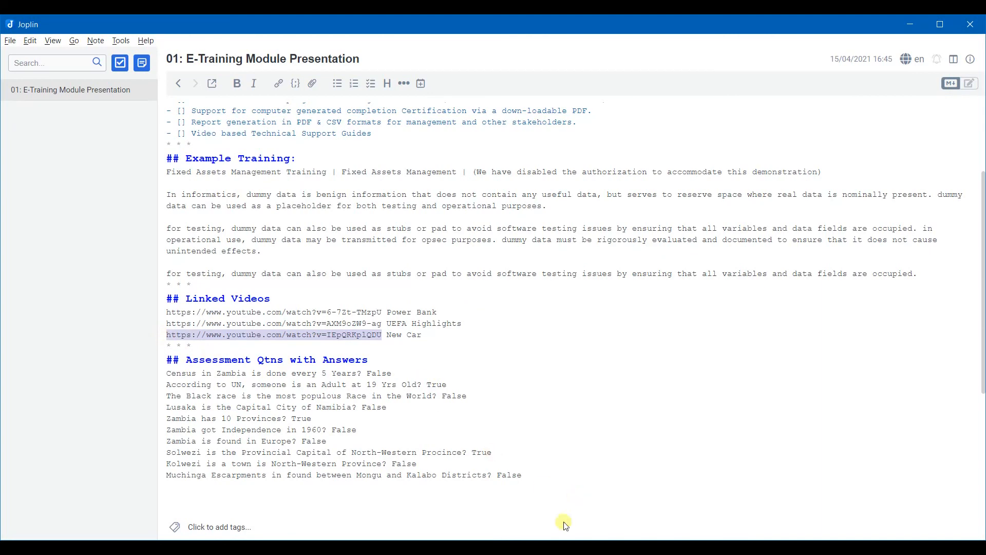
- Back in the browser, start another media link of type Video for topic All and paste the New Car YouTube address as its URL
key("alt+Tab")
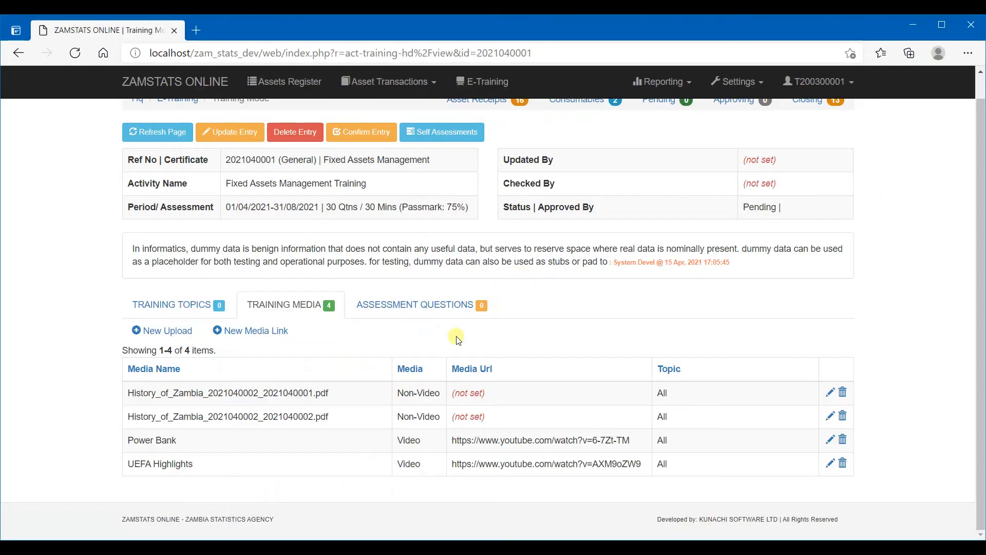
left_click(233, 331)
left_click(208, 189)
left_click(193, 231)
left_click(326, 185)
left_click(289, 217)
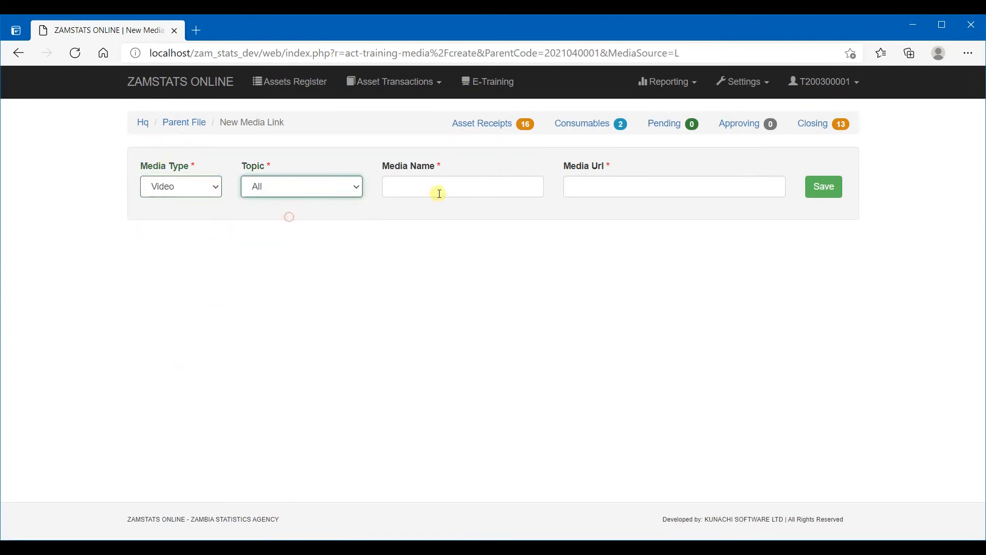
left_click(652, 179)
key("ctrl+v")
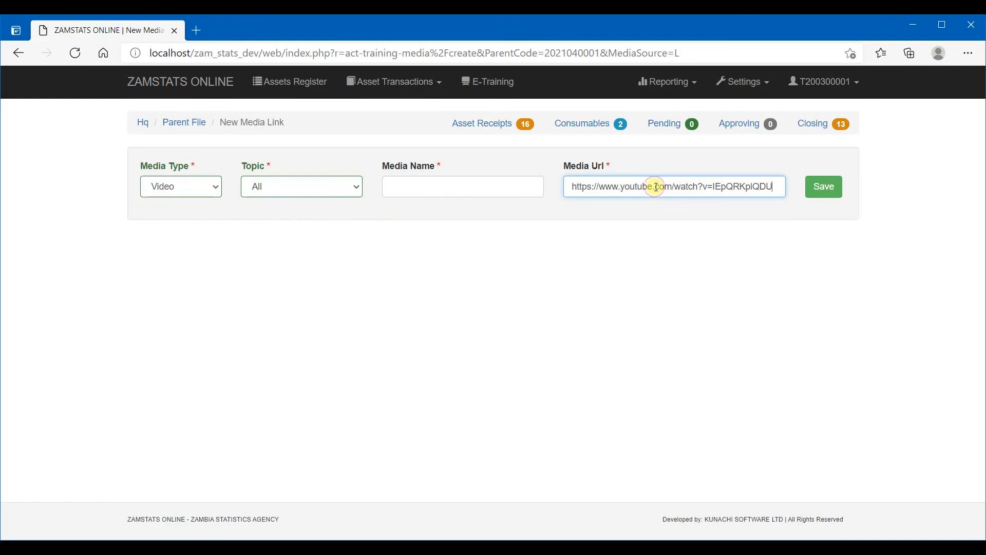
- Copy the title New Car from the Joplin note into the link's media name, save the link and show the training media
left_click(575, 538)
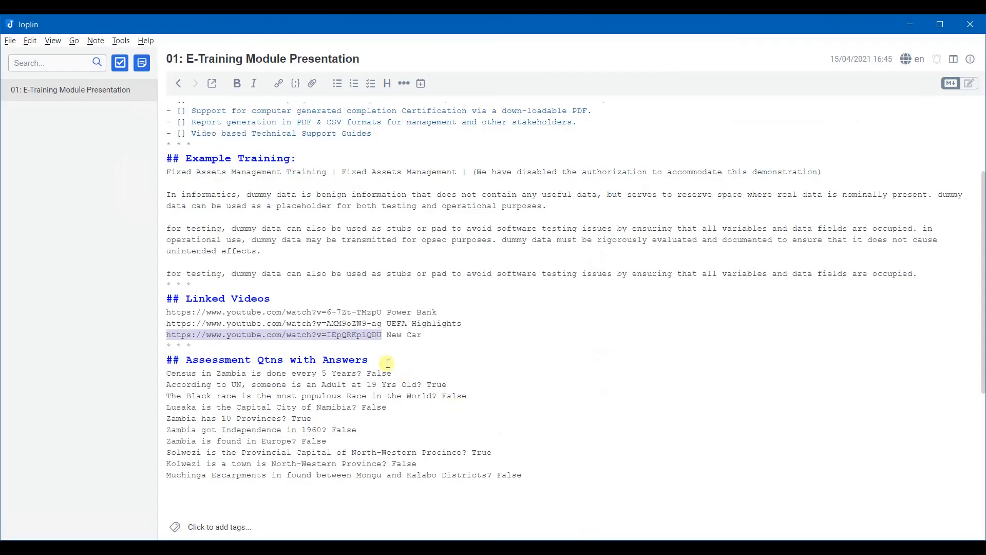
left_click_drag(387, 335, 434, 333)
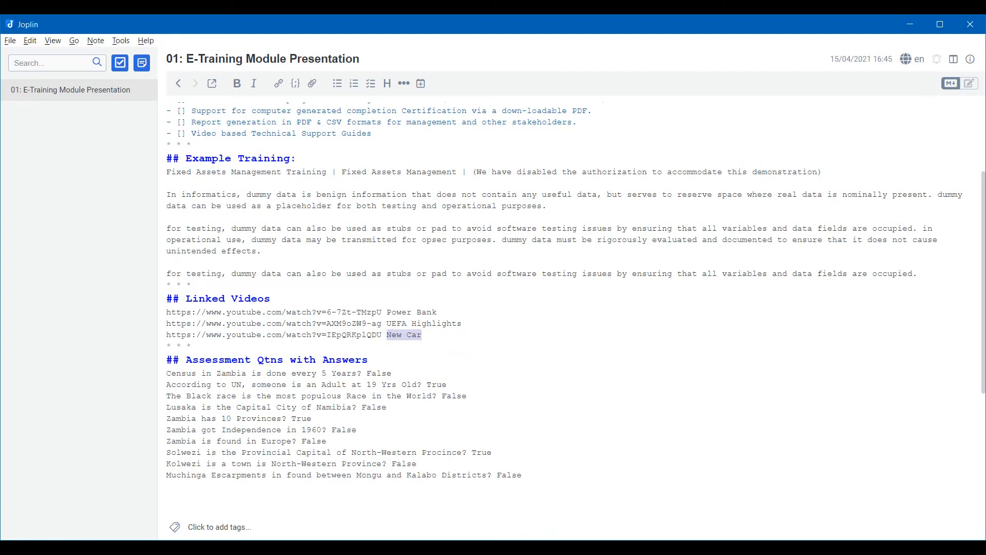
key("alt+Tab")
left_click(431, 189)
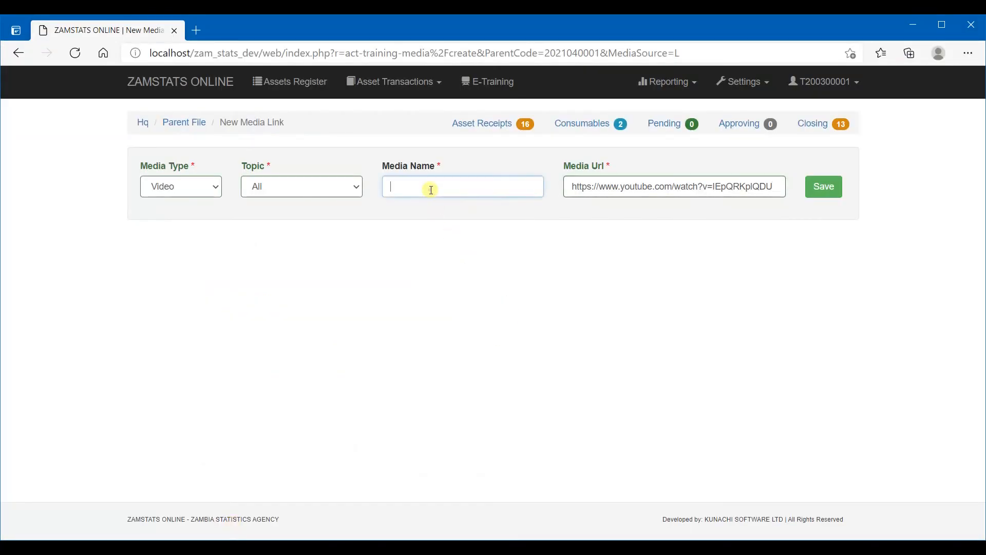
right_click(430, 189)
left_click(493, 338)
left_click(825, 186)
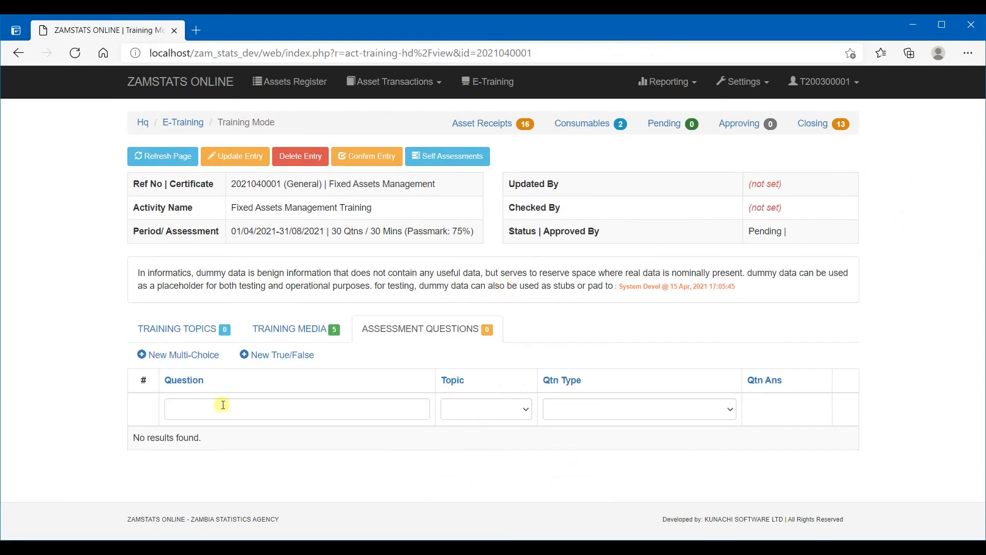
left_click(304, 338)
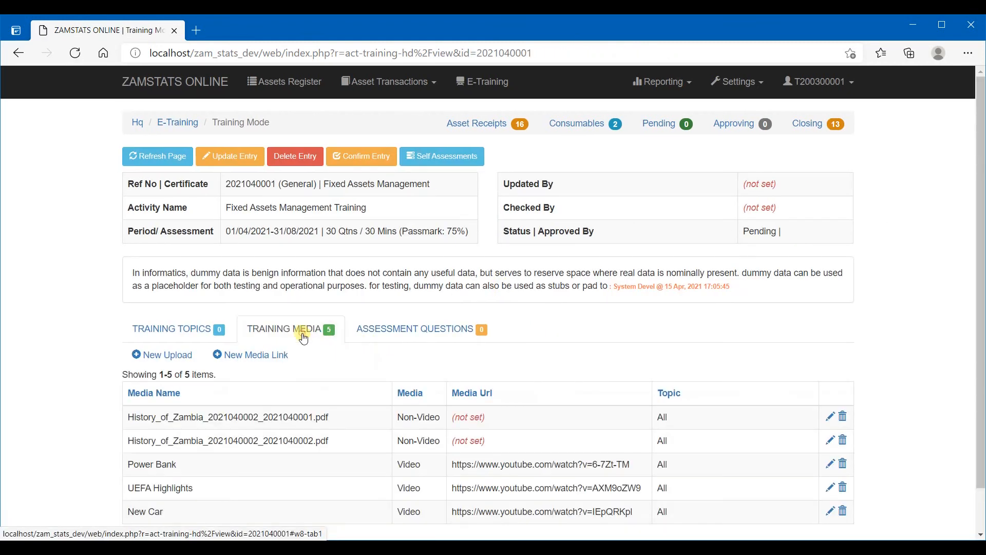
scroll(204, 408, "down", 2)
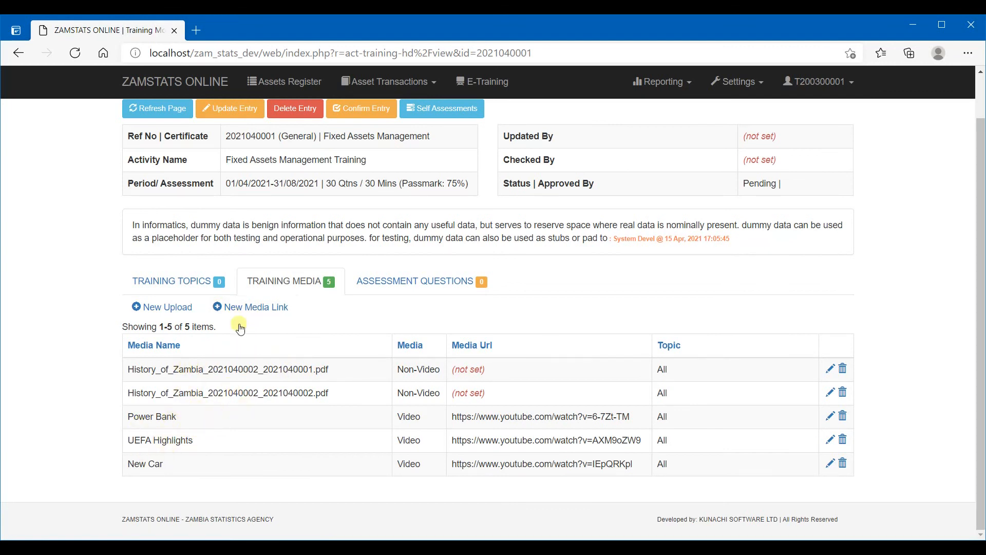
- Look over the entry's training topics and training media, and show its assessment questions
left_click(196, 280)
left_click(279, 331)
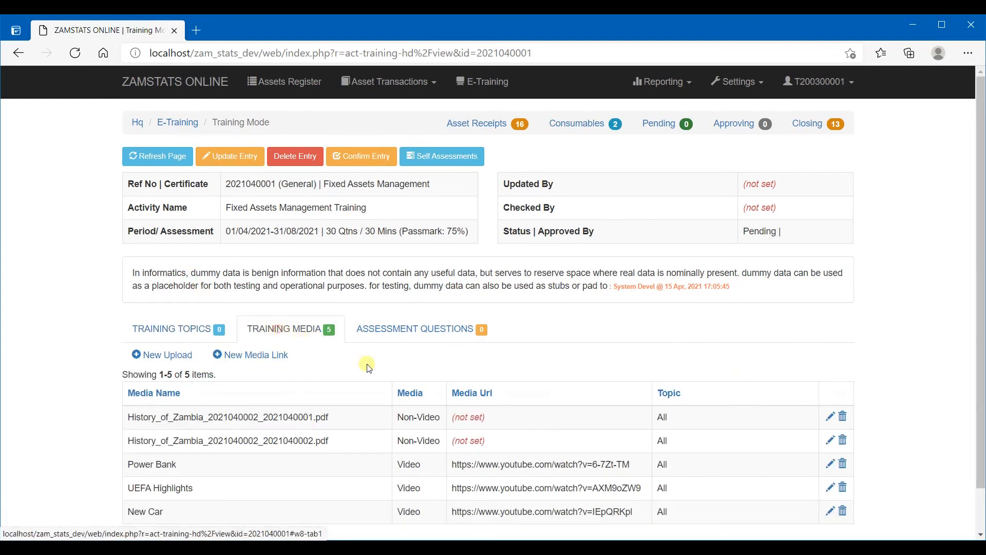
left_click(430, 331)
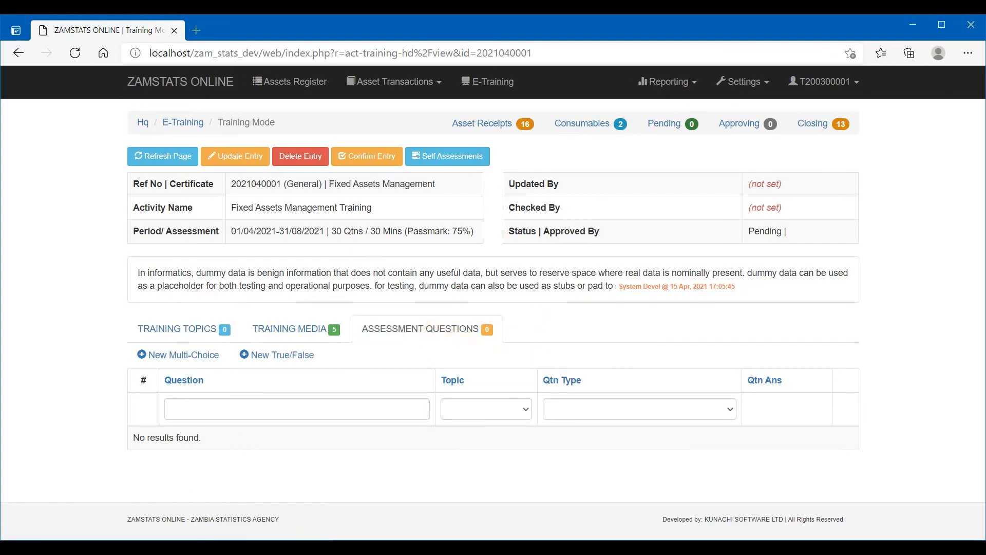
- Switch to the Joplin note and copy the question "Census in Zambia is done every 5 Years?" without its answer
left_click(599, 546)
scroll(384, 292, "down", 4)
left_click(484, 250)
scroll(485, 235, "up", 1)
scroll(485, 235, "up", 2)
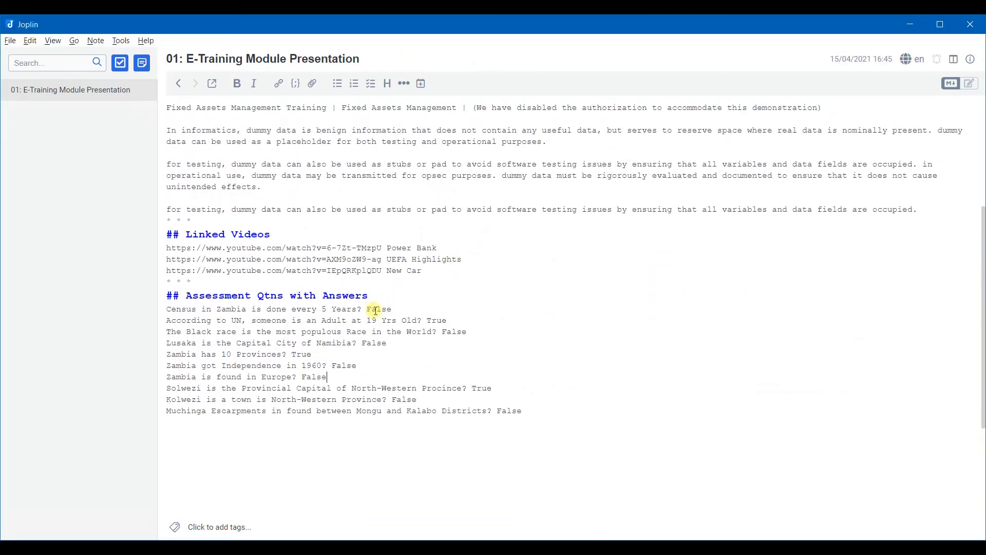
left_click_drag(362, 310, 180, 306)
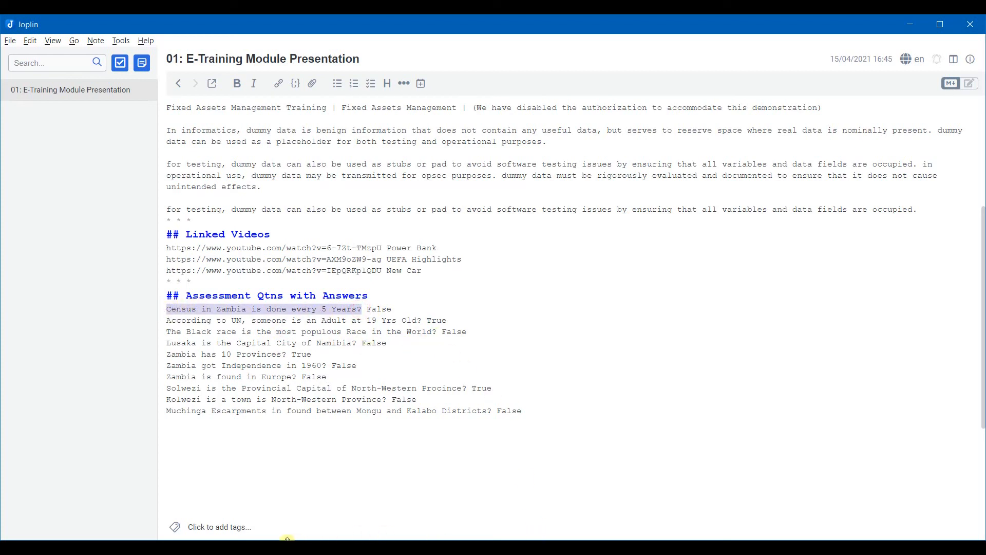
- Back in the browser, add a True/False question for topic All with answer False, pasting the copied census question as its text, and save it
left_click(411, 547)
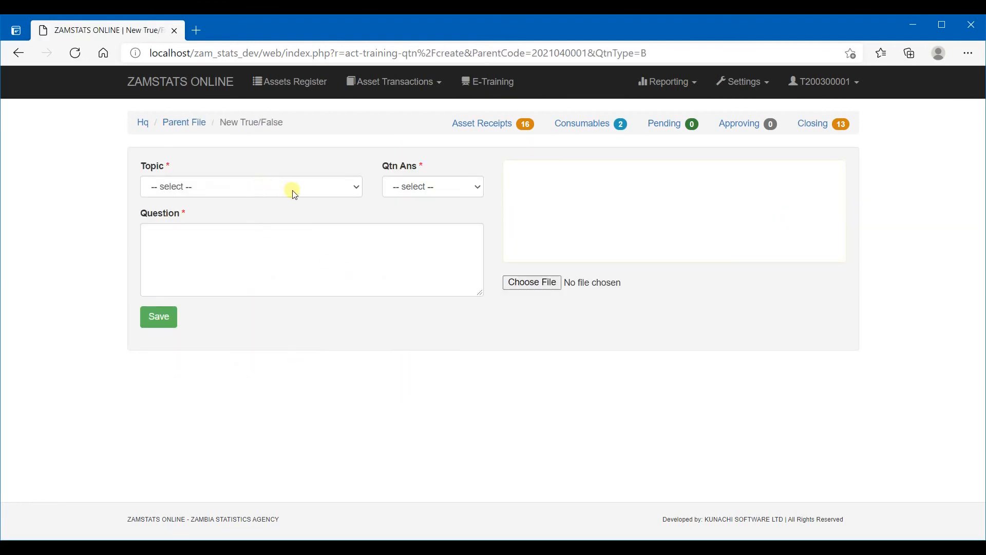
left_click(318, 196)
left_click(190, 221)
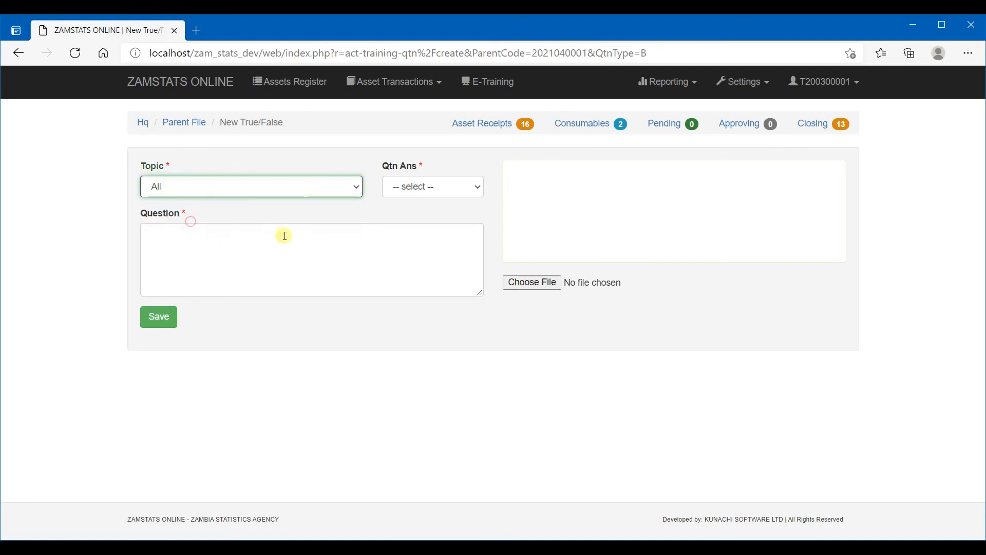
left_click(462, 193)
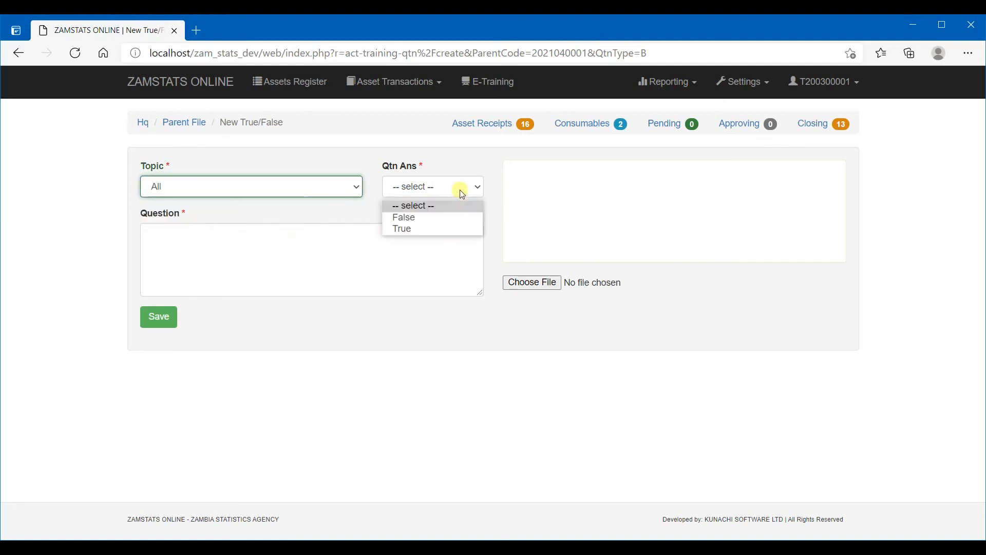
left_click(409, 219)
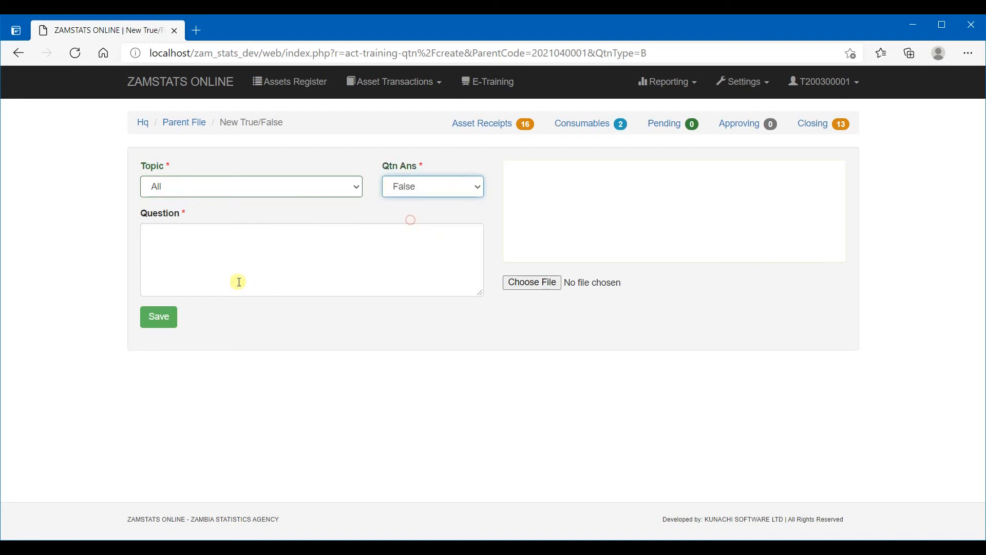
right_click(224, 263)
left_click(273, 384)
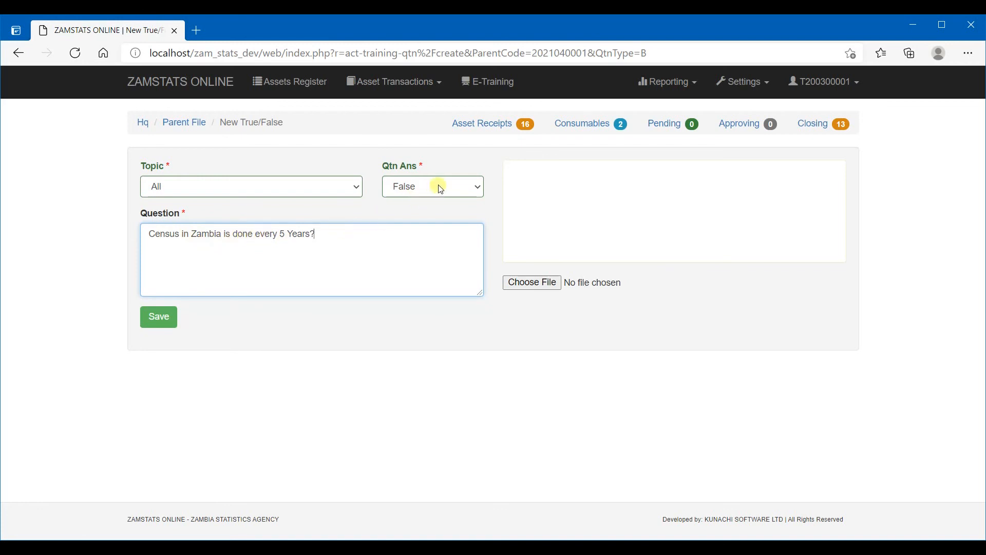
left_click(157, 319)
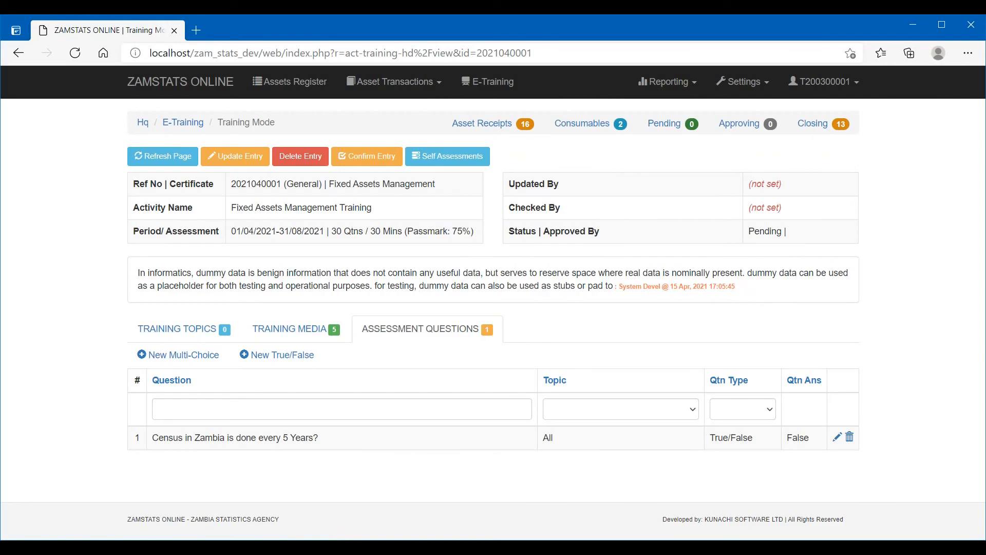
- Switch to the Joplin note and copy the question "According to UN, someone is an Adult at 19 Yrs Old?" without its answer
left_click(360, 548)
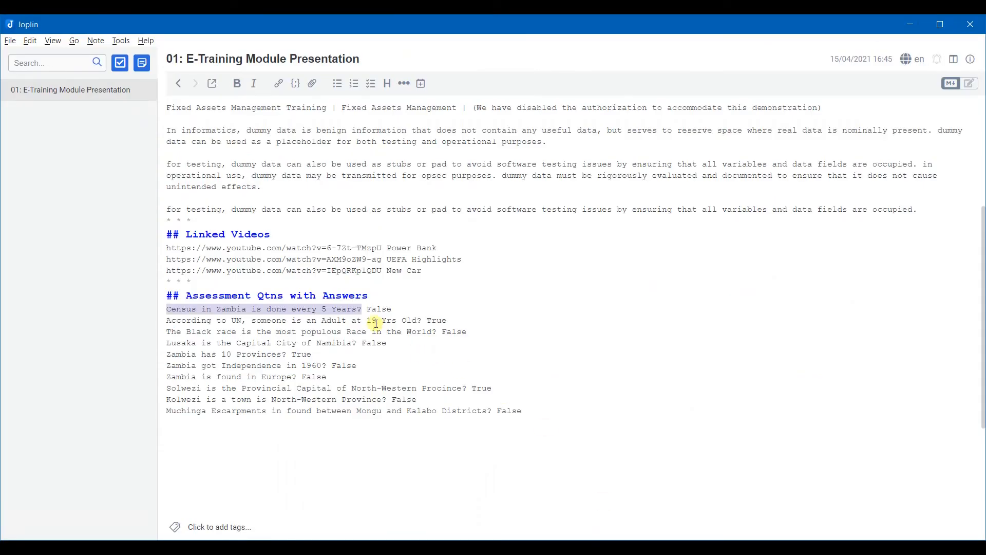
left_click_drag(422, 322, 163, 325)
key("ctrl+c")
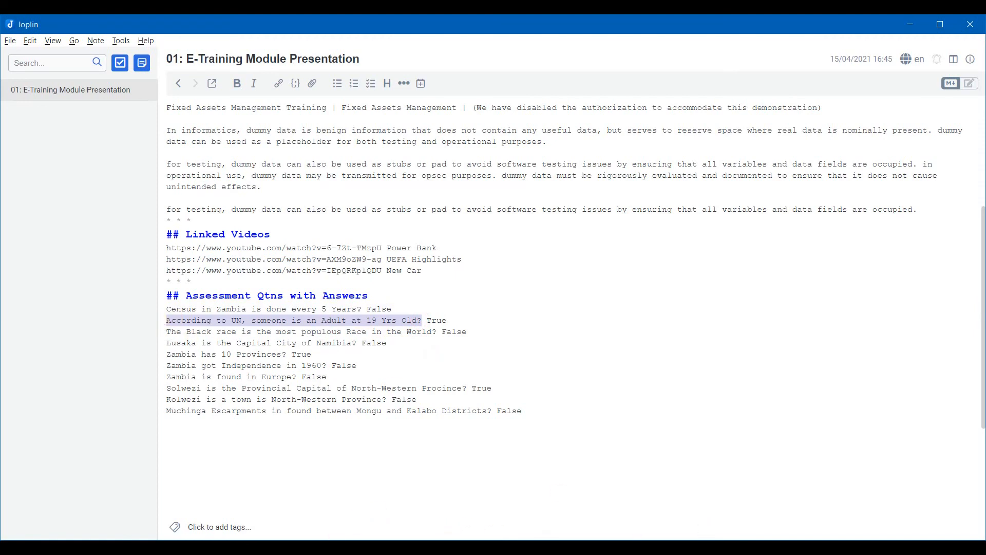
- Back in the browser, add a True/False question for topic All with answer True, pasting the copied UN adult-age question as its text, and save it
key("alt+Tab")
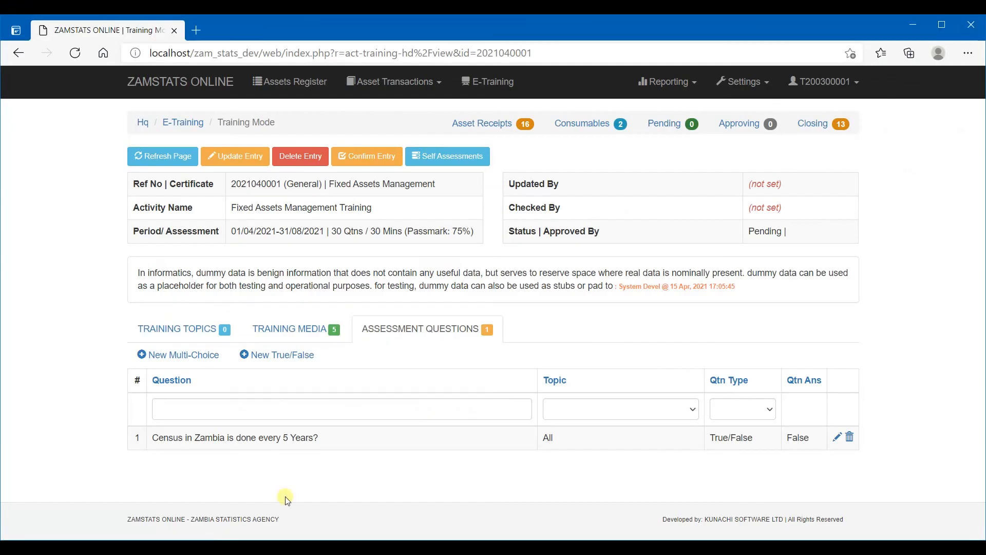
left_click(287, 355)
left_click(213, 186)
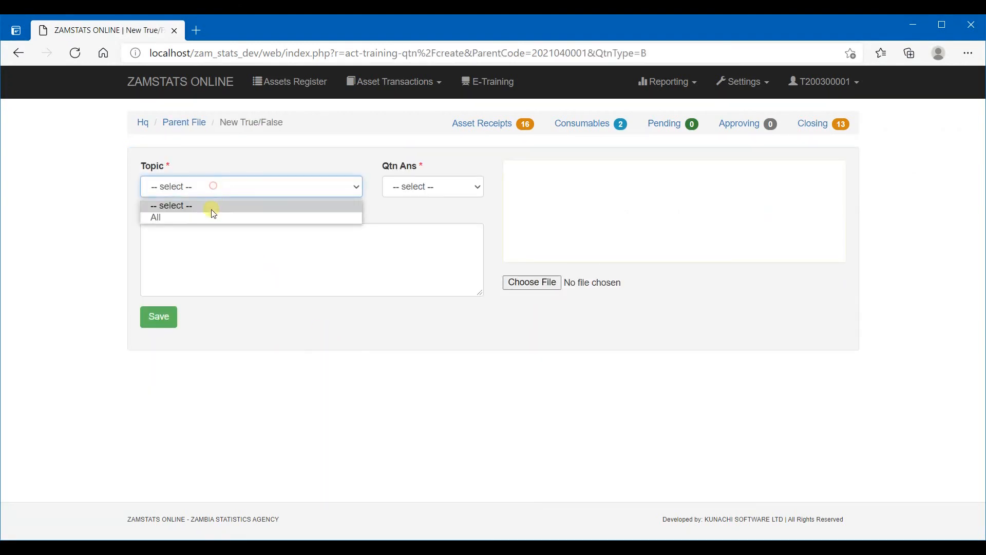
left_click(211, 216)
left_click(448, 186)
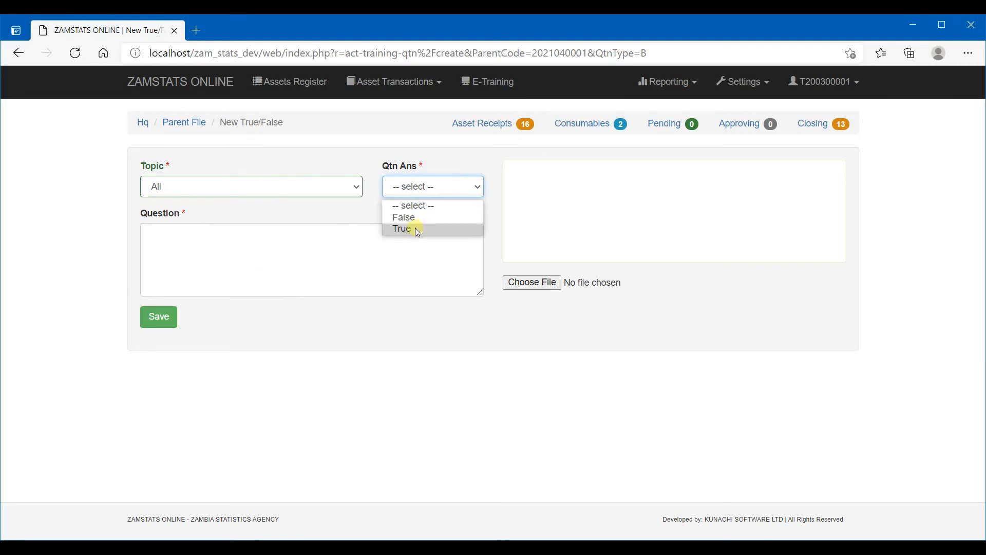
left_click(341, 272)
key("ctrl+v")
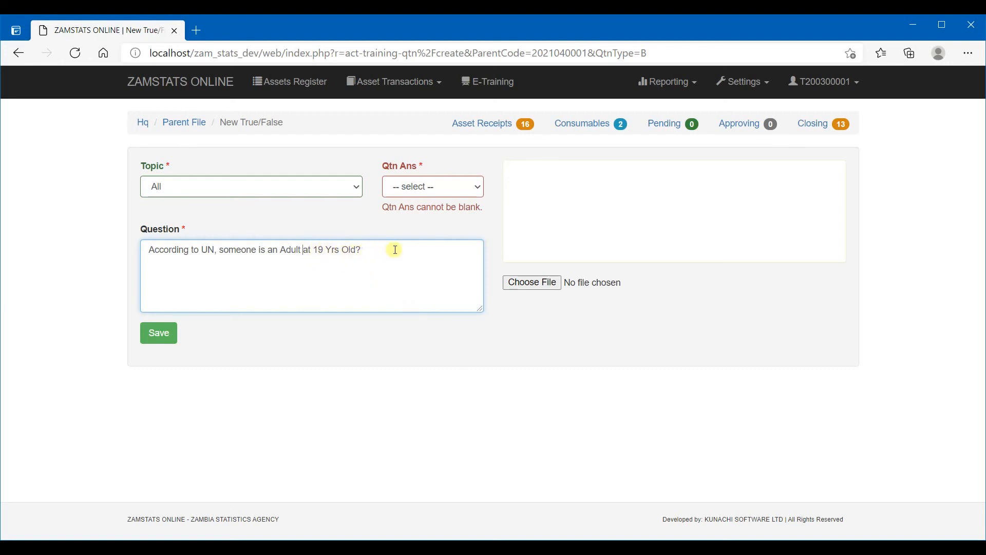
left_click(435, 195)
left_click(417, 227)
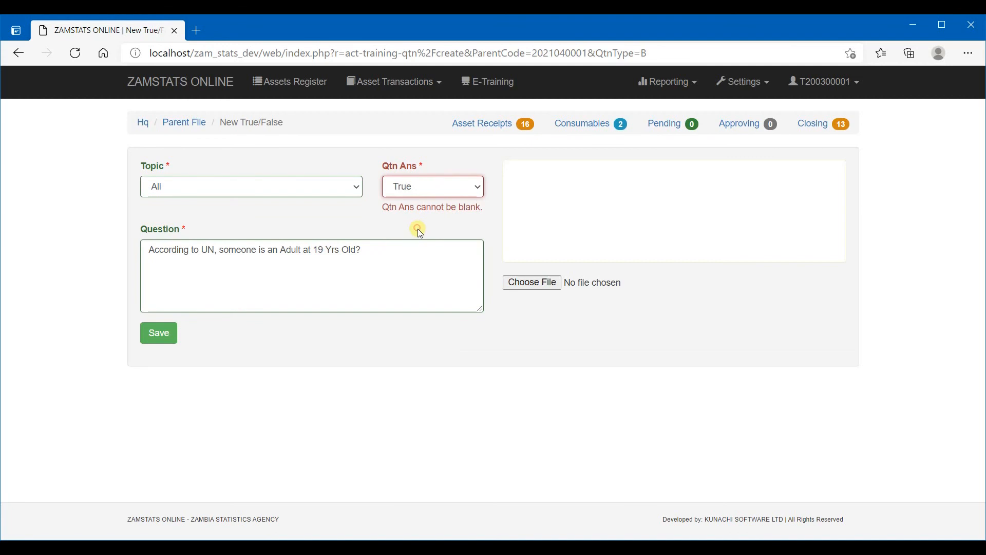
left_click(164, 320)
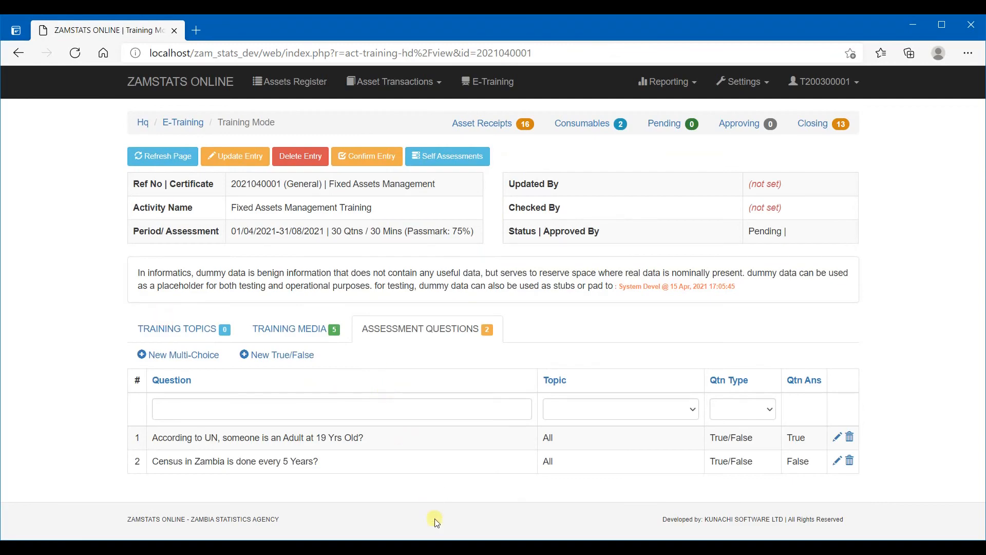
- Switch to the Joplin note and copy the question "The Black race is the most populous Race in the World?" without its answer
key("alt+Tab")
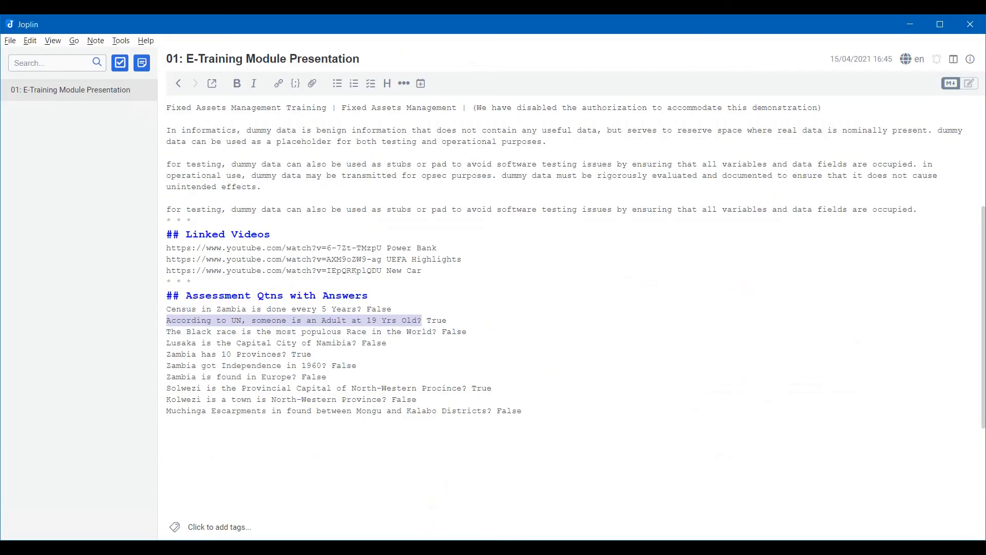
left_click(437, 329)
left_click_drag(437, 329, 168, 331)
key("ctrl+c")
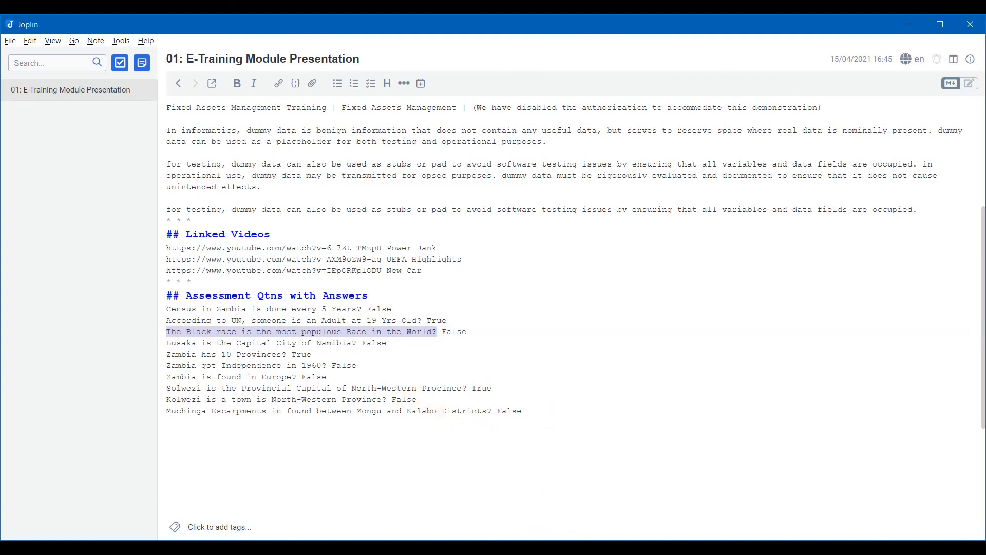
- Back in the browser, add a True/False question for topic All with answer False, pasting the copied populous-race question as plain text, and save it
key("alt+Tab")
left_click(284, 357)
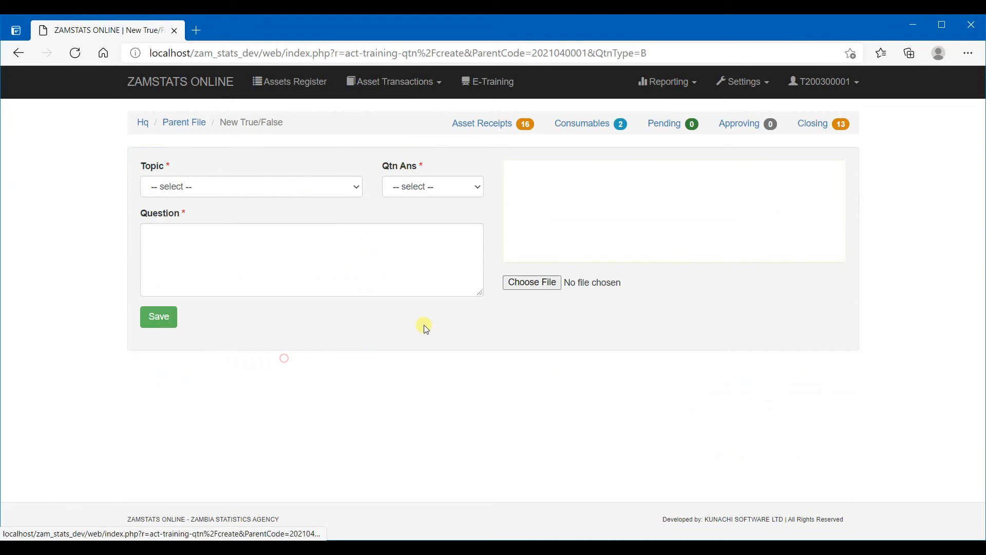
left_click(282, 185)
left_click(219, 221)
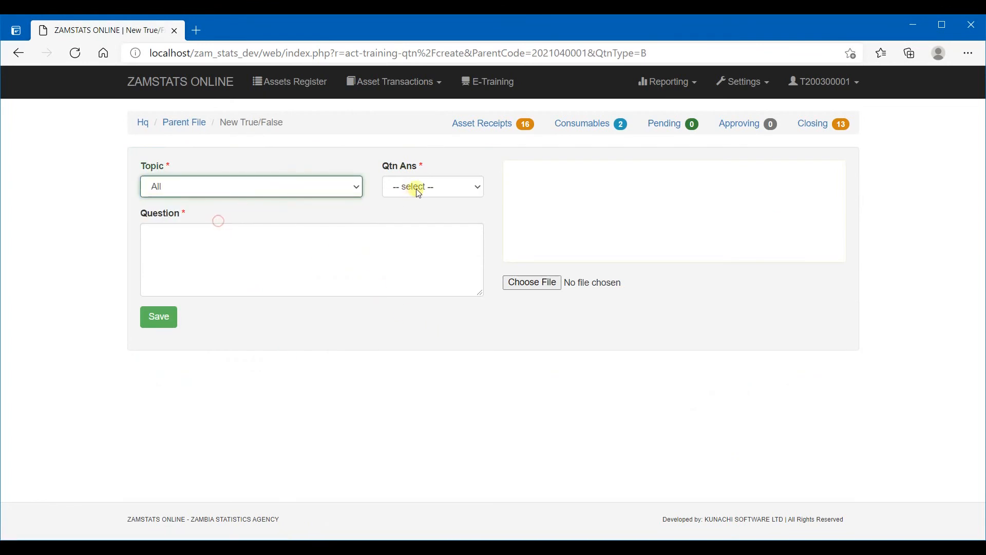
left_click(419, 193)
left_click(414, 217)
left_click(289, 240)
right_click(241, 246)
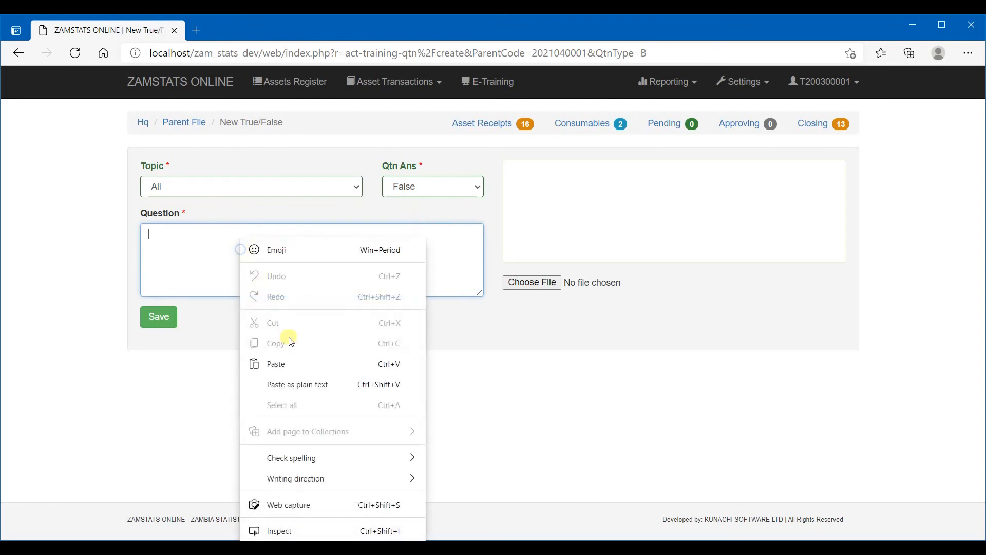
left_click(304, 382)
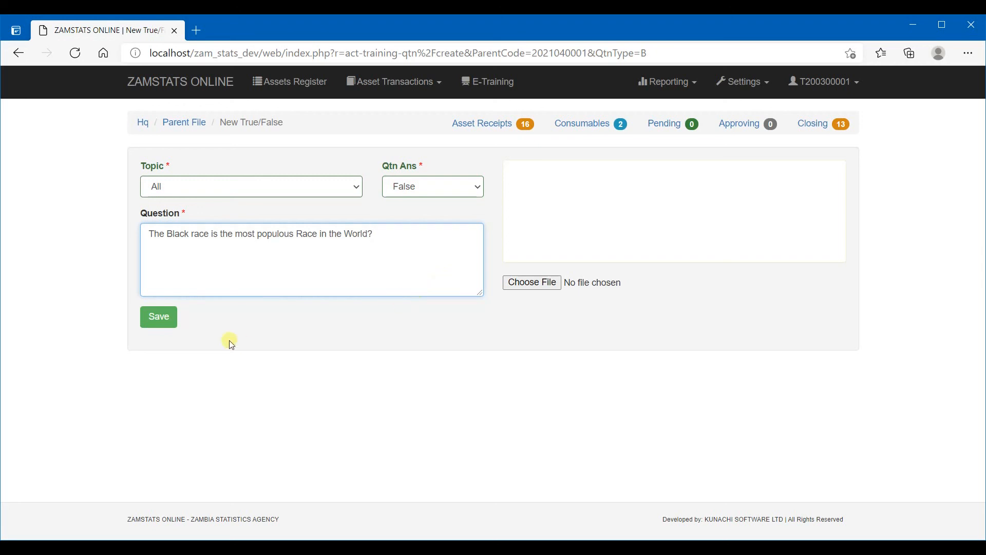
left_click(157, 317)
left_click(161, 314)
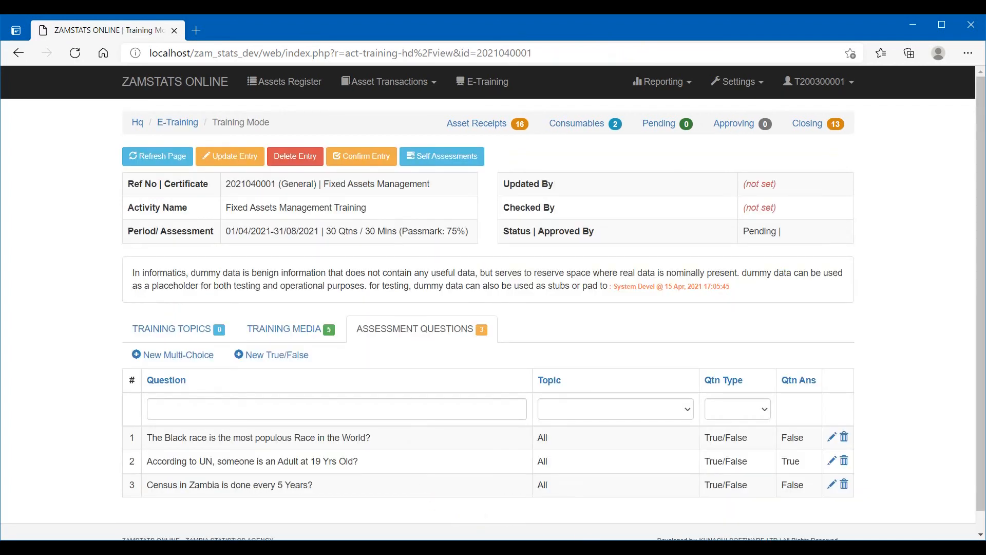
- Switch to the Joplin note and copy the question "Lusaka is the Capital City of Namibia?" without its answer
left_click(583, 536)
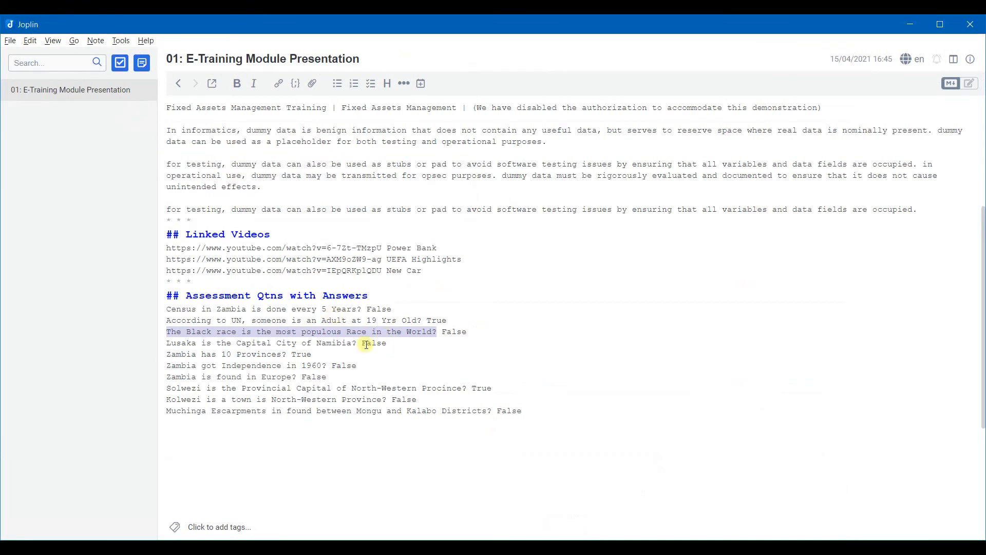
left_click_drag(356, 342, 169, 343)
key("ctrl+c")
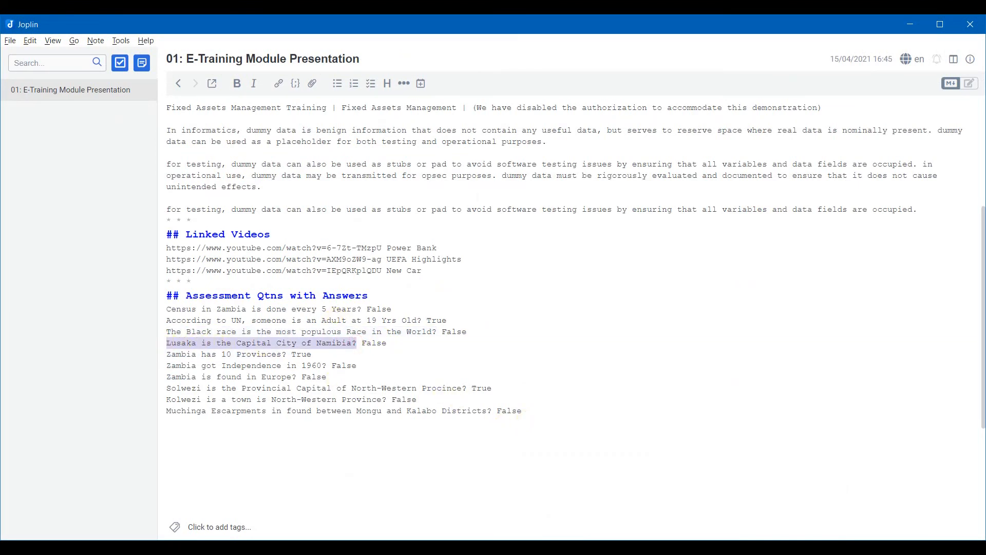
- Back in the browser, add a True/False question for topic All with answer False, pasting the copied Lusaka question as plain text, and save it
key("alt+Tab")
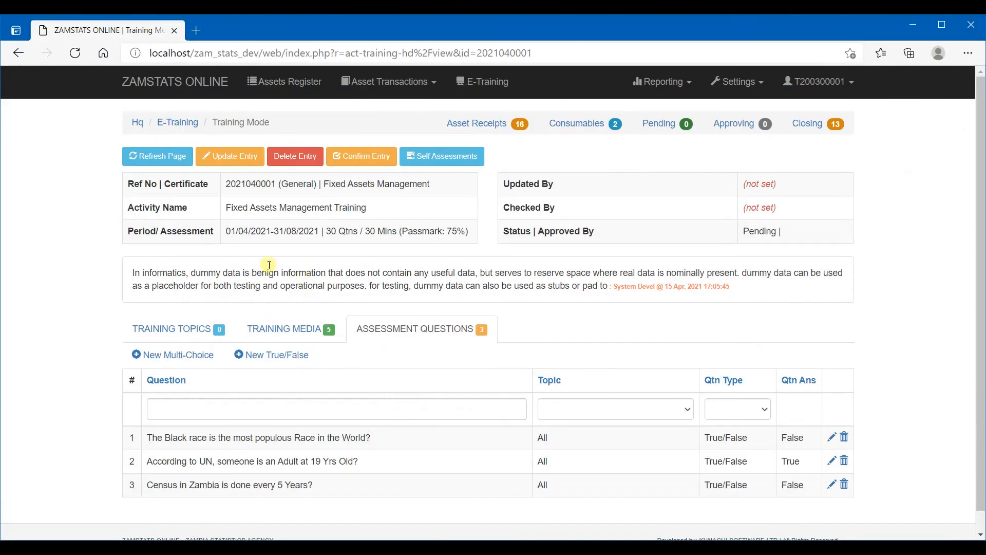
left_click(286, 360)
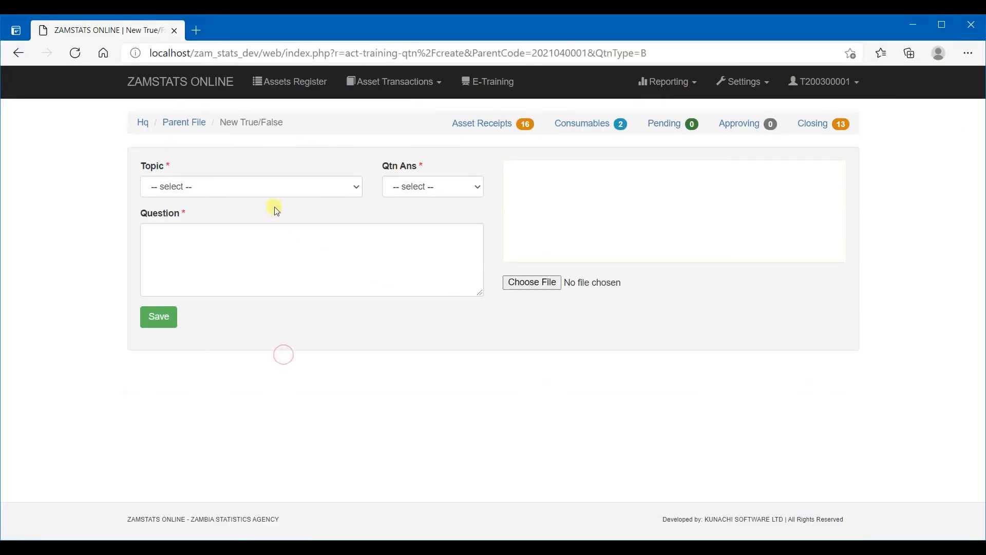
left_click(258, 188)
left_click(232, 220)
left_click(429, 192)
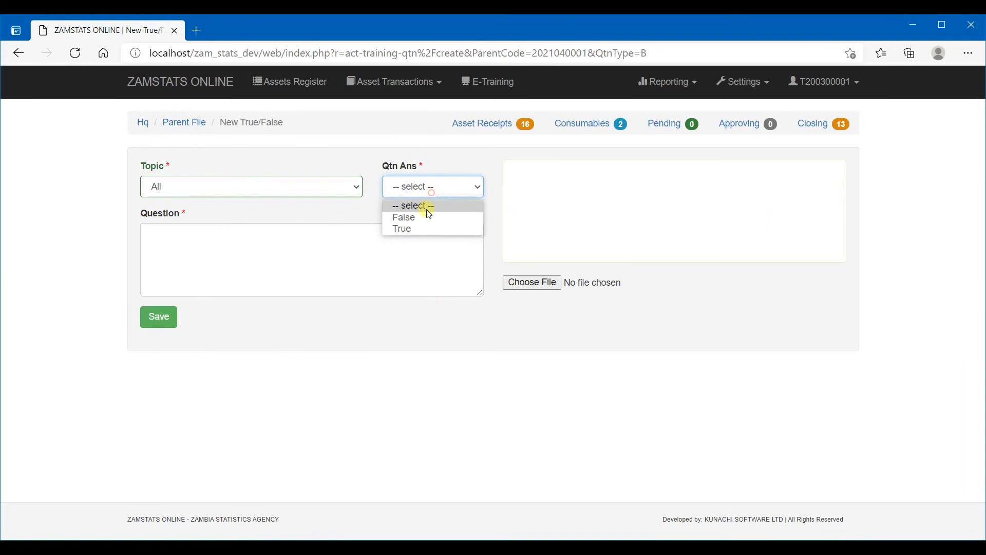
left_click(413, 220)
left_click(282, 265)
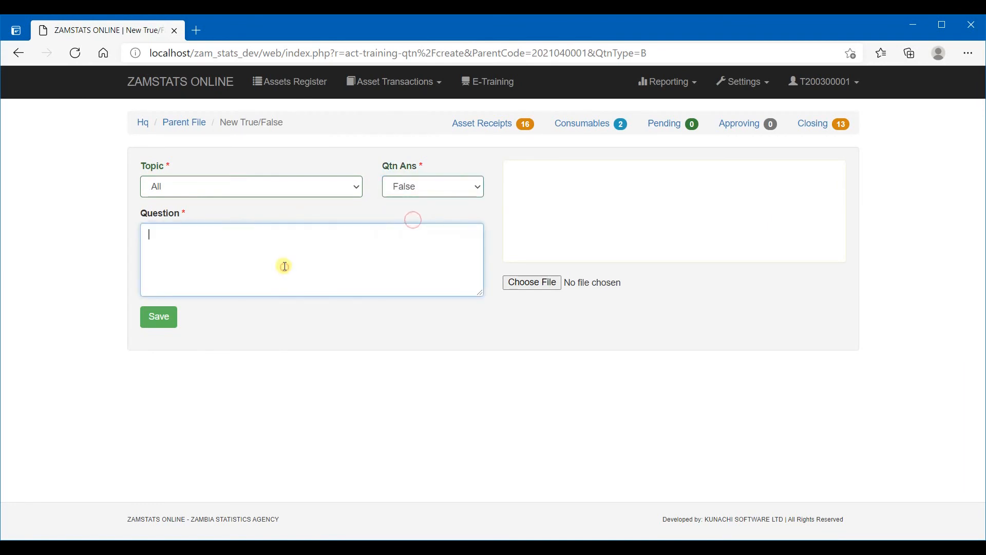
right_click(282, 265)
left_click(340, 385)
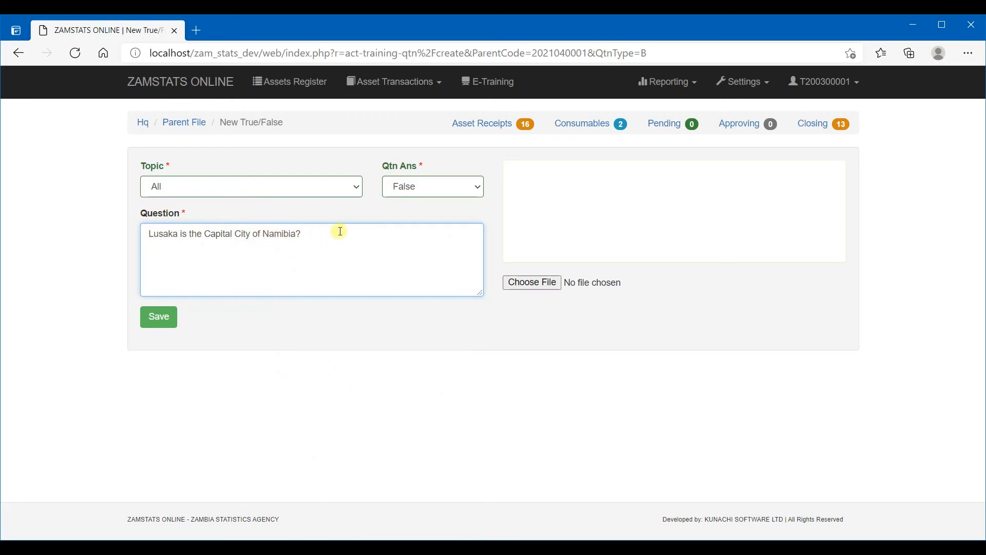
left_click(159, 317)
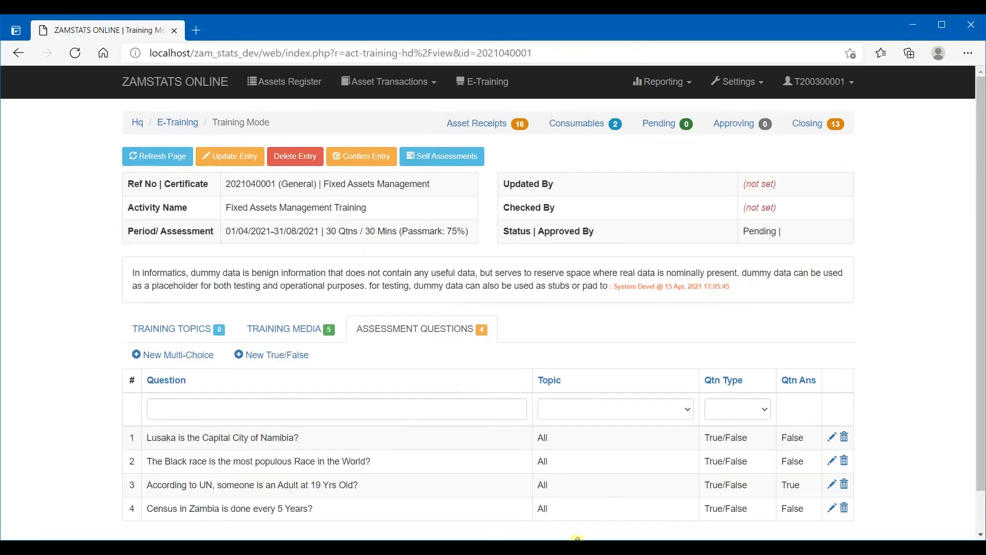
- Switch to the Joplin note and copy the question "Zambia has 10 Provinces?" without its answer
left_click(577, 538)
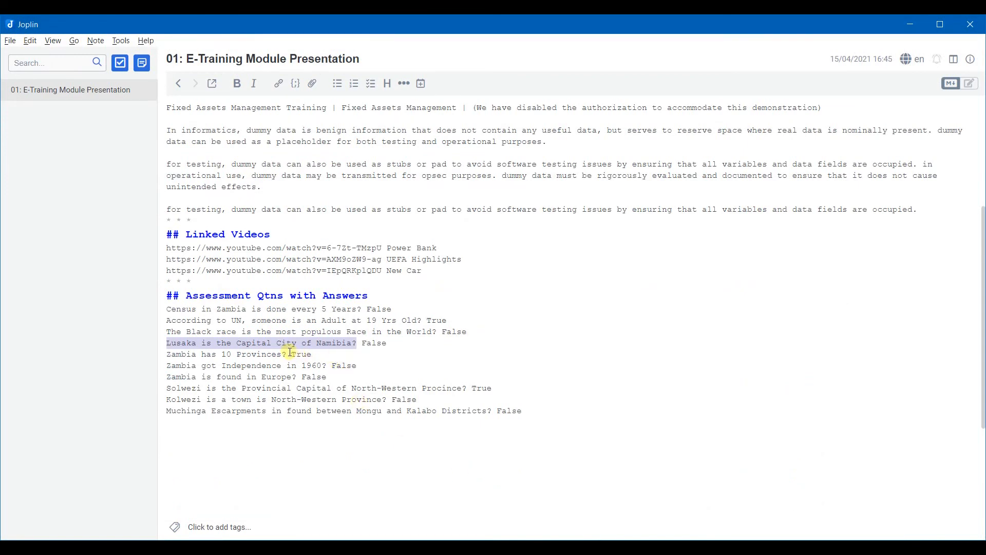
left_click_drag(288, 354, 167, 355)
key("ctrl+c")
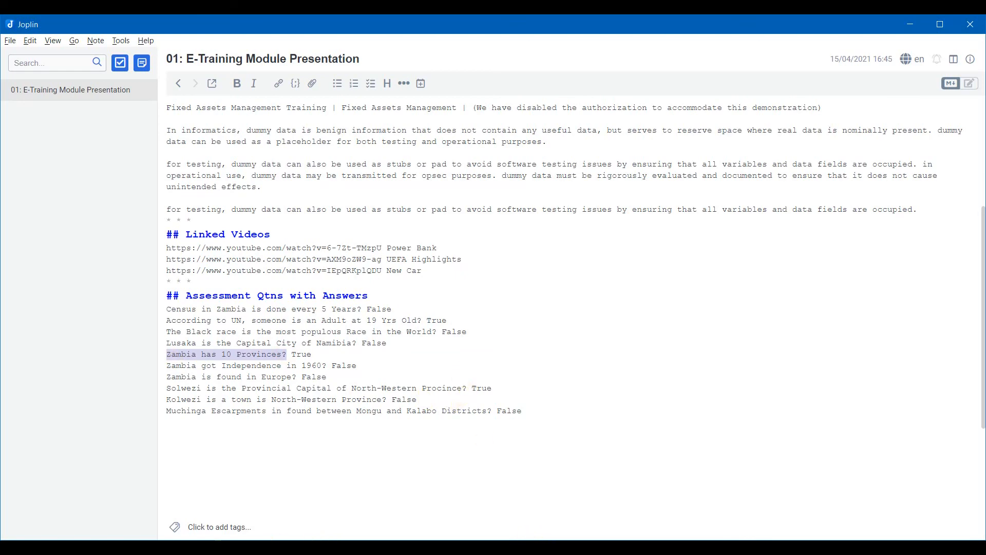
- Back in the browser, add a True/False question for topic All with answer True, pasting the copied provinces question as plain text, and save it
left_click(545, 538)
scroll(337, 359, "down", 1)
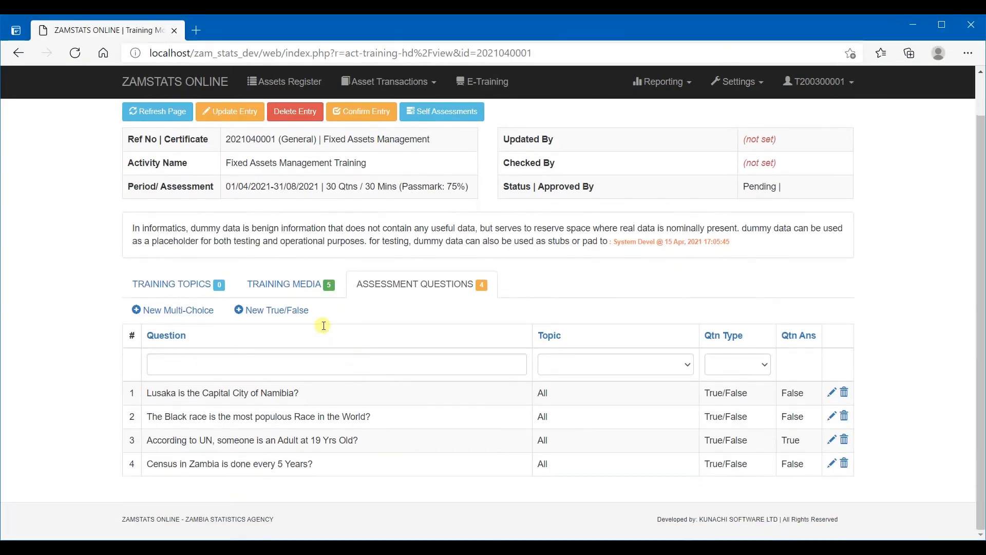
left_click(277, 310)
left_click(199, 185)
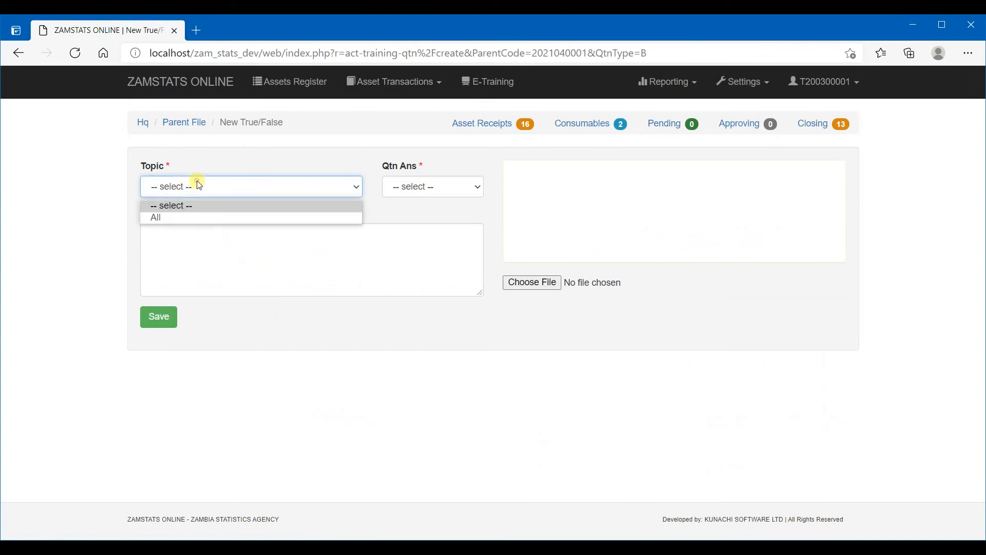
left_click(194, 216)
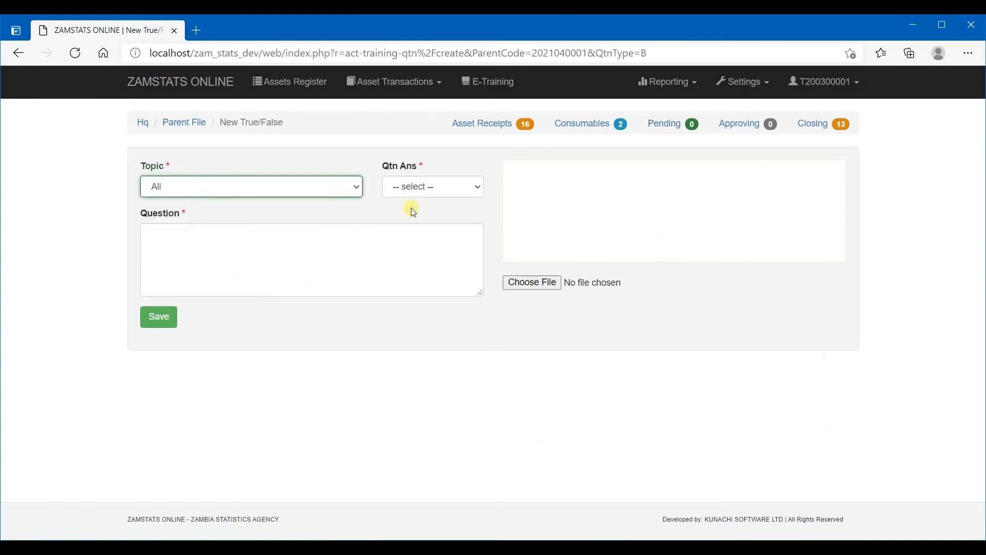
left_click(419, 188)
left_click(403, 228)
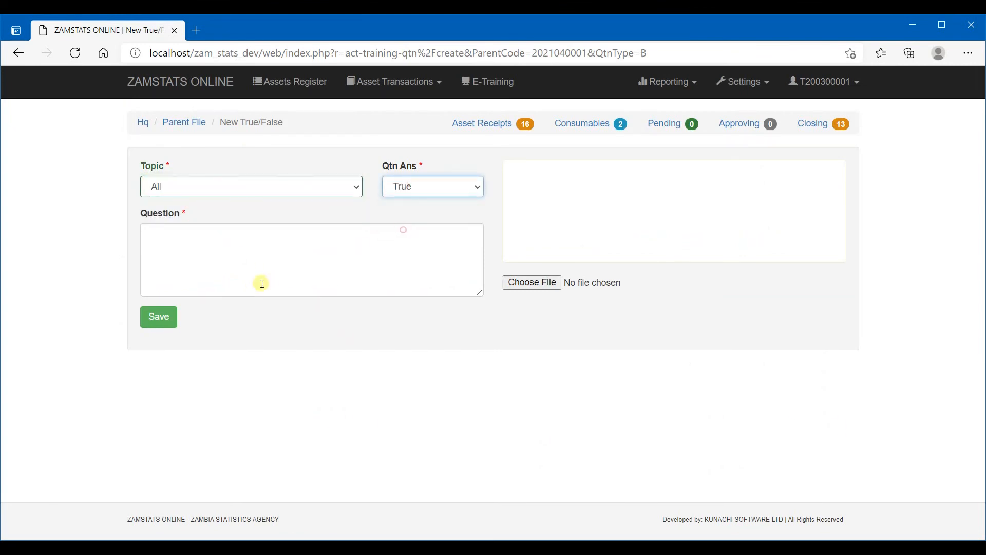
right_click(254, 284)
left_click(291, 385)
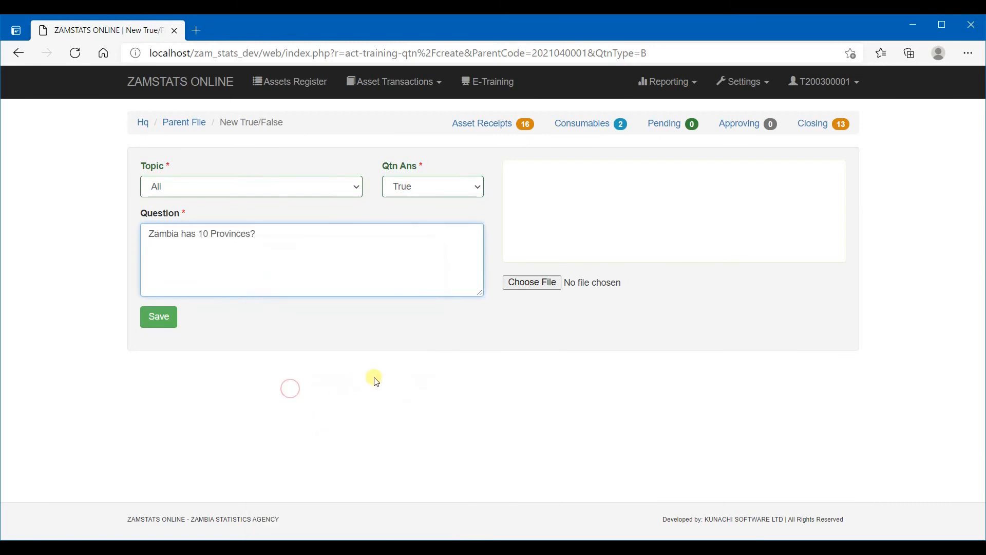
left_click(160, 319)
- Switch to the Joplin note and copy the question "Zambia got Independence in 1960?" without its answer
key("alt+Tab")
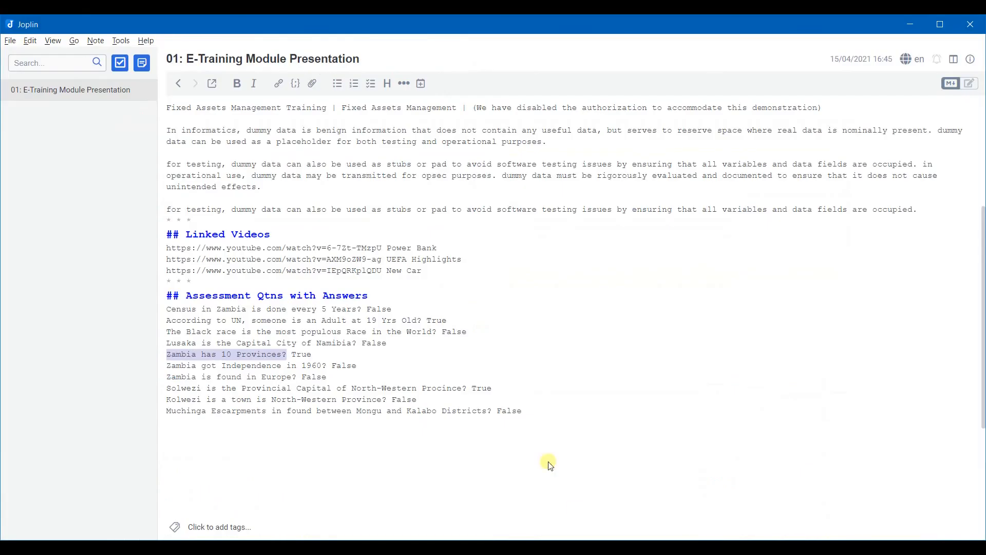
left_click_drag(327, 365, 170, 368)
key("ctrl+c")
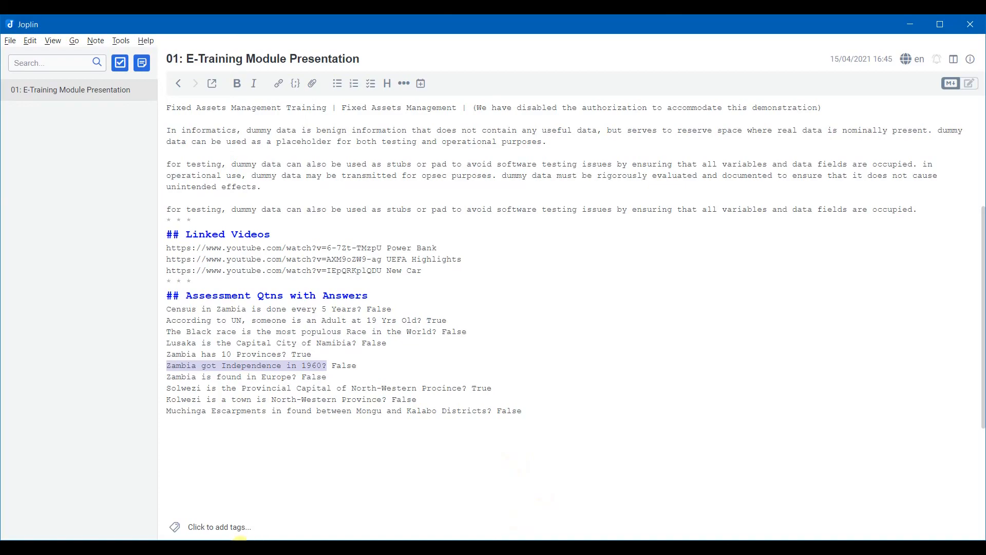
- Back in the browser, add a True/False question for topic All with answer False, pasting the copied independence question as plain text, and save it
left_click(175, 551)
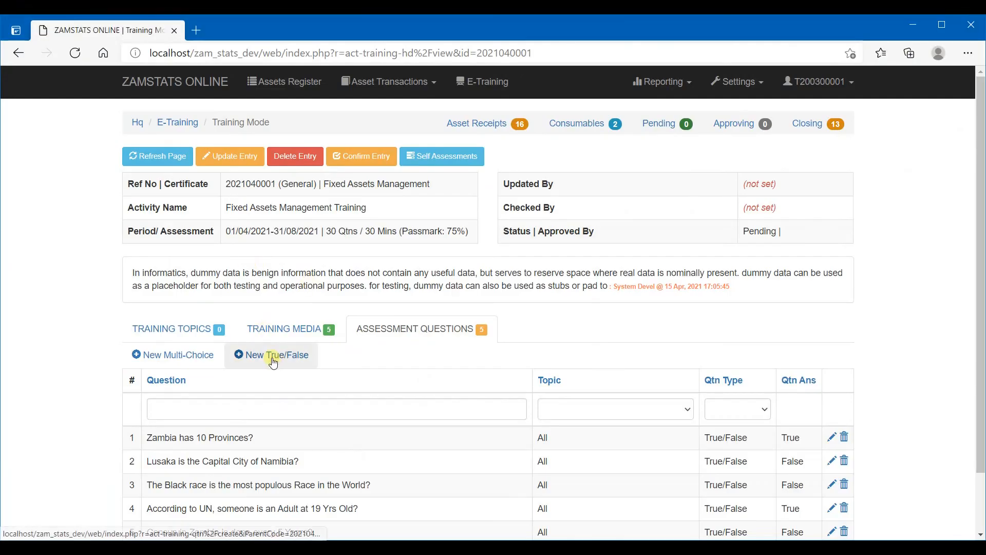
left_click(272, 357)
left_click(229, 187)
left_click(229, 217)
left_click(414, 187)
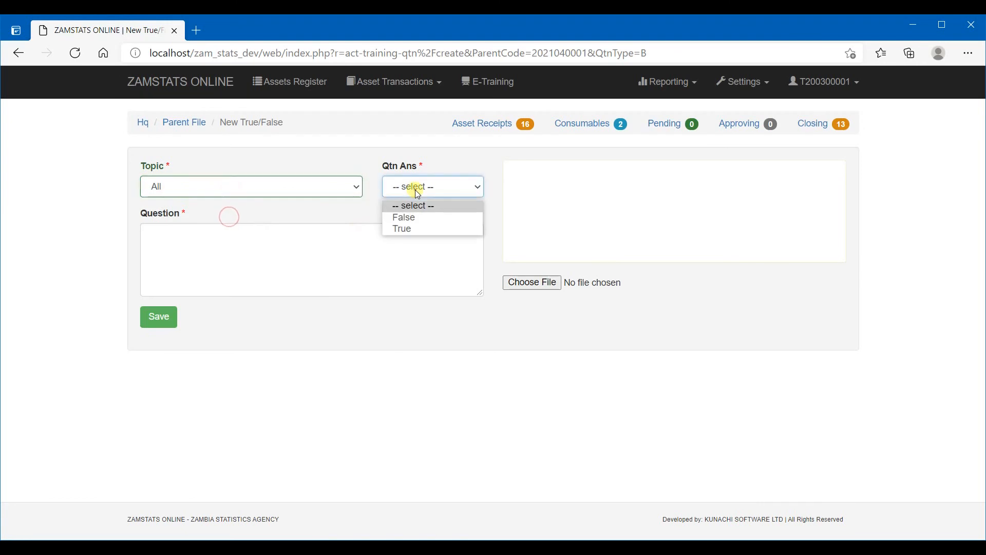
left_click(417, 218)
left_click(264, 264)
right_click(266, 264)
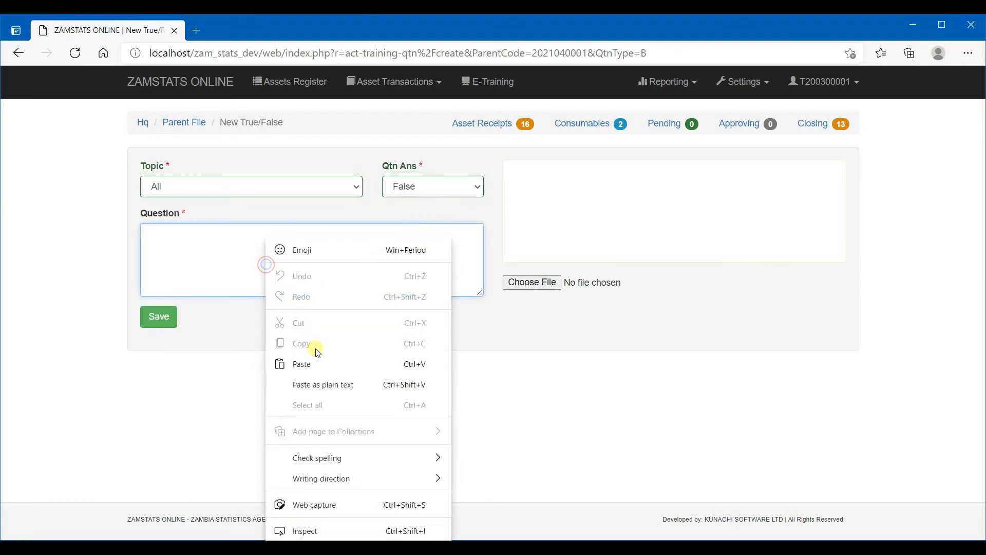
left_click(331, 385)
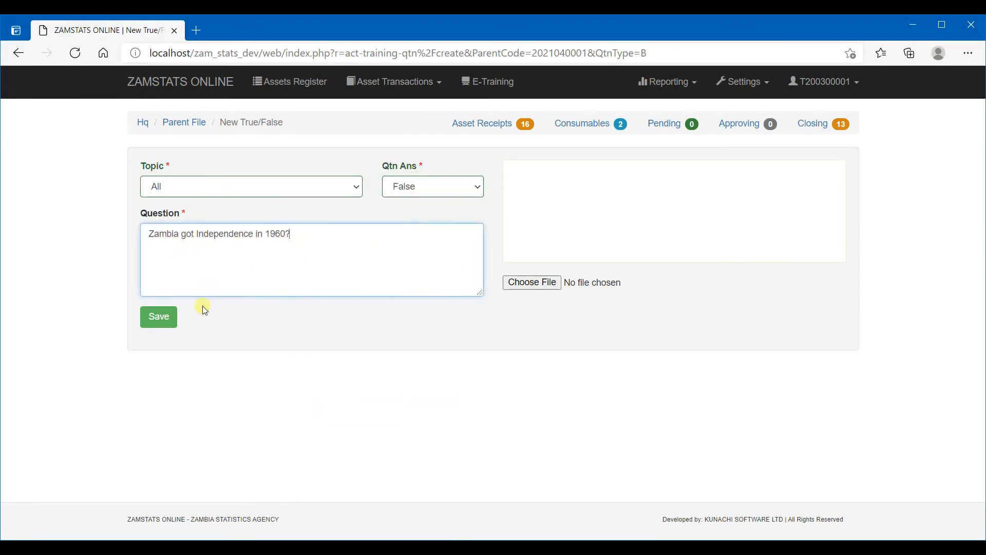
left_click(164, 323)
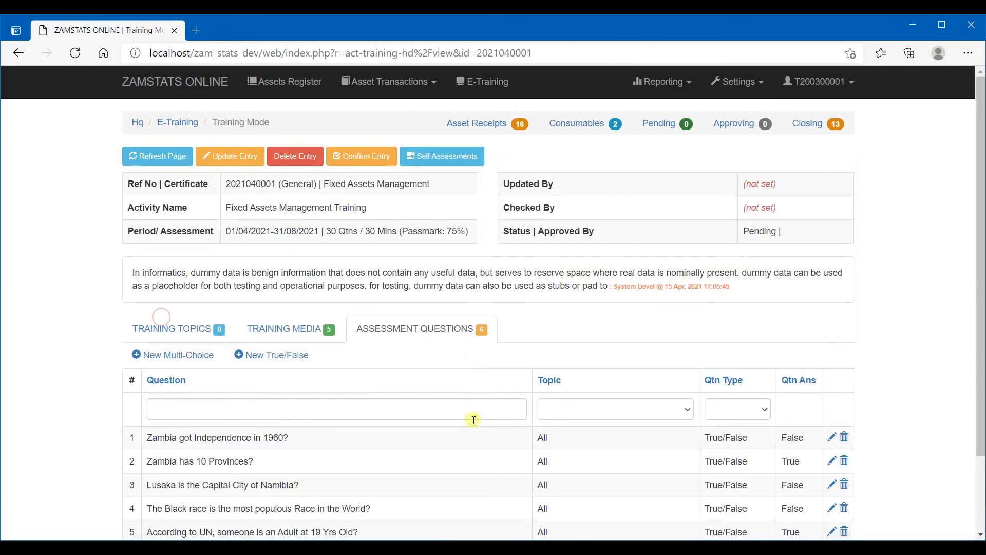
- Switch to the Joplin note and copy the question "Zambia is found in Europe?" without its answer
key("alt+Tab")
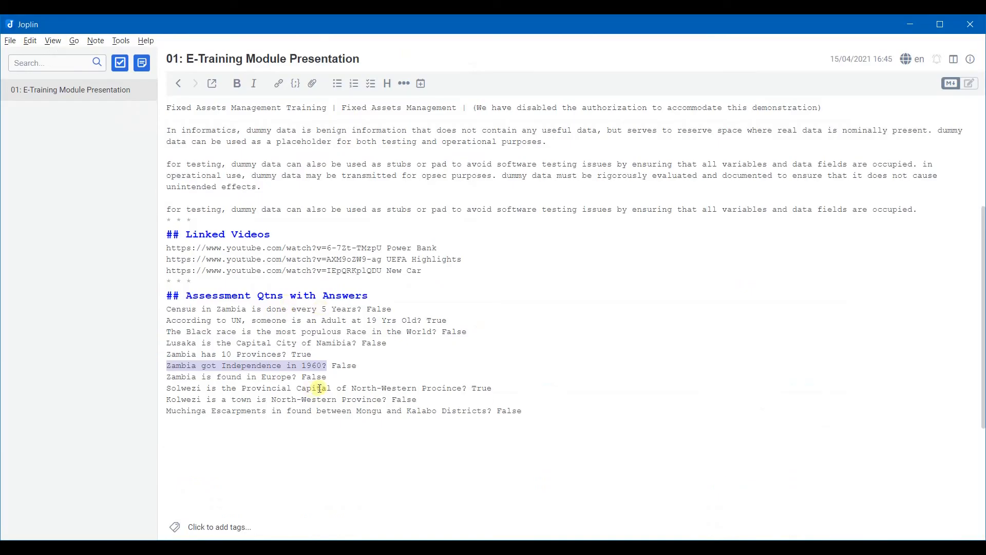
left_click_drag(297, 374, 159, 373)
key("ctrl+c")
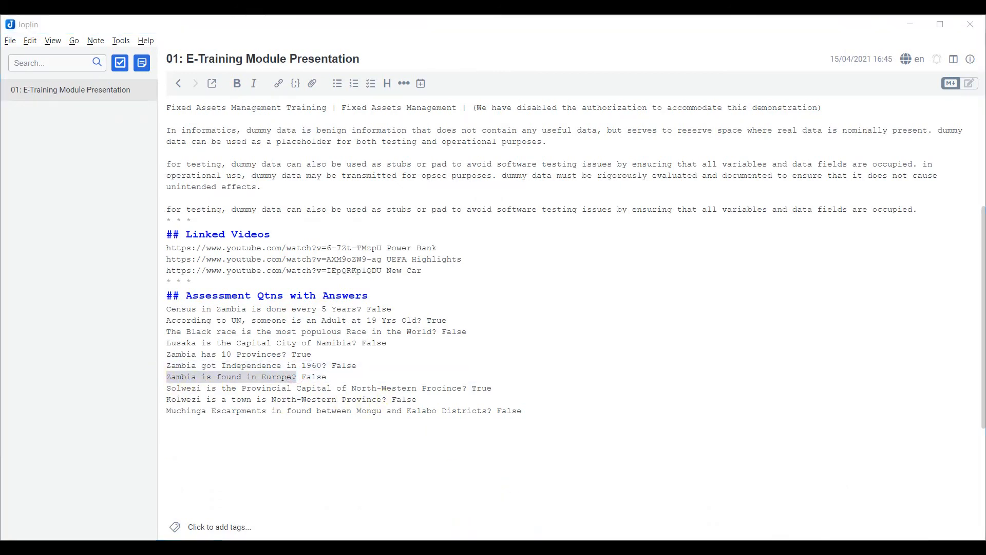
- Back in the browser, add a True/False question for topic All with answer False, pasting the copied Europe question as plain text, and save it
key("alt+Tab")
left_click(285, 354)
left_click(242, 187)
left_click(226, 217)
left_click(246, 250)
right_click(239, 242)
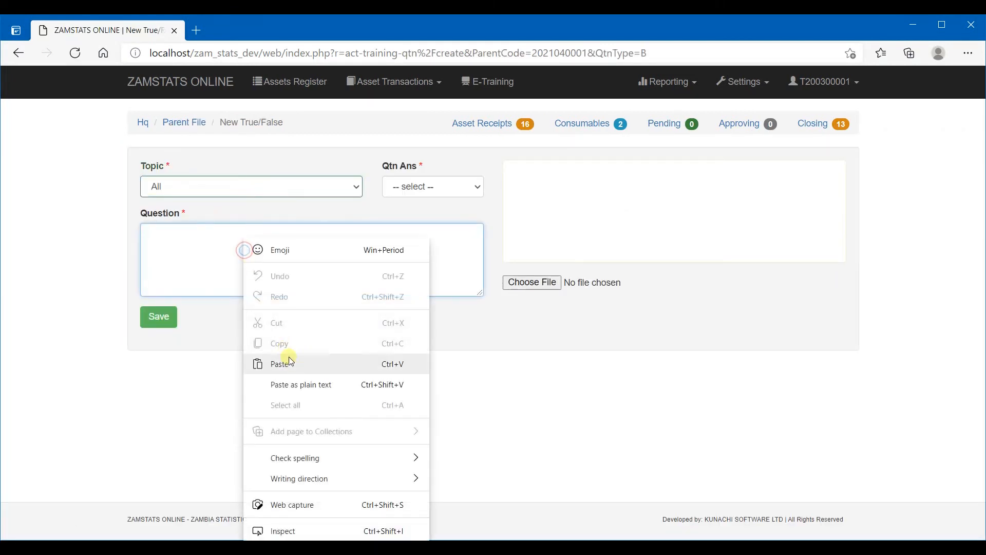
left_click(305, 383)
left_click(448, 193)
left_click(418, 216)
left_click(167, 321)
- Switch to the Joplin note and copy the question "Solwezi is the Provincial Capital of North-Western Procince?" without its answer
left_click(567, 547)
left_click_drag(465, 389, 166, 386)
key("ctrl+c")
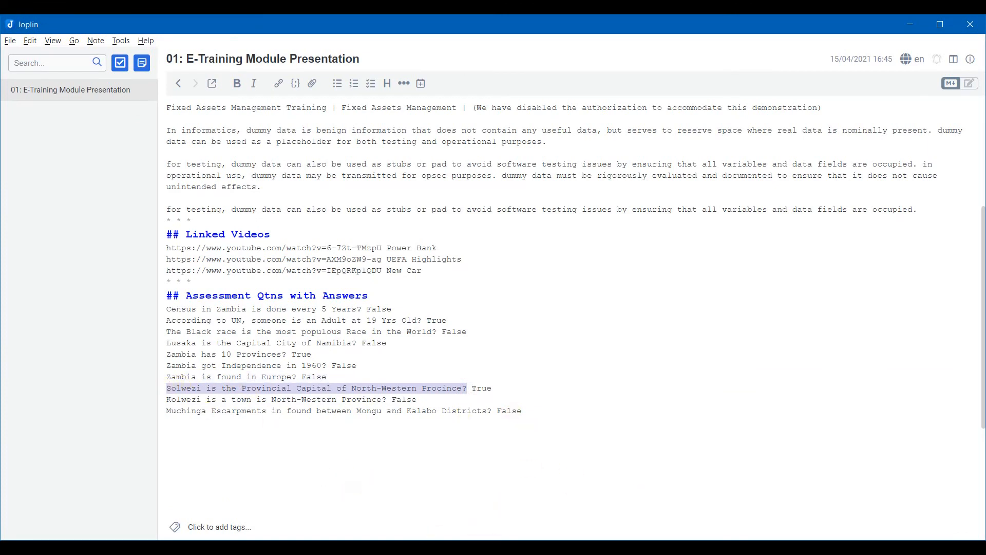
- Back in the browser, start a new True/False question for topic All and paste the copied Solwezi question as plain text
key("alt+Tab")
left_click(280, 352)
left_click(233, 188)
left_click(227, 225)
left_click(246, 186)
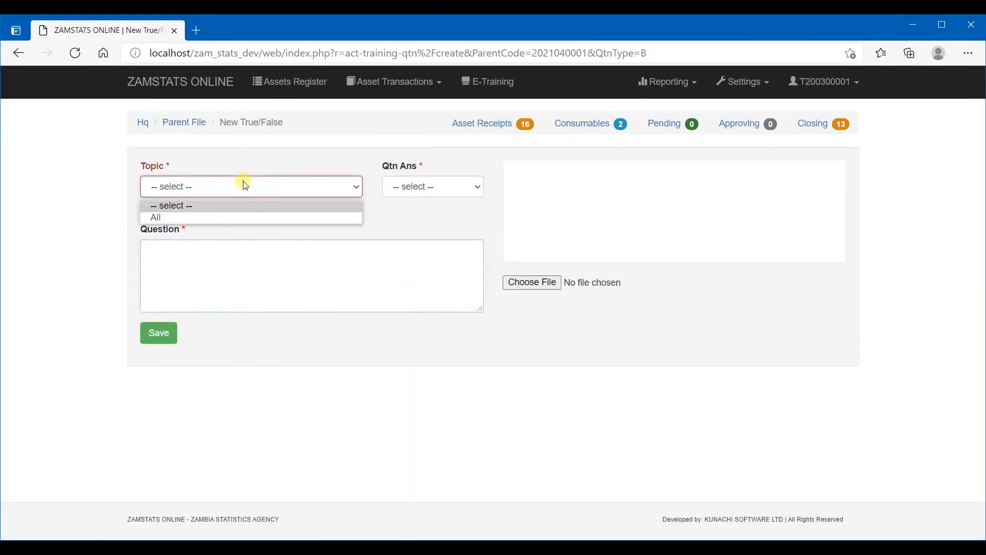
left_click(223, 216)
left_click(260, 275)
right_click(262, 275)
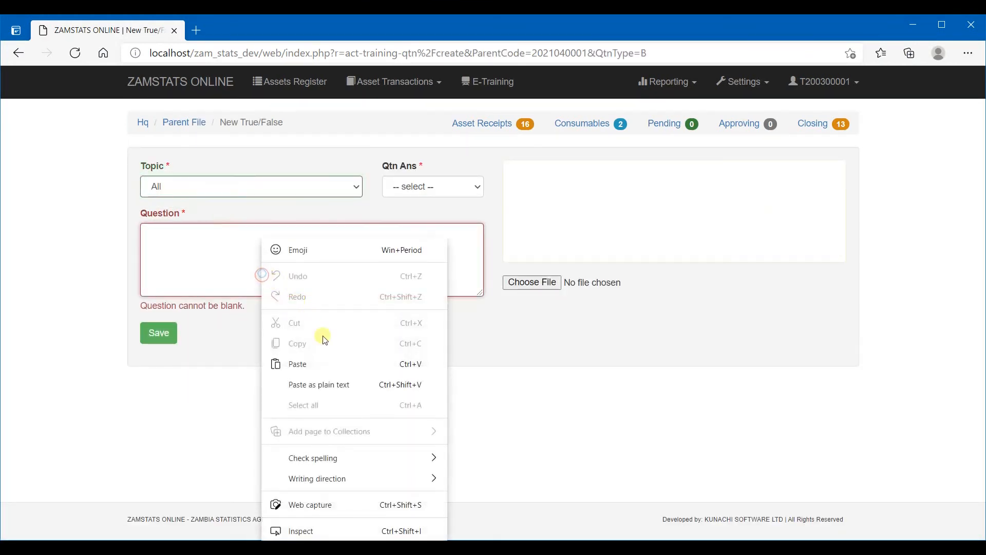
left_click(327, 384)
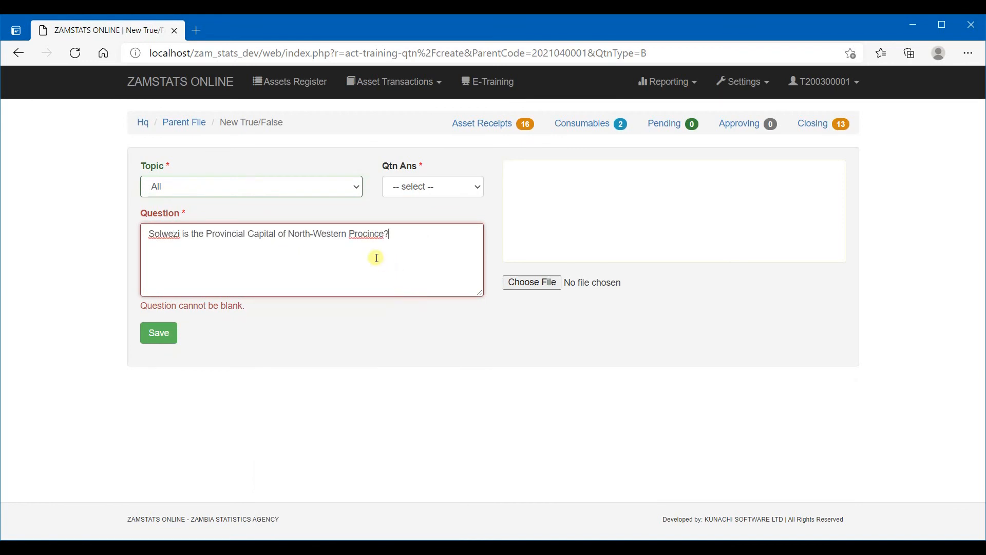
- Correct "Procince" to "Province" in the Solwezi question, set its answer to True and save it
left_click(366, 233)
key("BackSpace")
type("v")
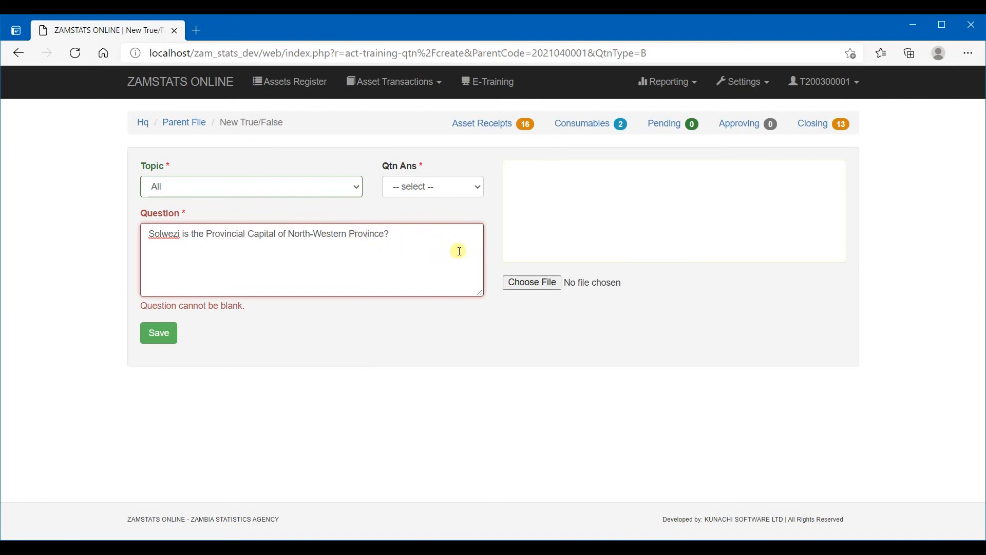
left_click(421, 234)
left_click(443, 188)
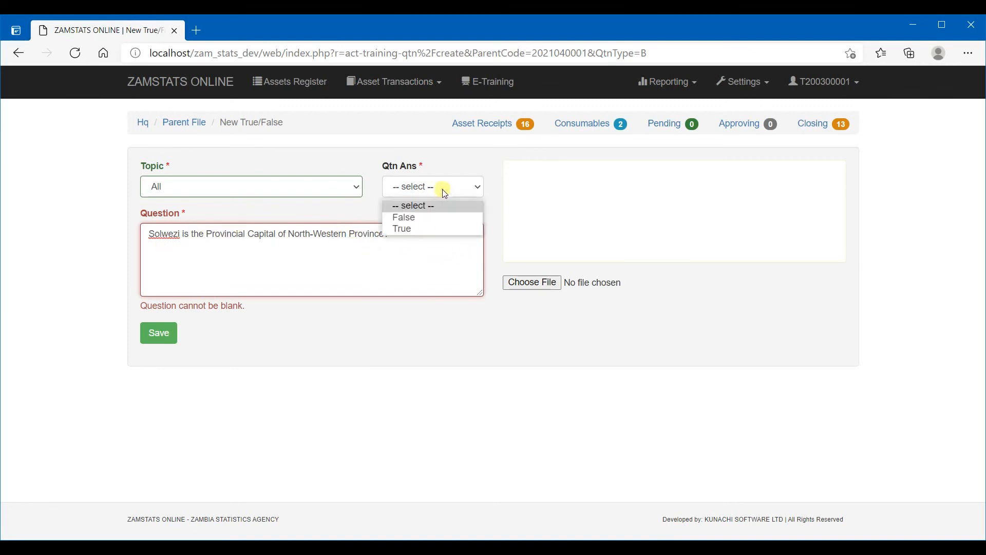
left_click(419, 227)
left_click(174, 323)
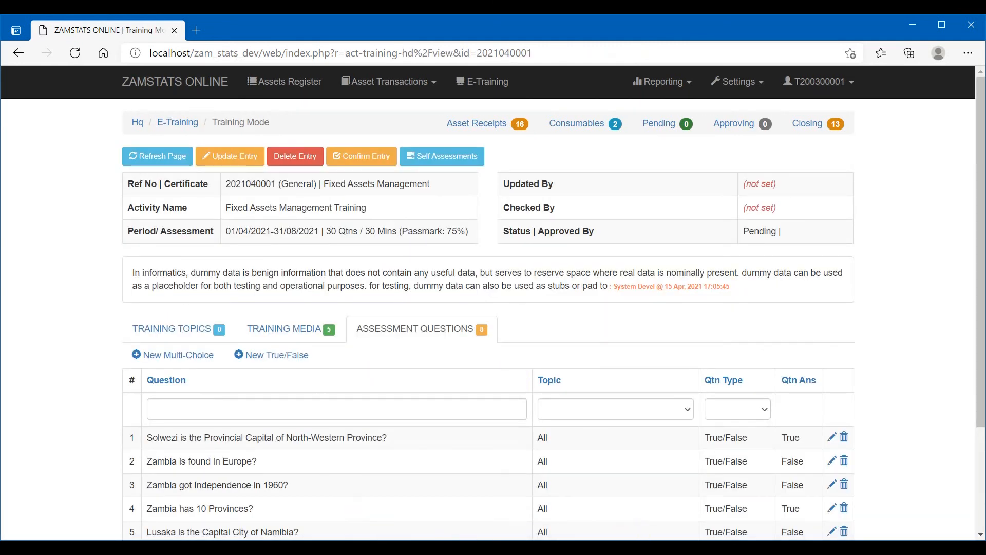
- Switch to the Joplin note and copy the question "Kolwezi is a town is North-Western Province?" without its answer
key("alt+Tab")
left_click_drag(387, 400, 168, 401)
key("ctrl+c")
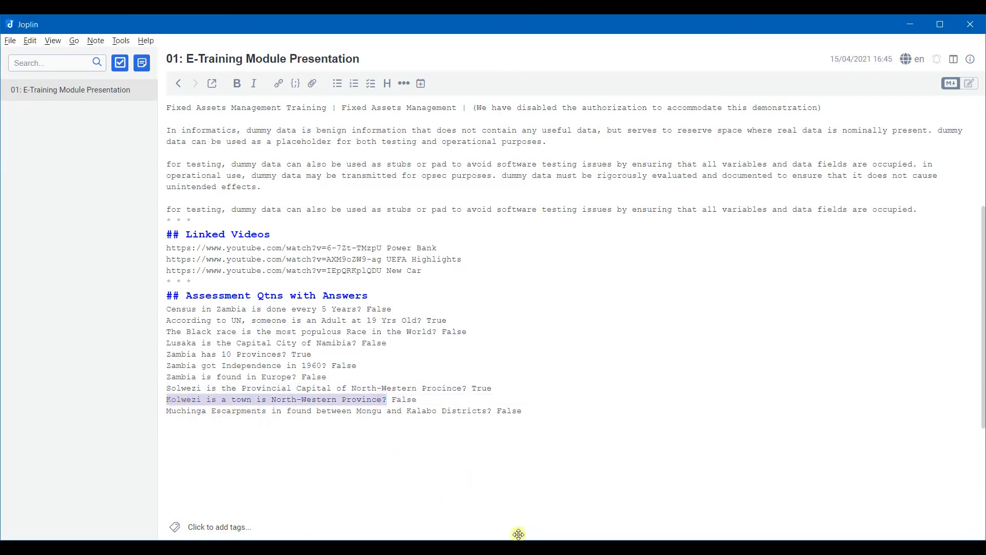
- Back in the browser, add a True/False question for topic All with answer False, pasting the copied Kolwezi question as plain text, and save it
left_click(494, 548)
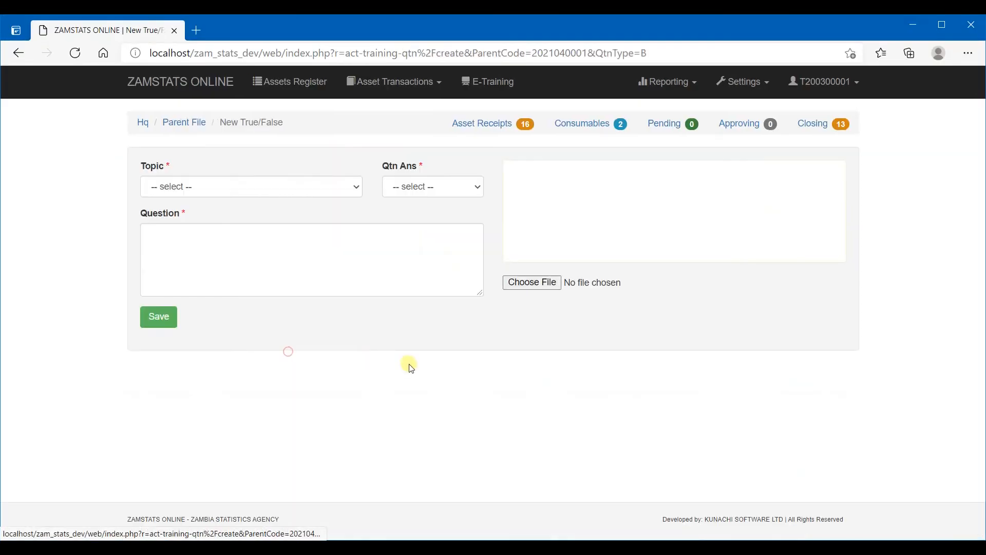
left_click(260, 188)
left_click(204, 220)
left_click(425, 187)
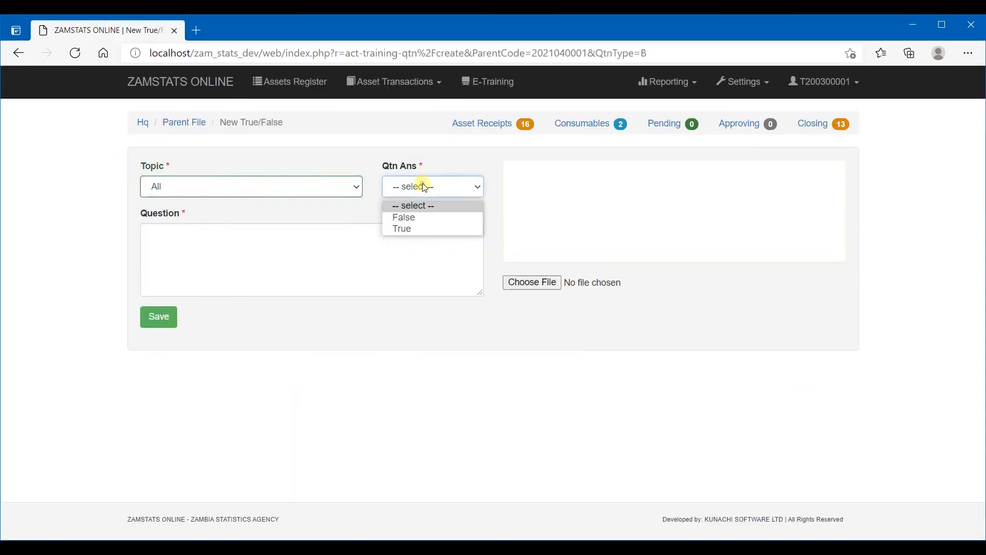
left_click(412, 216)
left_click(287, 263)
right_click(286, 263)
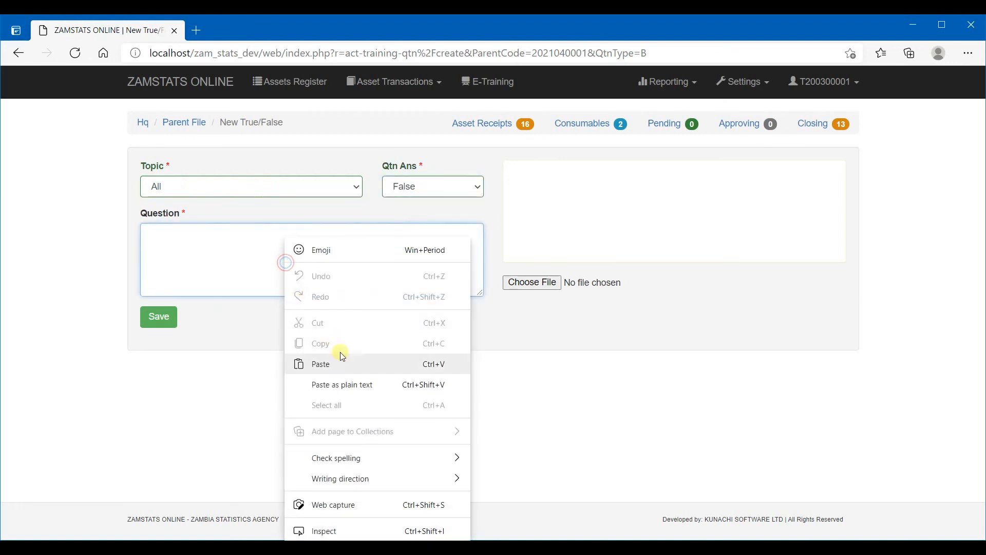
left_click(346, 384)
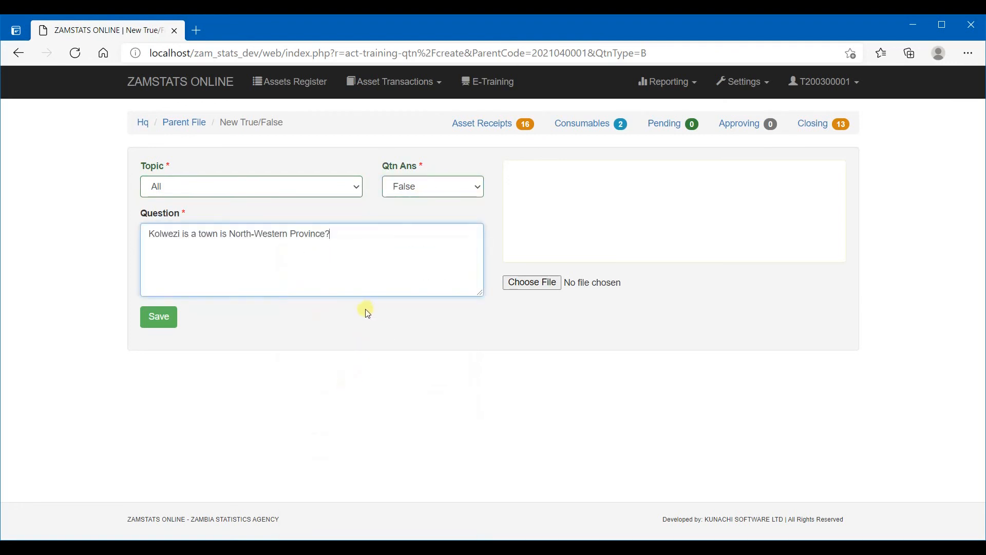
left_click(158, 318)
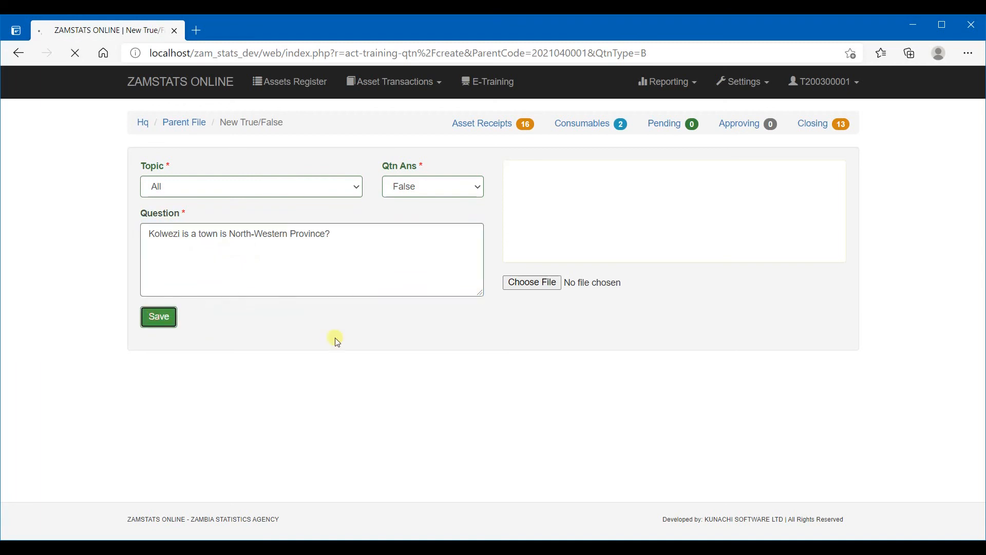
- Switch to the Joplin note and copy the question "Muchinga Escarpments in found between Mongu and Kalabo Districts?" without its answer
key("alt+Tab")
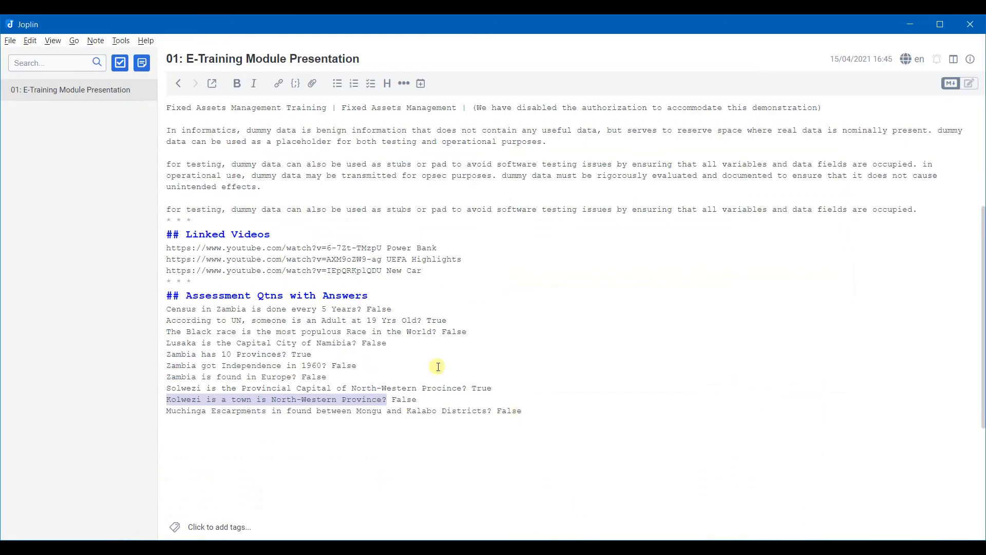
left_click_drag(493, 410, 167, 411)
key("ctrl+c")
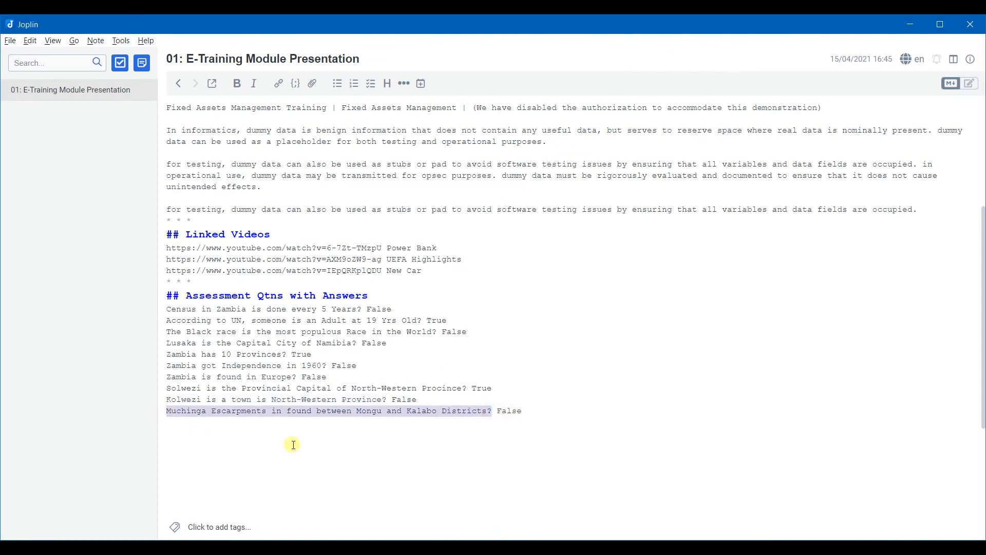
- Back in the browser, add a True/False question for topic All with answer False, pasting the copied Muchinga question as plain text, and save it
key("alt+Tab")
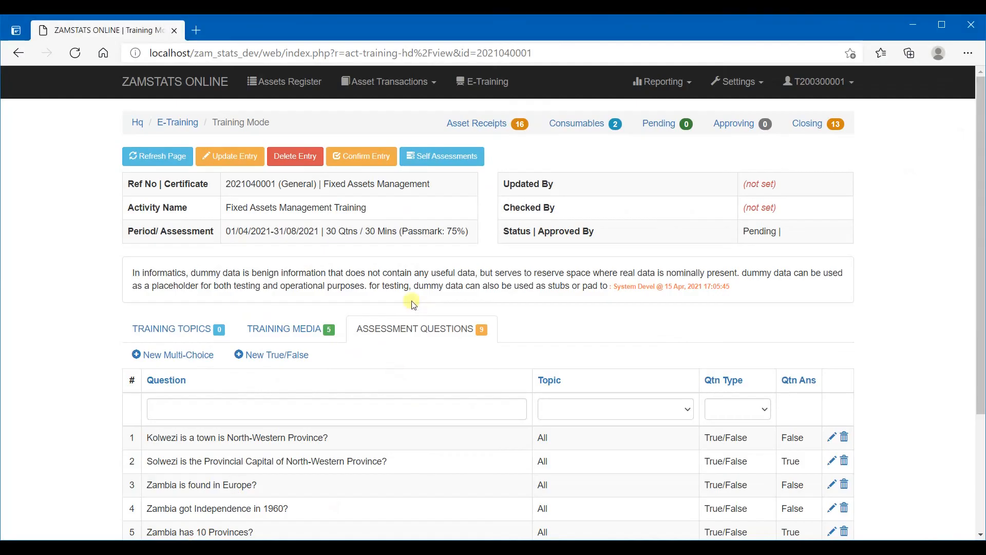
left_click(291, 355)
right_click(287, 246)
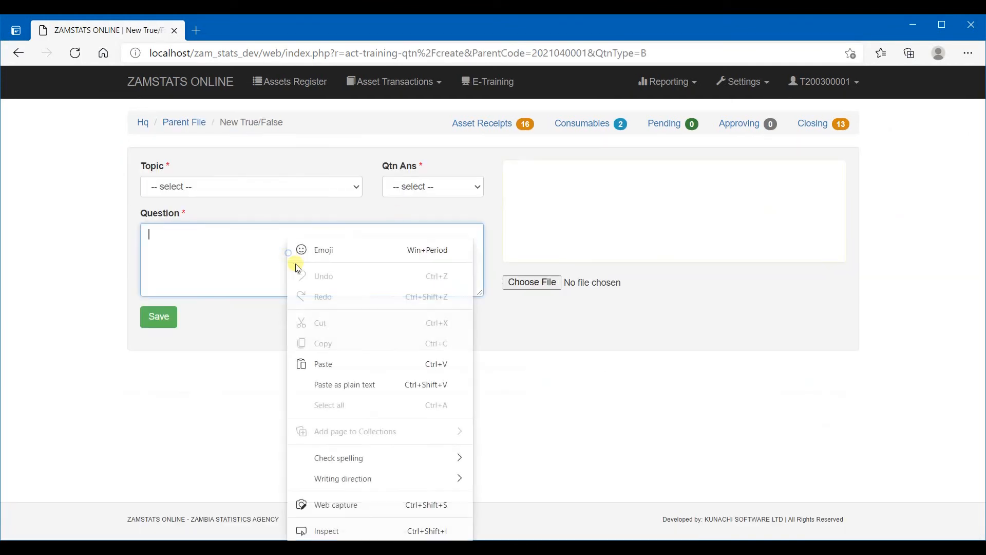
left_click(341, 381)
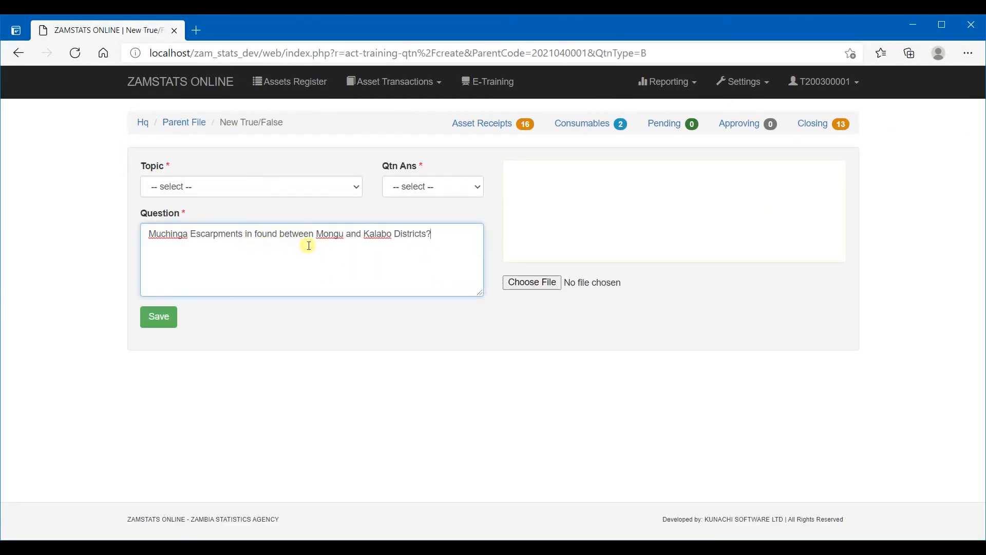
left_click(441, 188)
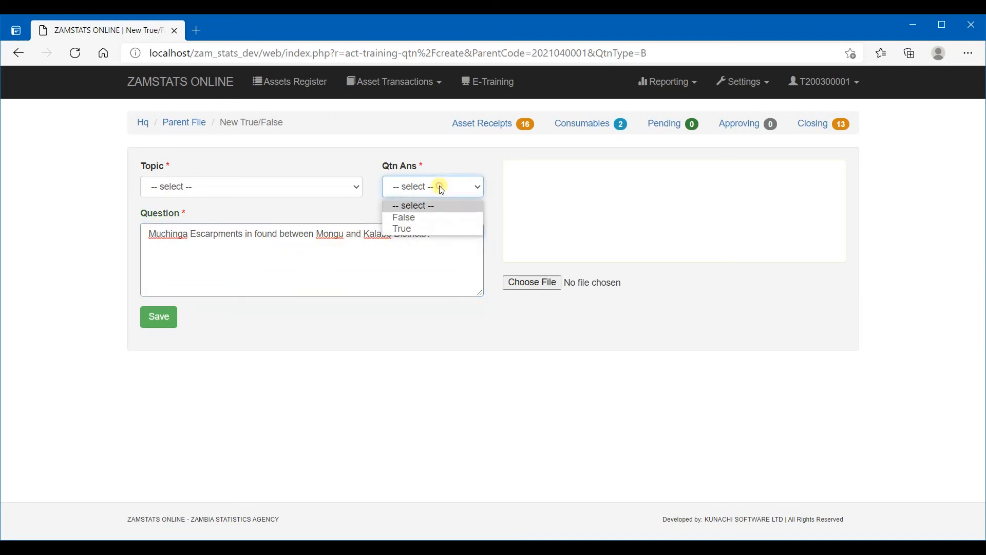
left_click(422, 214)
left_click(301, 188)
left_click(226, 219)
left_click(319, 273)
left_click(446, 234)
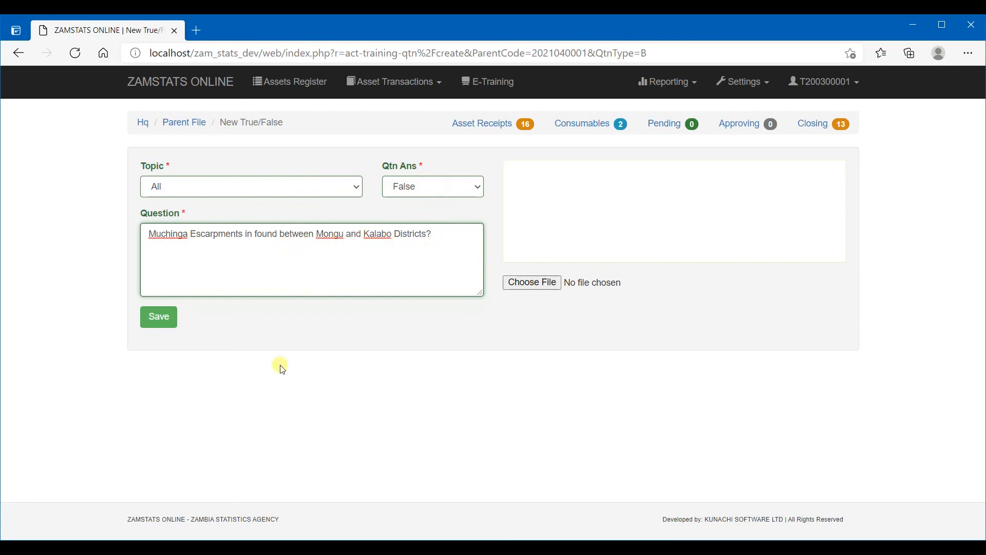
left_click(159, 316)
- Review the training entry's list of assessment questions and its list of training media
scroll(390, 301, "down", 2)
scroll(402, 364, "up", 1)
scroll(392, 310, "down", 3)
scroll(395, 313, "up", 4)
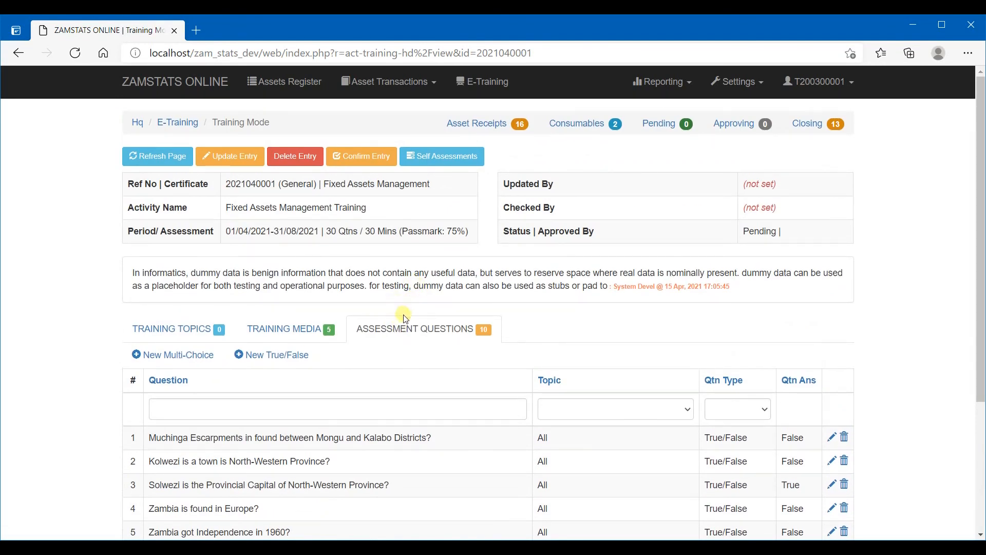
scroll(405, 316, "down", 3)
left_click(310, 189)
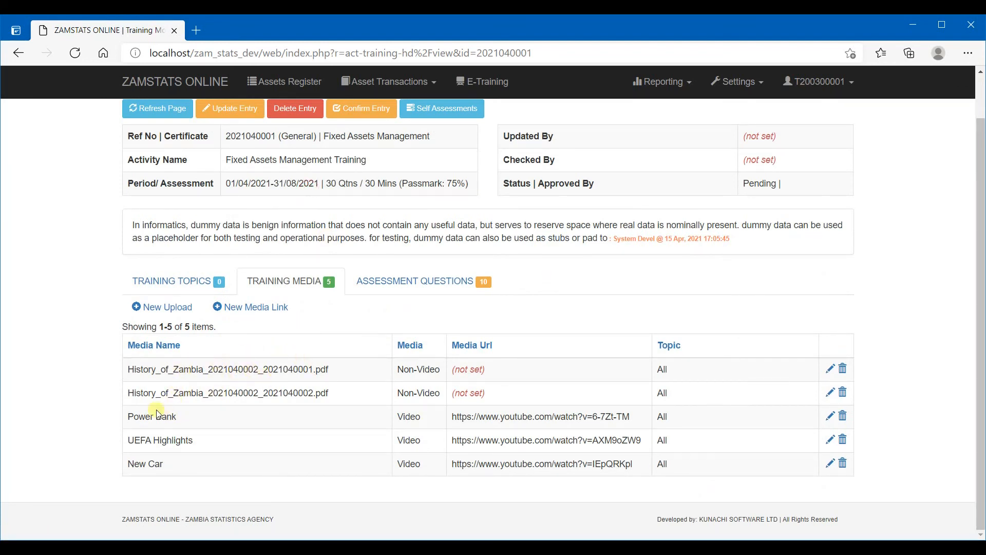
scroll(216, 429, "up", 1)
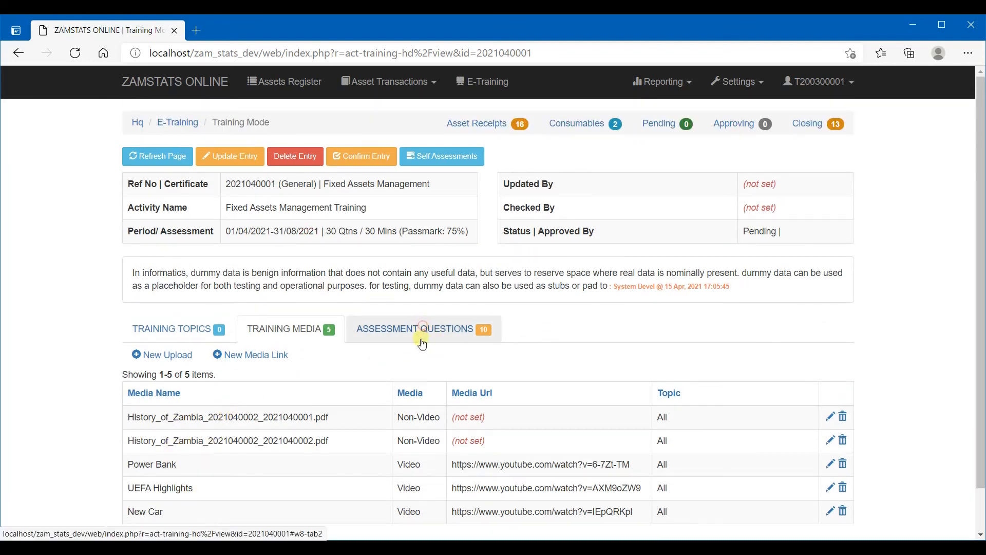
left_click(422, 342)
scroll(392, 357, "down", 4)
scroll(393, 359, "up", 4)
scroll(392, 357, "down", 4)
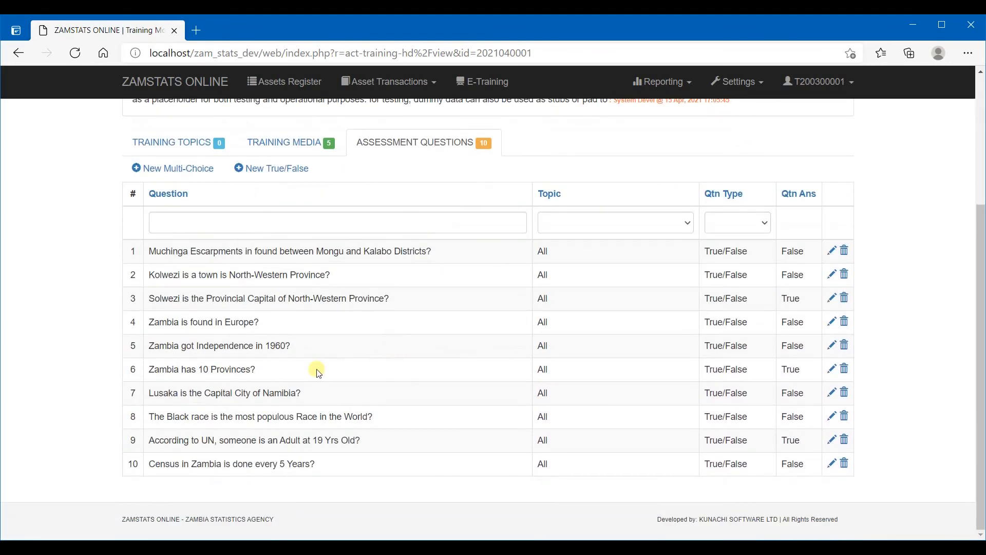
- Confirm the Fixed Assets Management training entry and accept the confirmation prompt
scroll(337, 356, "up", 4)
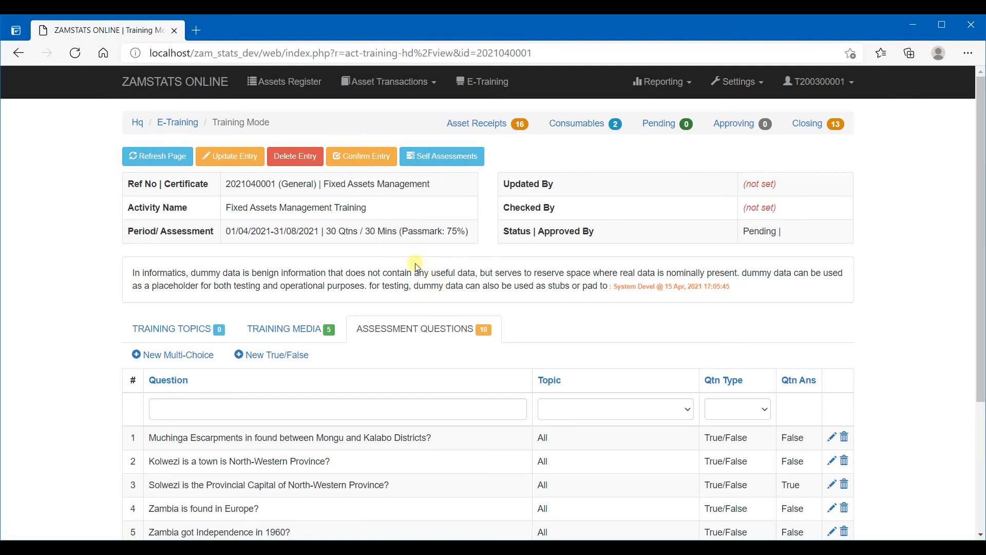
left_click(365, 157)
left_click(552, 126)
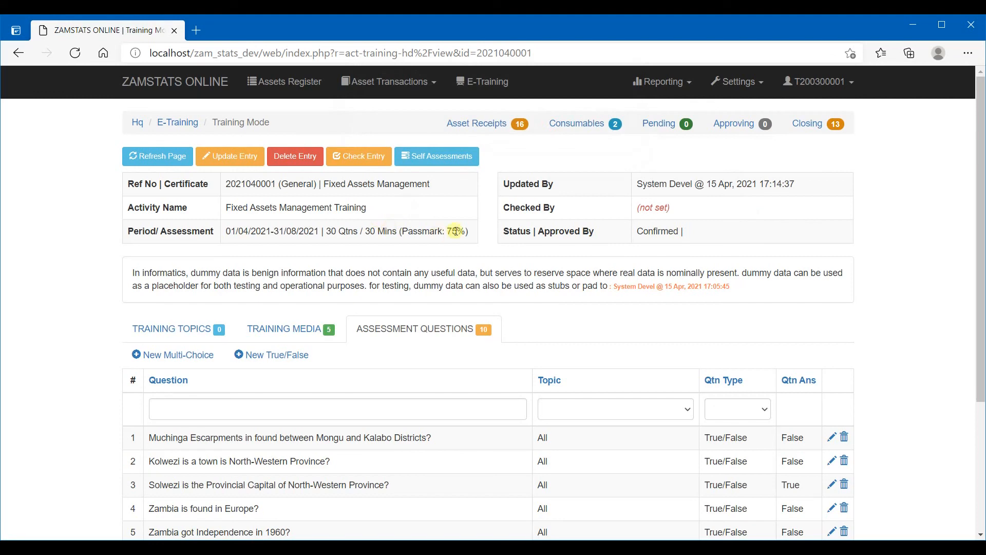
- Switch to the Joplin note and highlight the remark about disabled authorization under Example Training
left_click(591, 546)
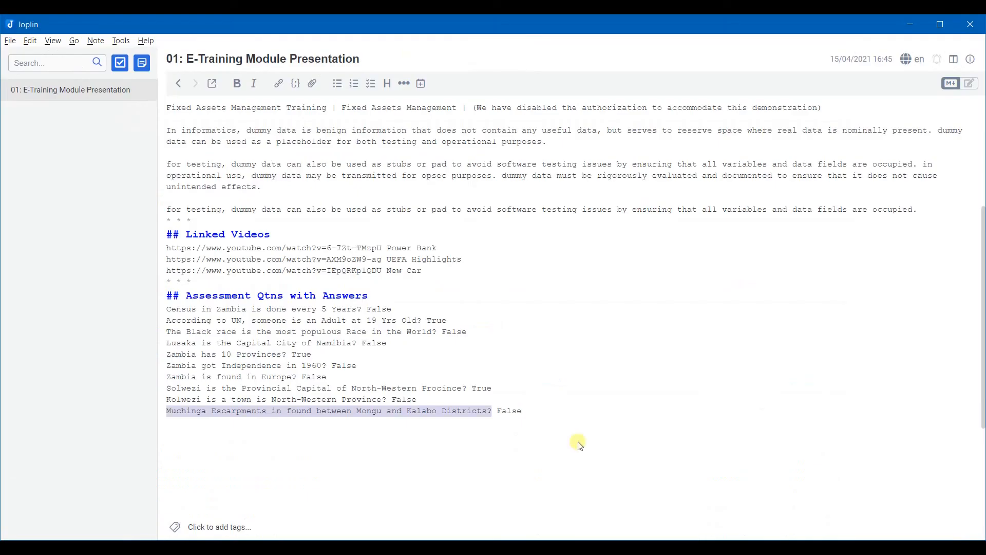
left_click(436, 207)
scroll(452, 220, "up", 4)
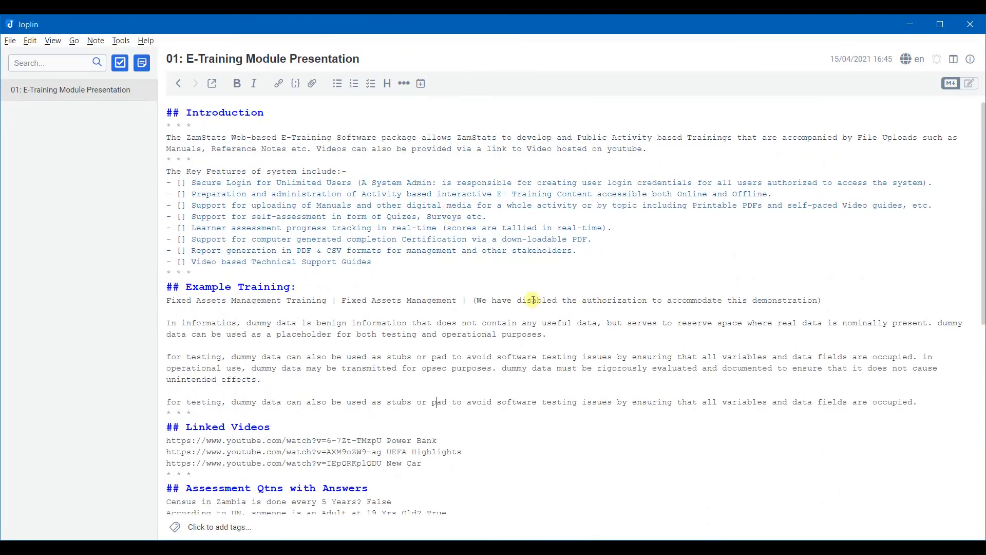
left_click_drag(478, 300, 818, 301)
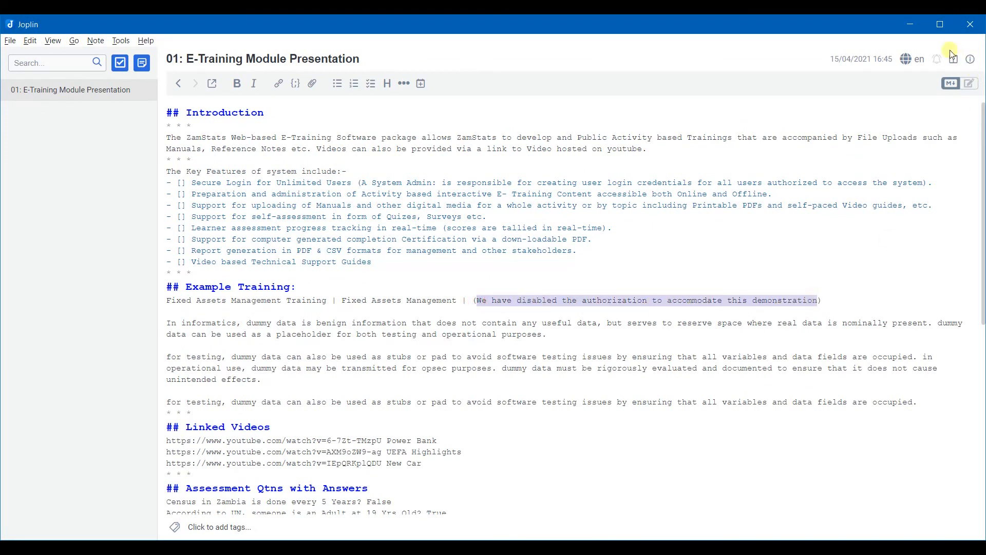
- Back in the browser, check and approve the Fixed Assets Management training entry, accepting the confirmation prompt for each
left_click(226, 549)
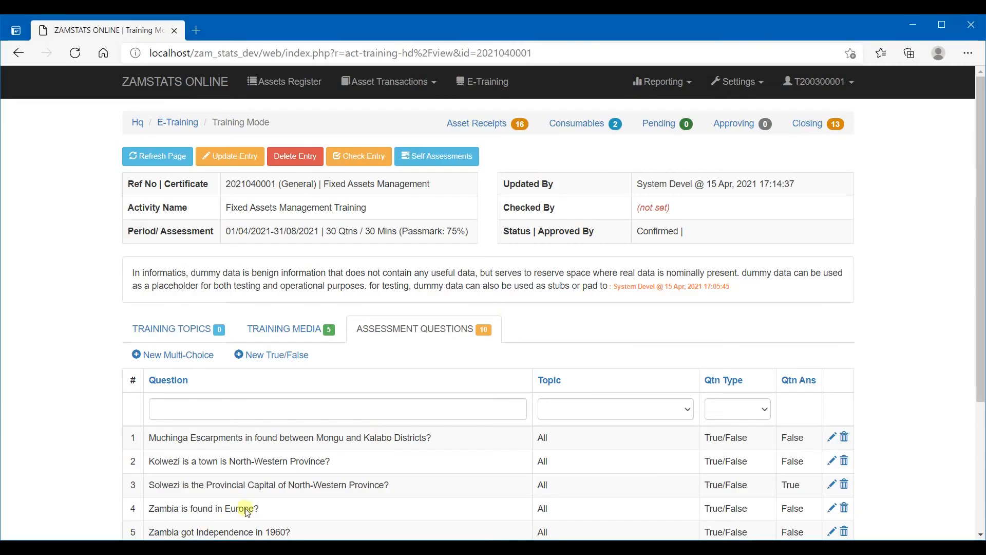
left_click(452, 254)
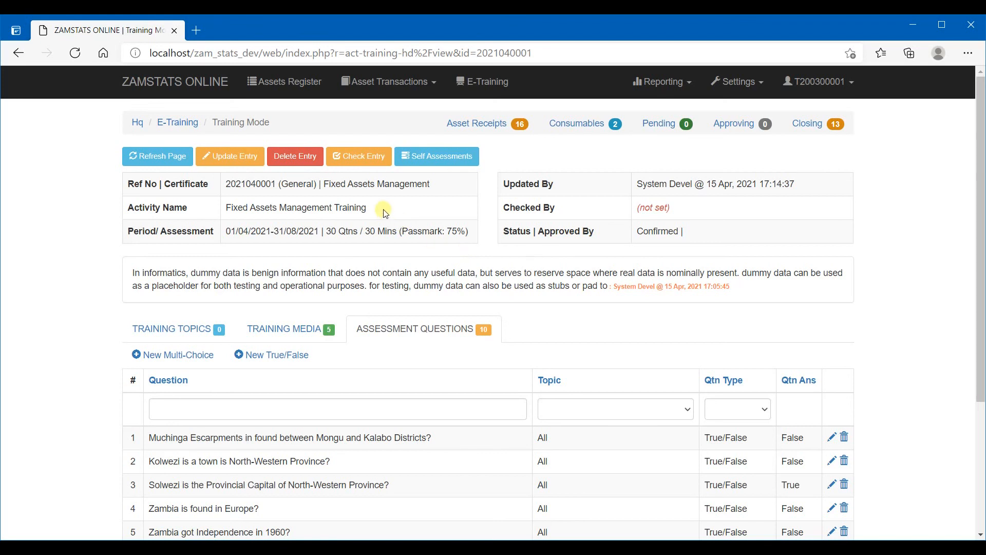
left_click(360, 156)
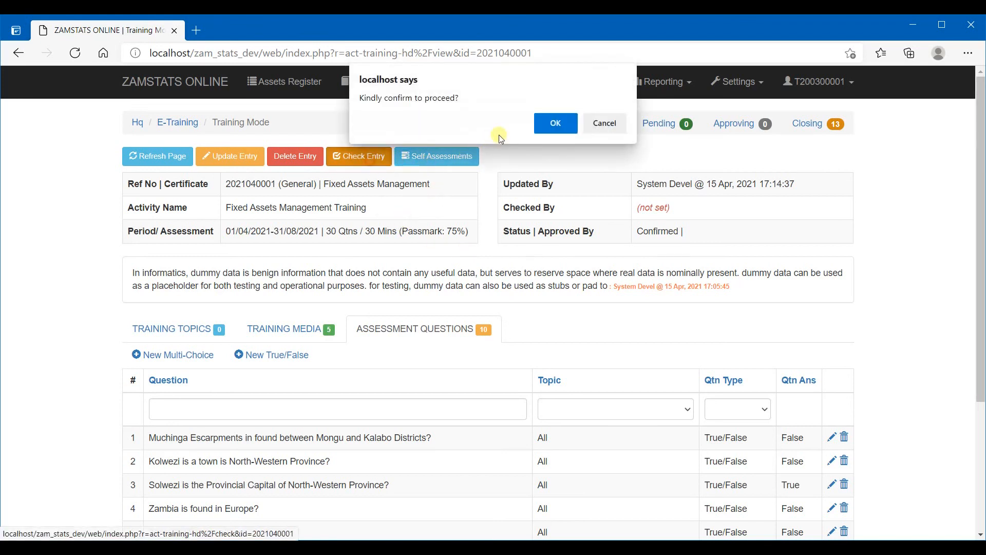
left_click(555, 122)
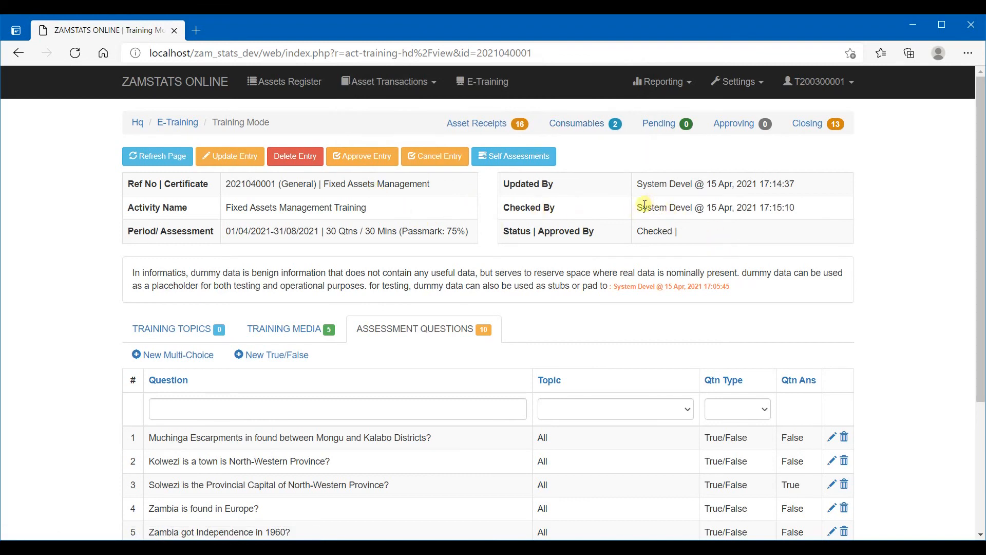
left_click(349, 164)
left_click(556, 120)
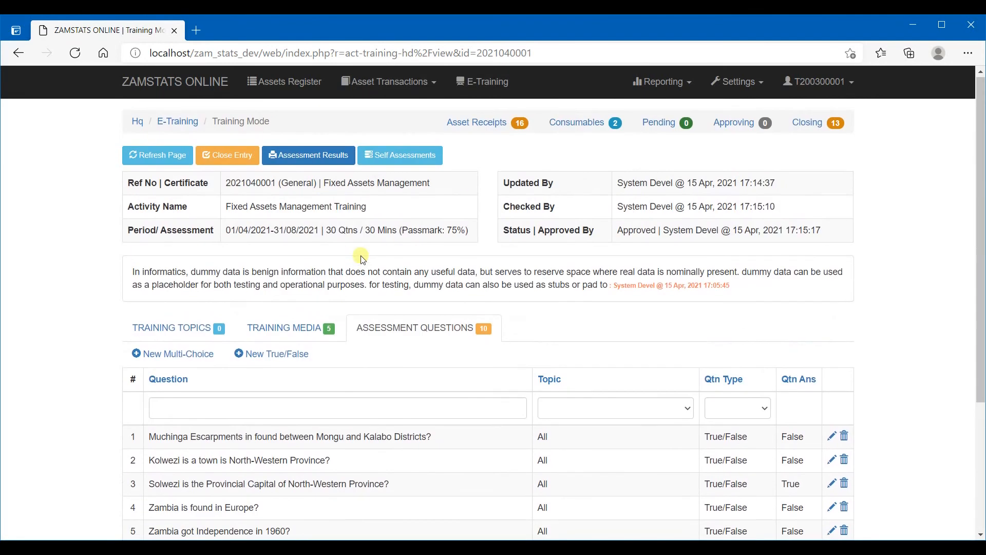
- Log out of the current user session to return to the login page
scroll(364, 233, "down", 3)
scroll(368, 244, "up", 3)
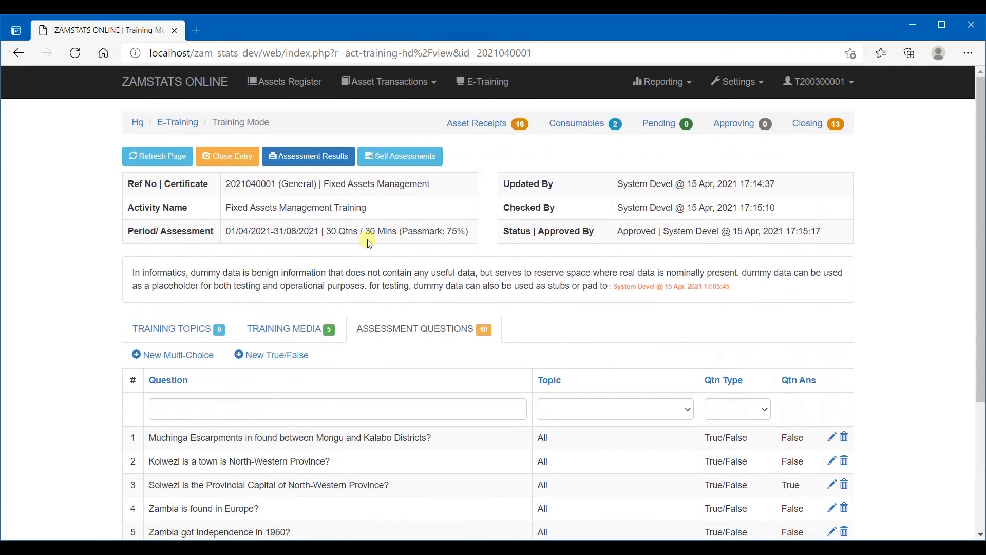
scroll(368, 242, "down", 3)
scroll(367, 243, "up", 3)
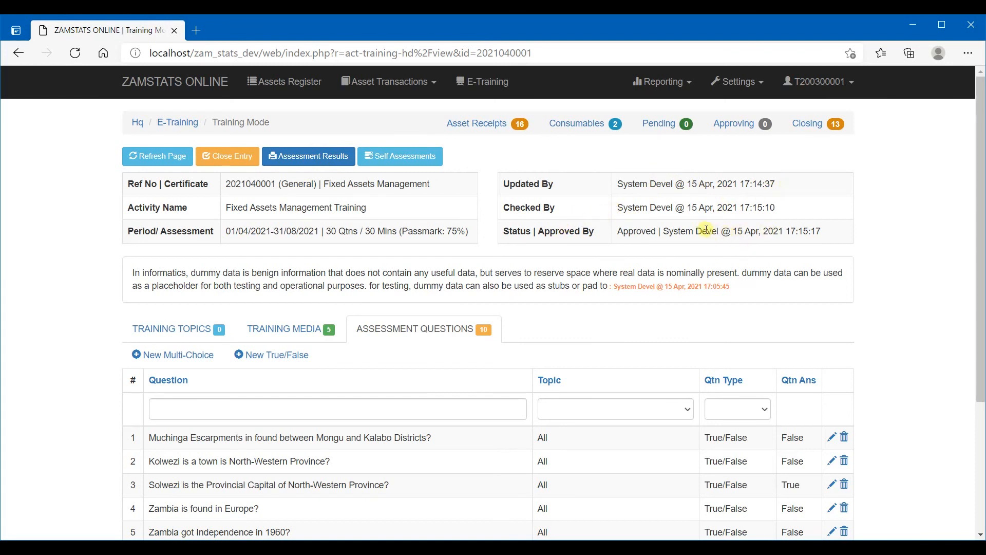
left_click(851, 85)
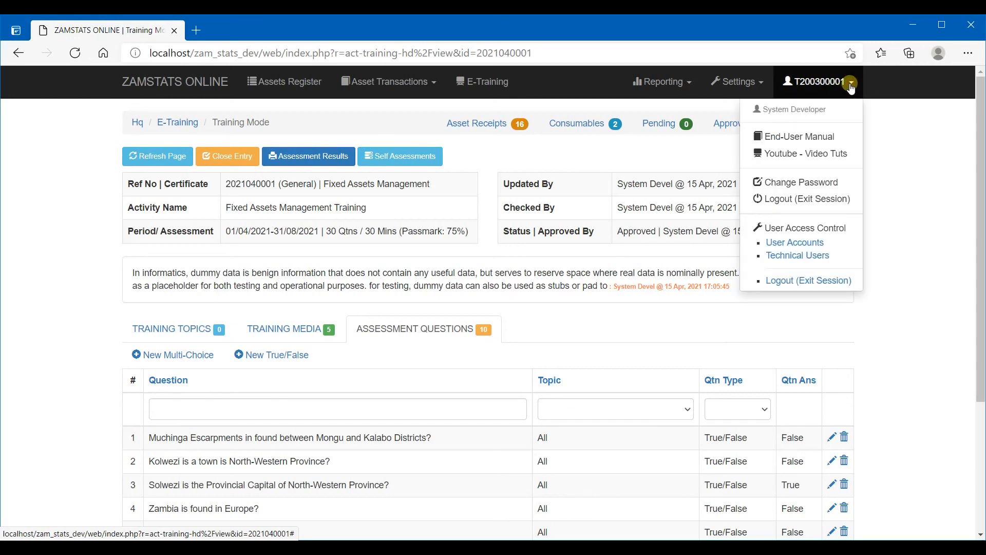
left_click(810, 282)
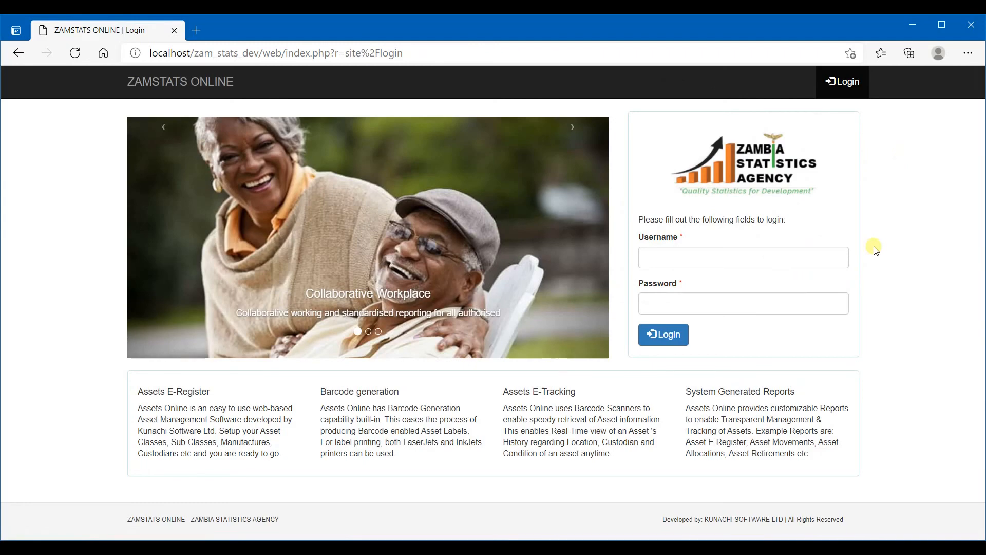